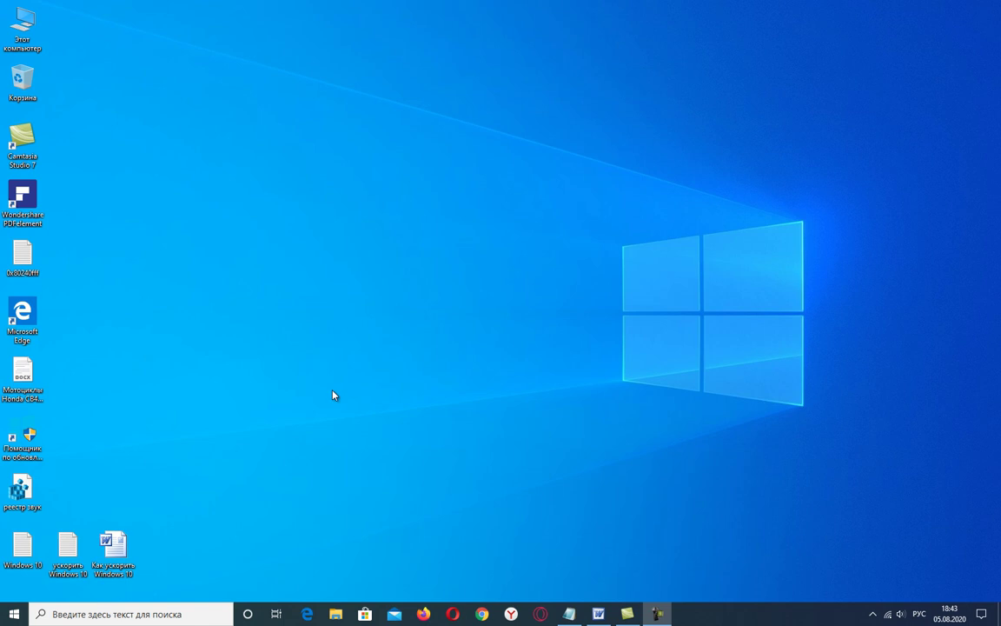
Open the properties of Этот компьютер from File Explorer.
key(1)
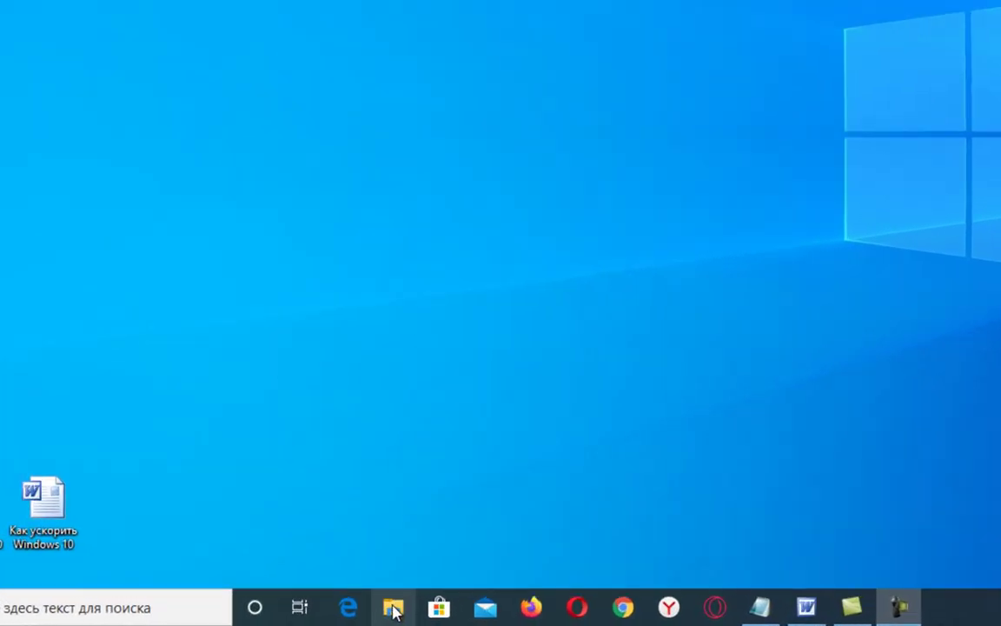
click(336, 613)
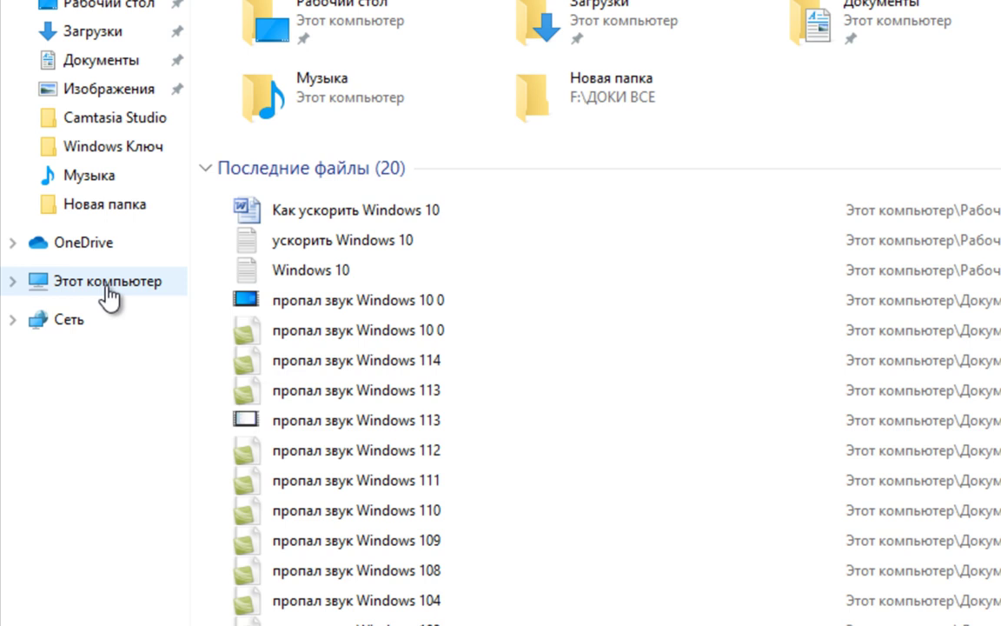
right_click(109, 296)
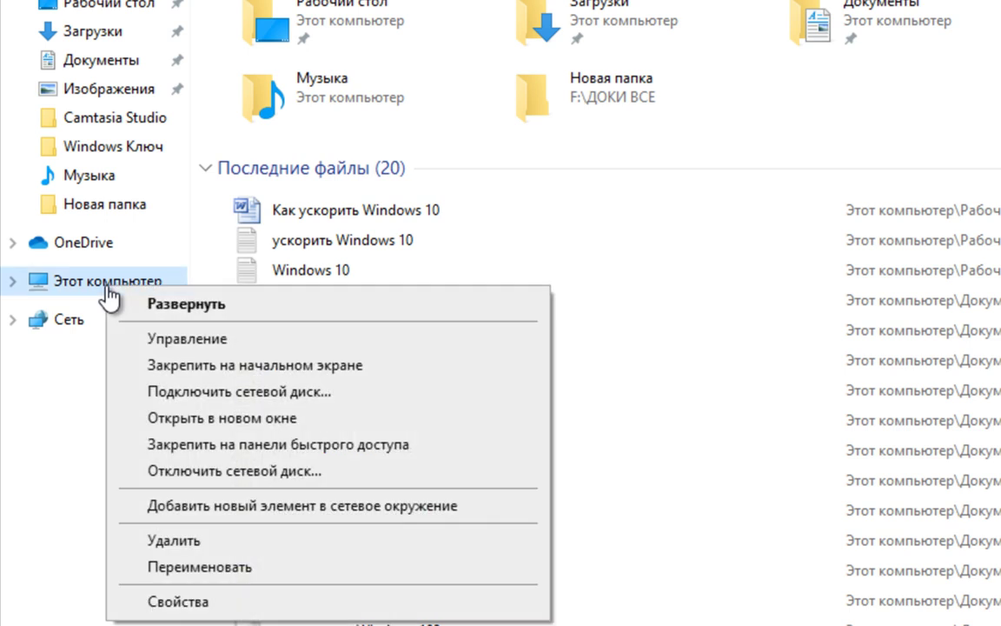
click(258, 606)
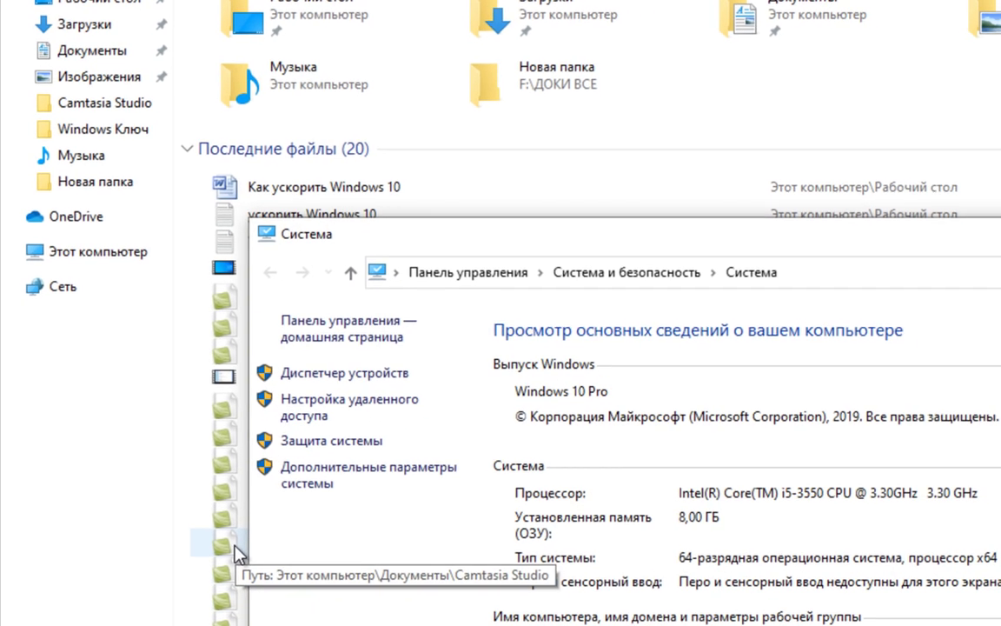
Open the virtual memory settings from the advanced performance options of the system.
click(303, 480)
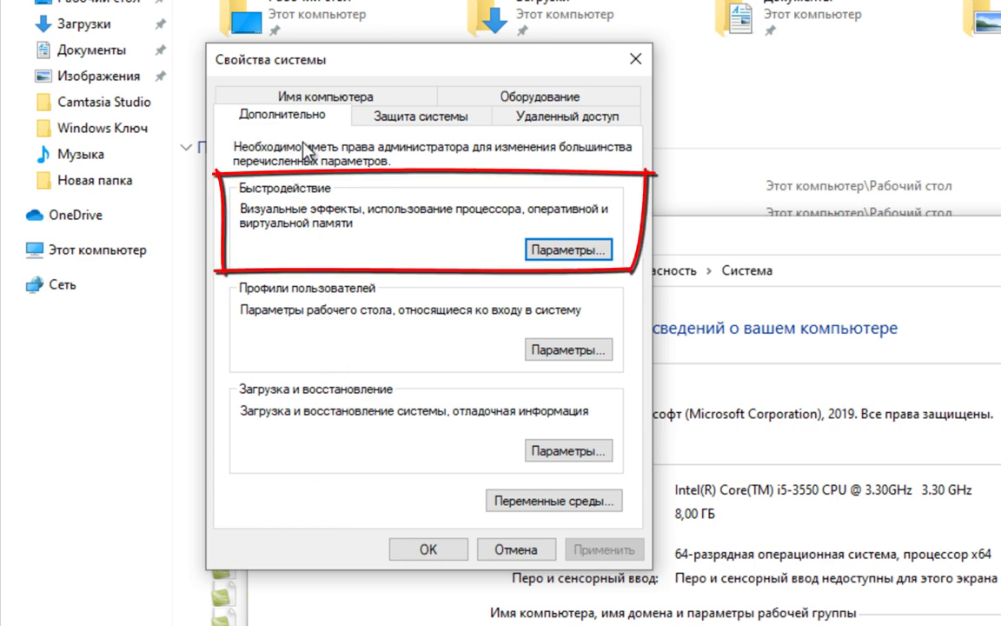
click(539, 251)
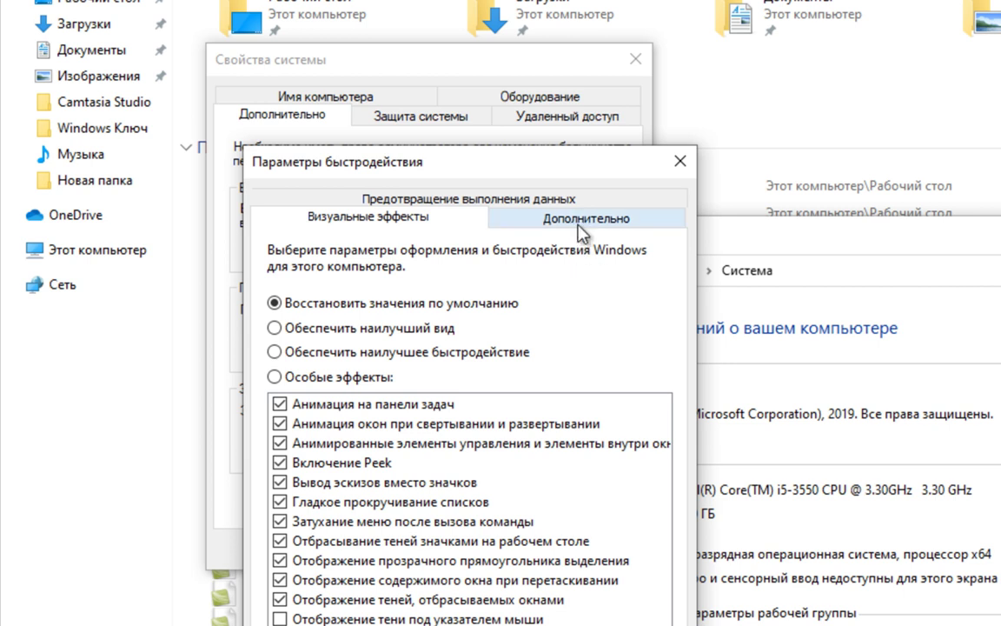
click(570, 218)
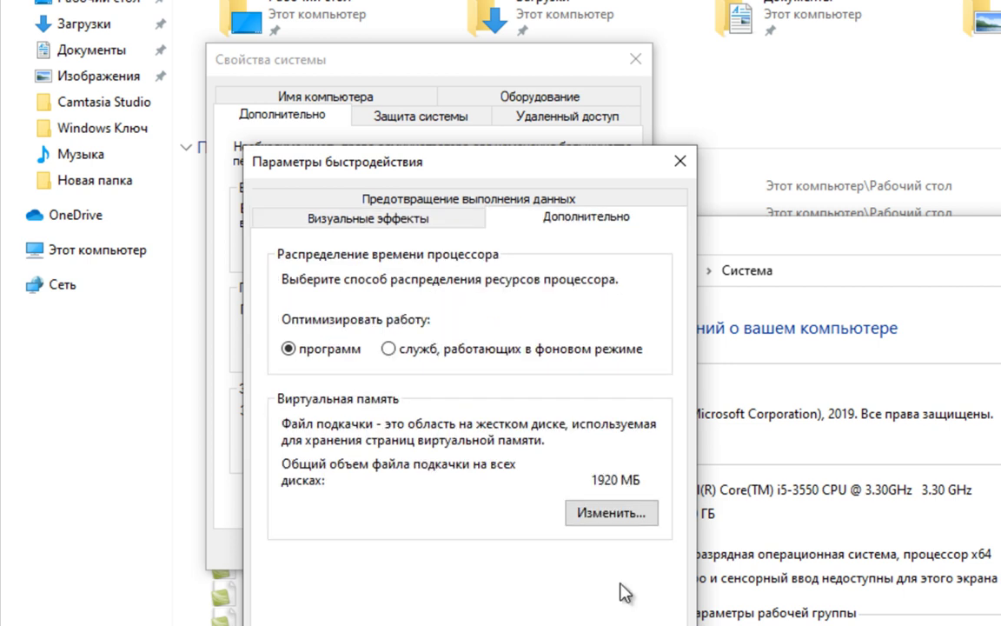
click(608, 512)
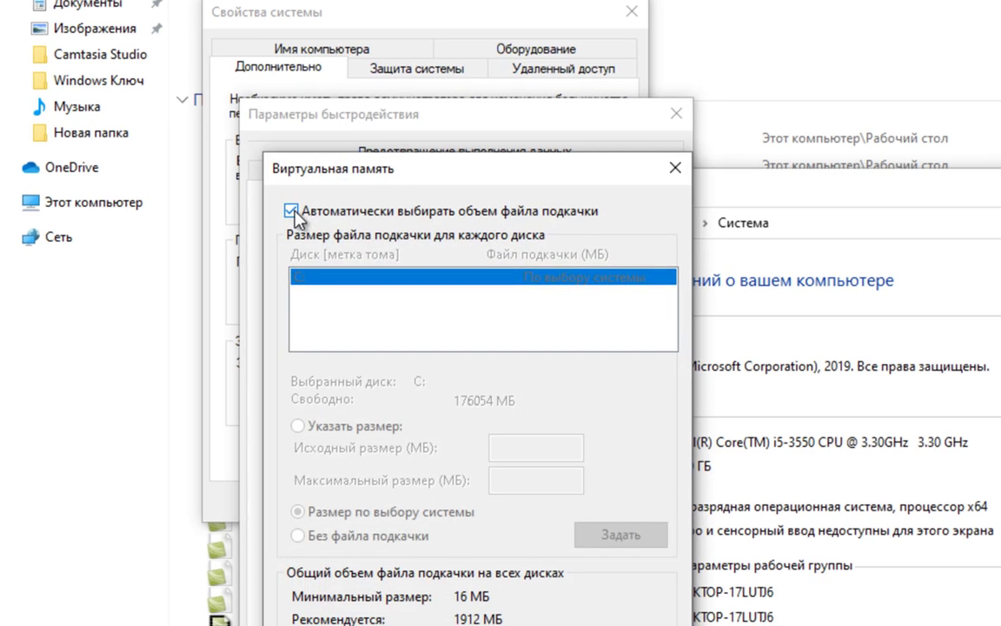
Turn off automatic paging file sizing and assign drive C: a custom paging file with initial and maximum sizes of 2048 MB.
click(292, 211)
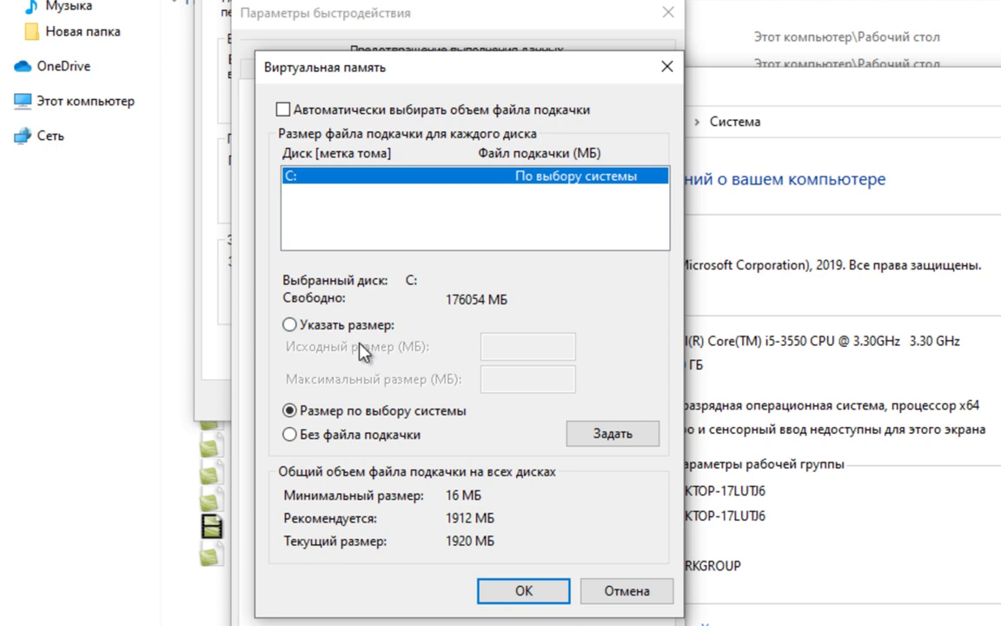
click(289, 325)
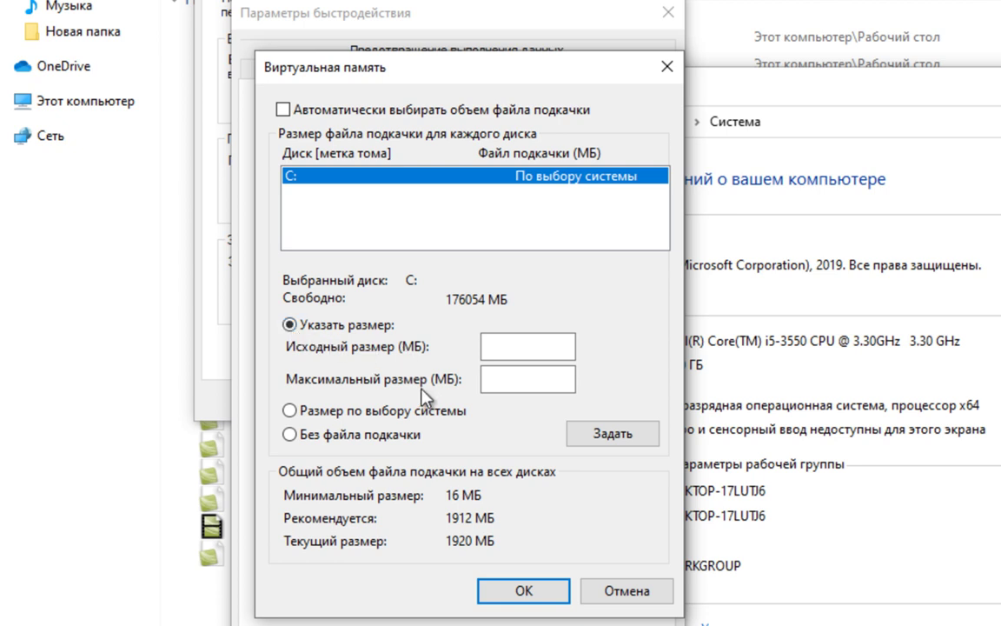
click(520, 344)
text(2)
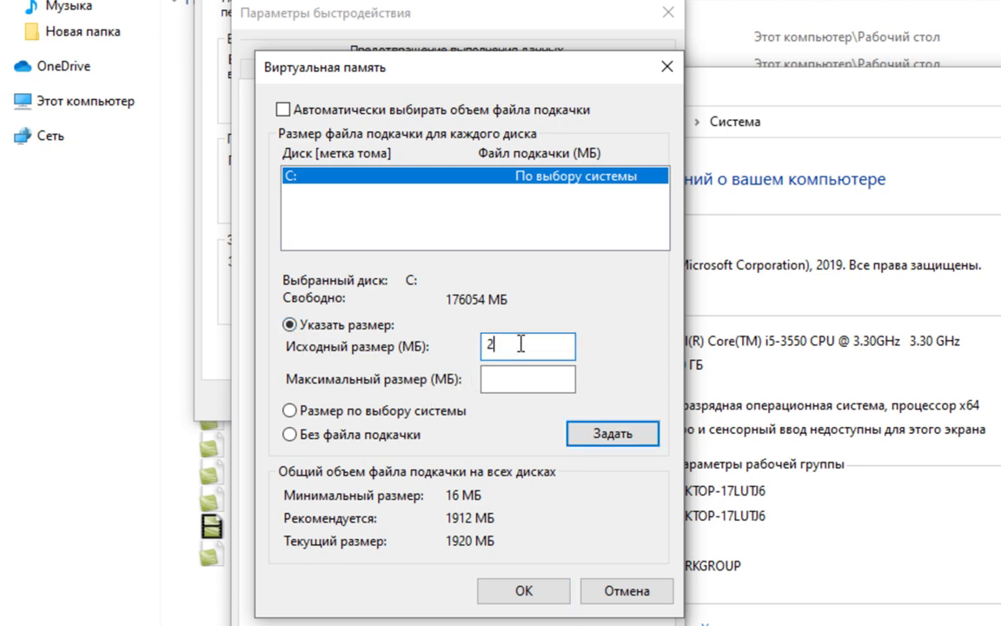
text(048)
key(Tab)
text(2048)
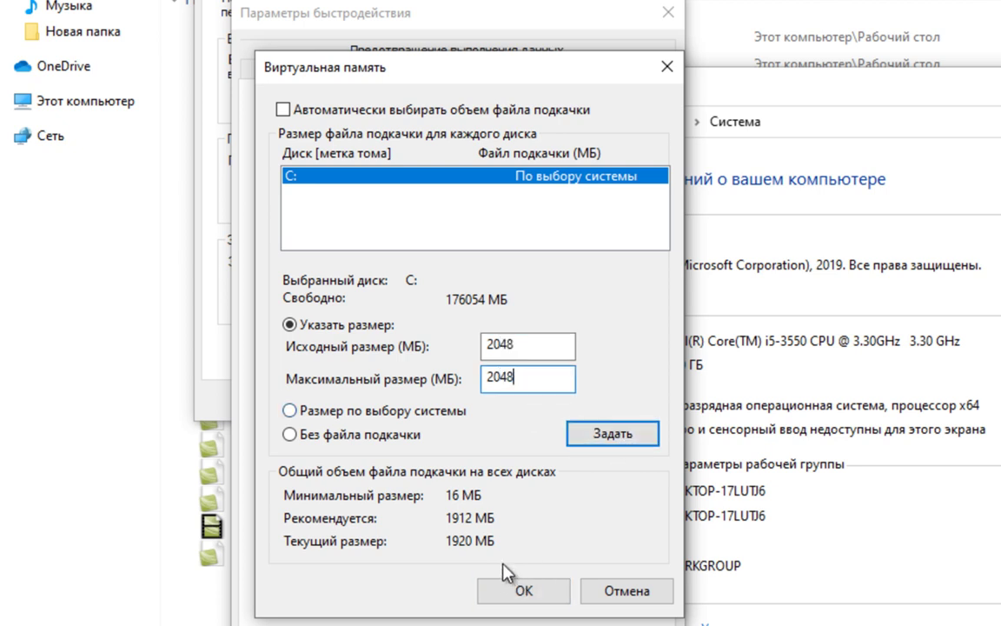
click(606, 429)
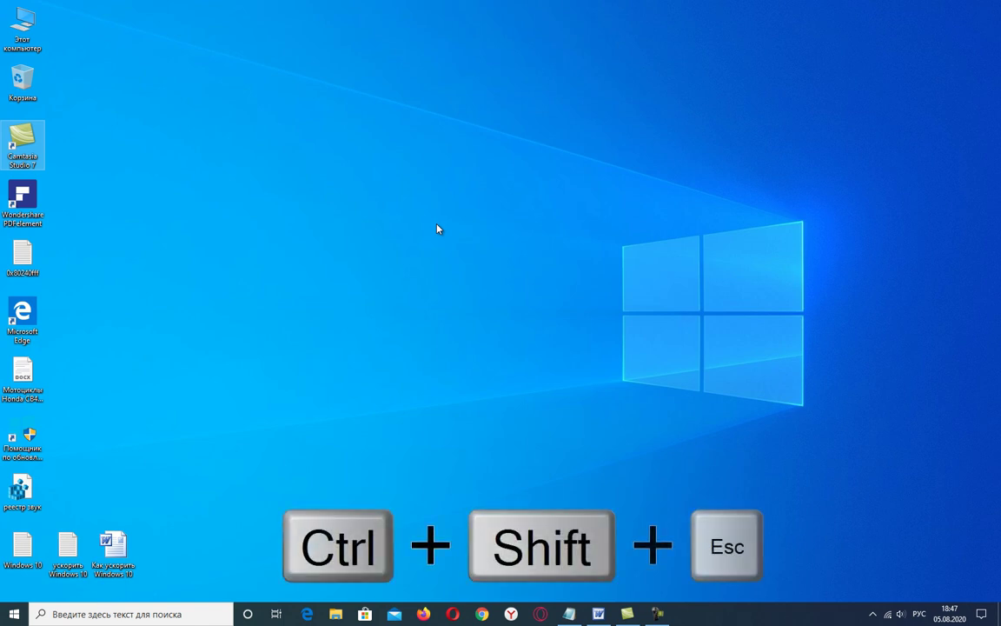
Sort the startup programs by publisher in Task Manager and disable Microsoft OneDrive at startup.
key(ctrl+shift+Escape)
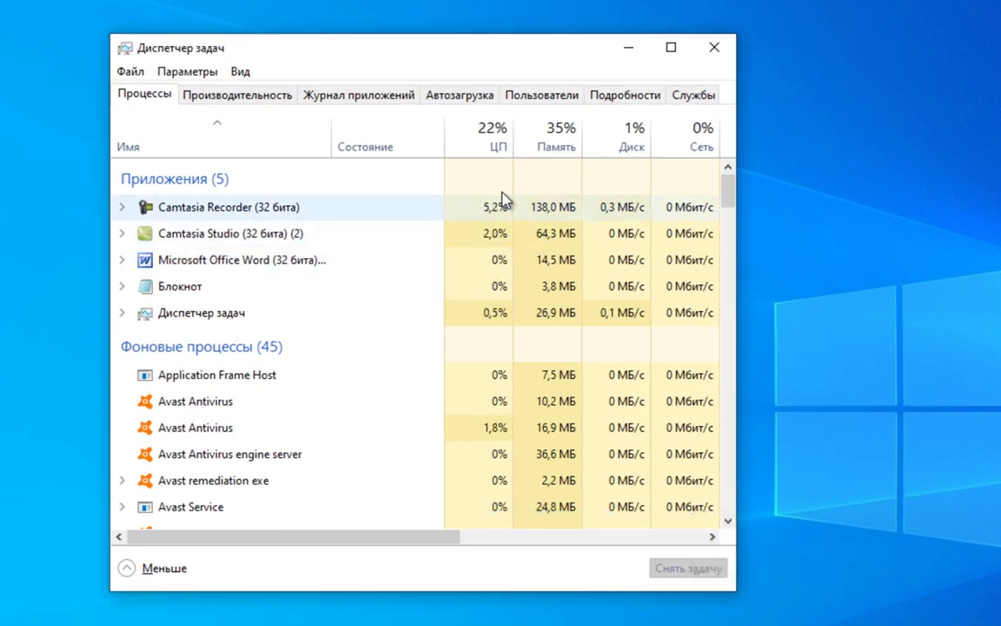
click(456, 97)
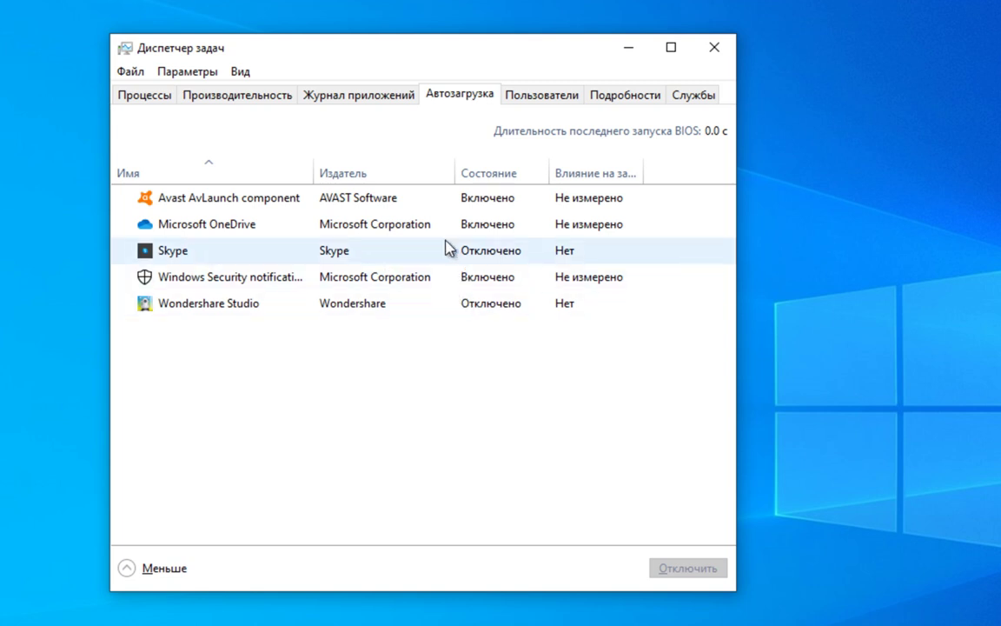
click(374, 176)
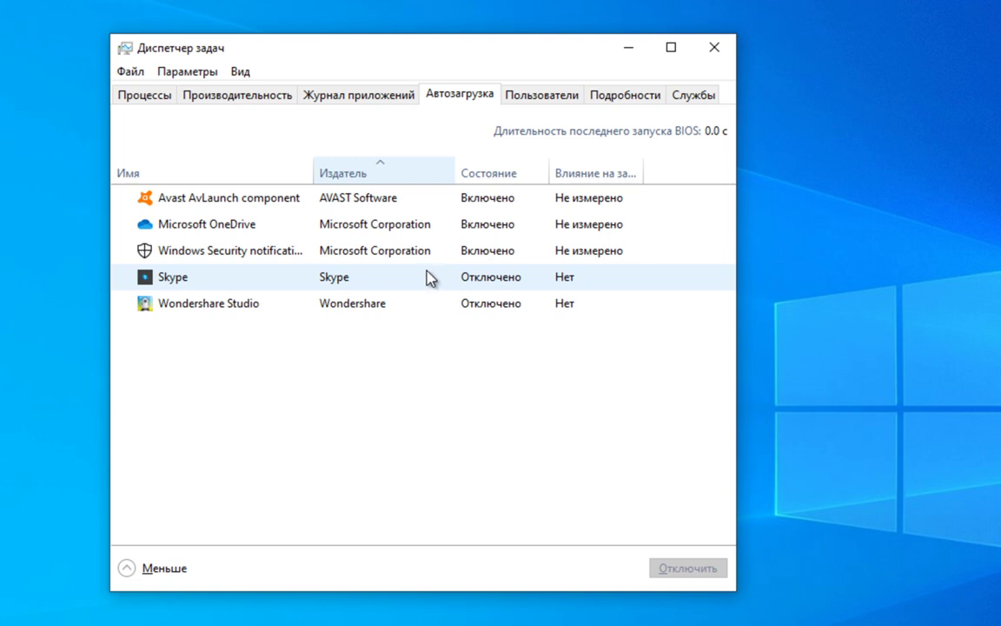
click(235, 228)
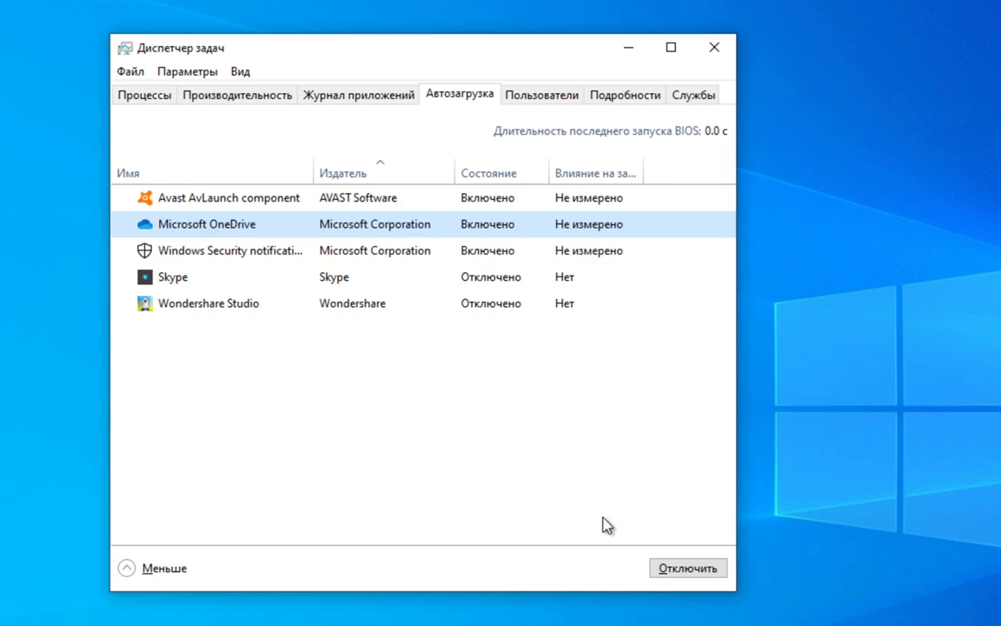
click(679, 569)
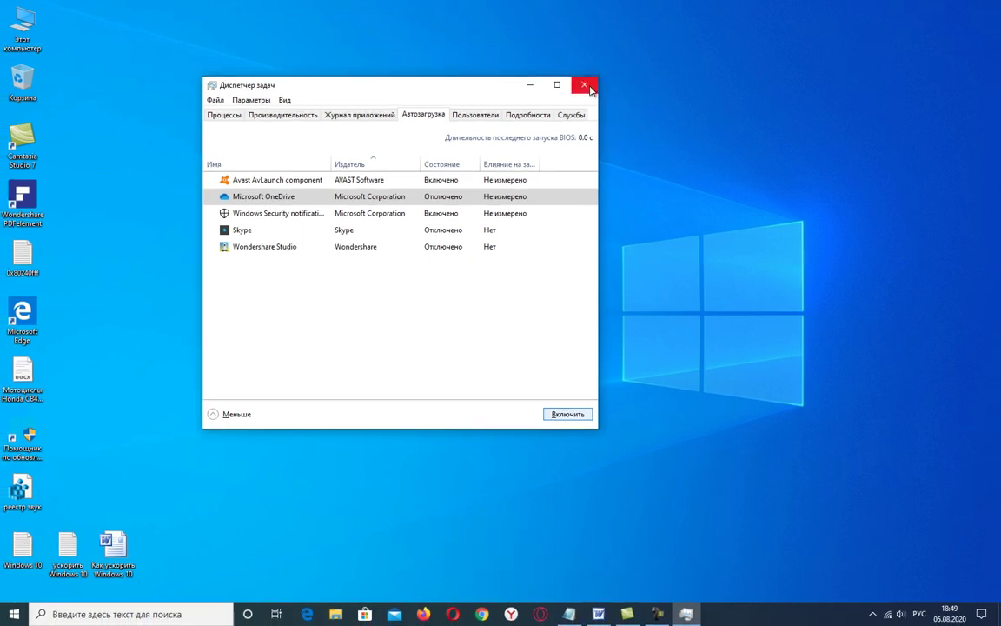
click(714, 47)
Run msconfig and hide the Microsoft services in the System Configuration service list.
right_click(14, 613)
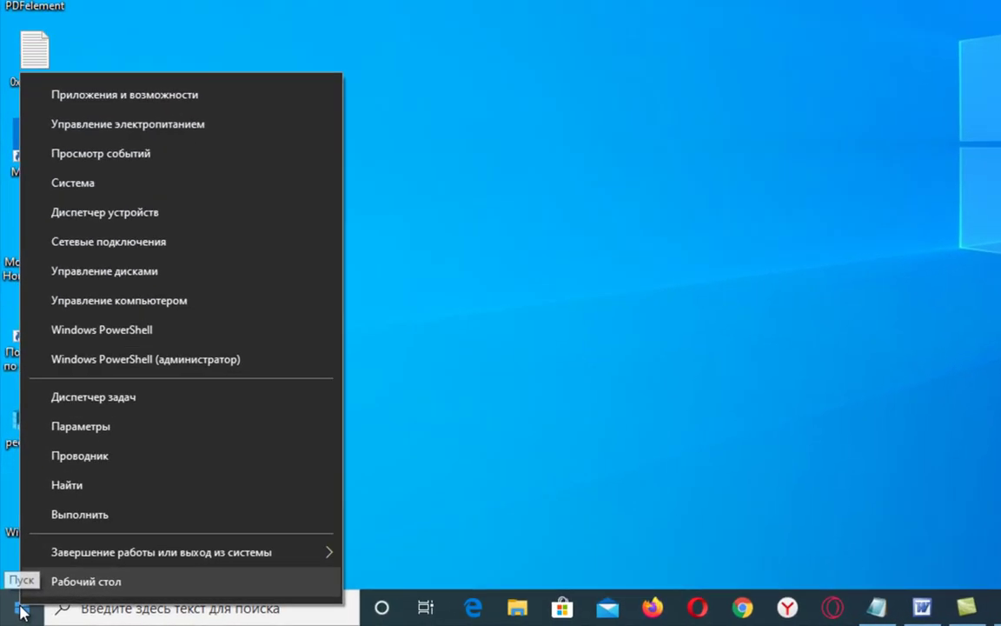
click(104, 507)
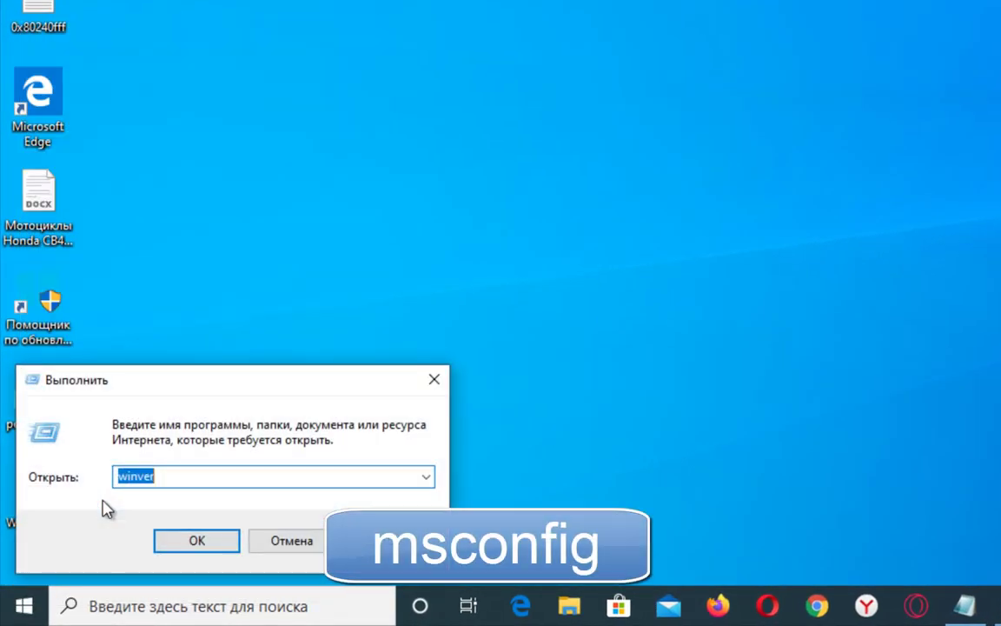
text(msconfig)
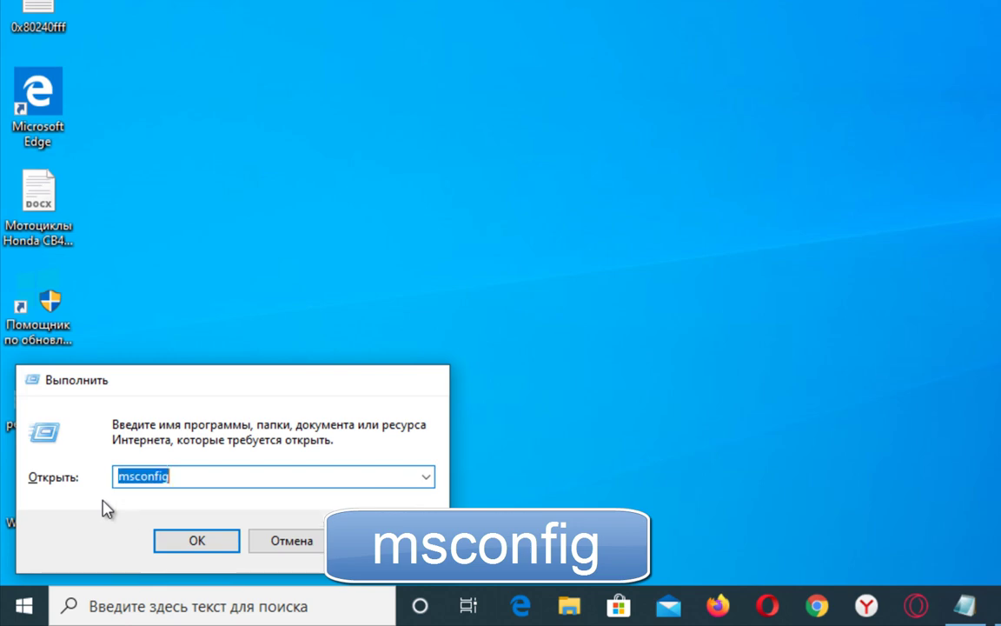
key(Return)
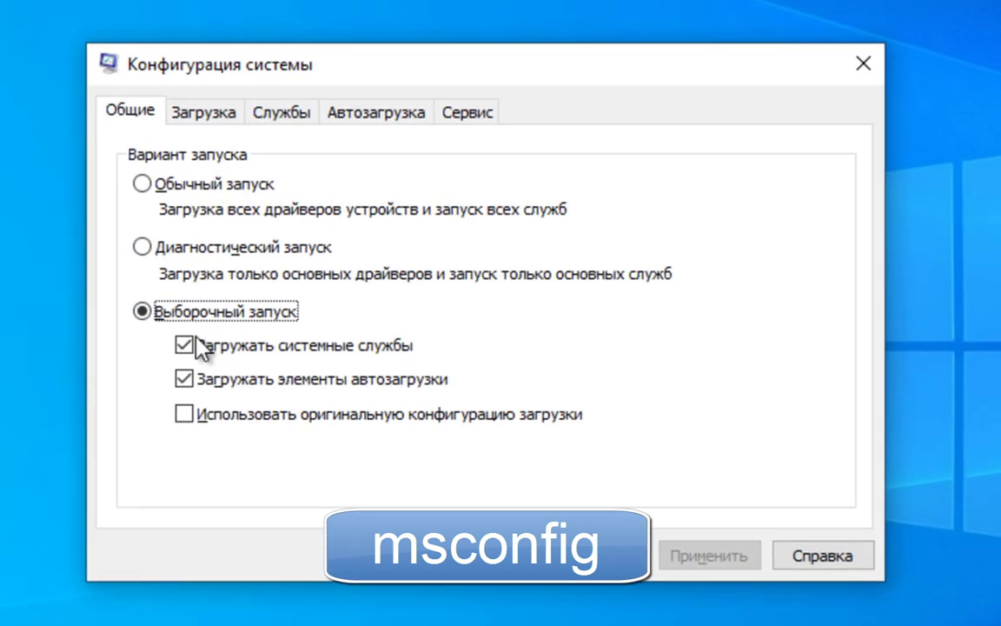
click(289, 113)
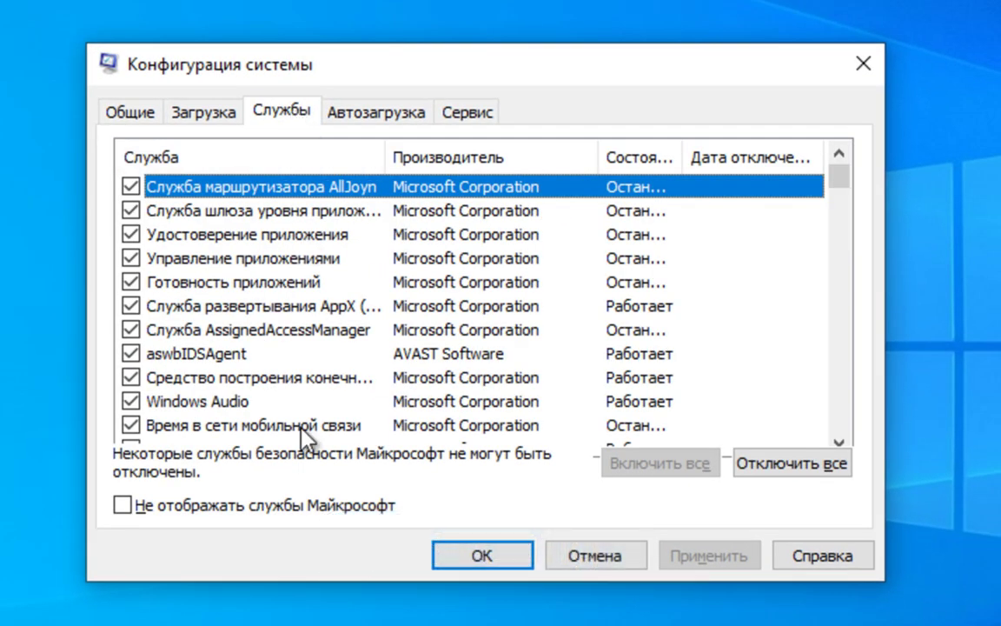
click(121, 509)
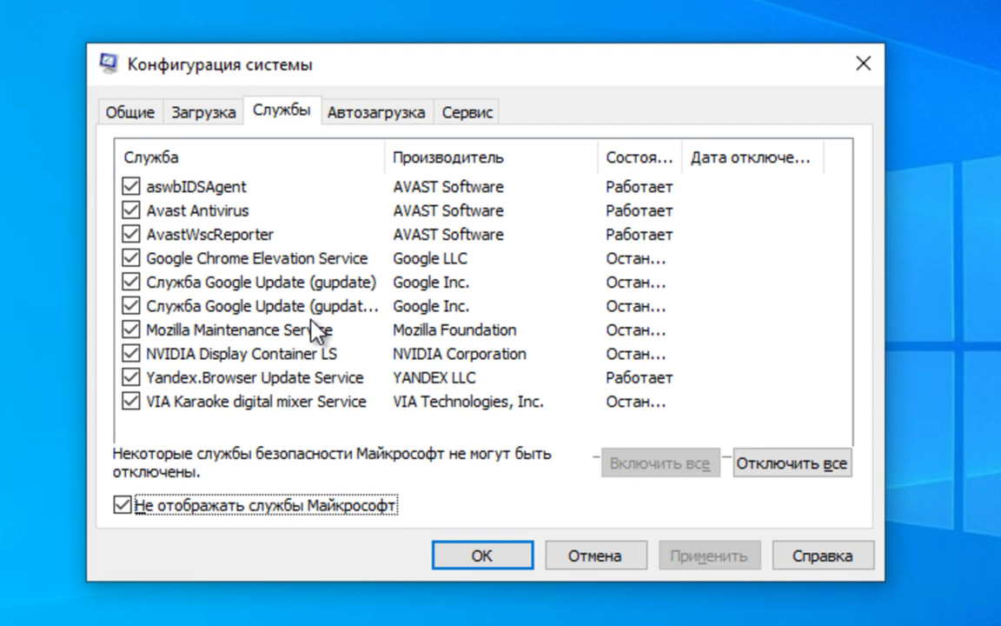
Disable the Google Chrome Elevation, both Google Update, Mozilla Maintenance and Yandex.Browser Update services, and apply the changes.
click(130, 258)
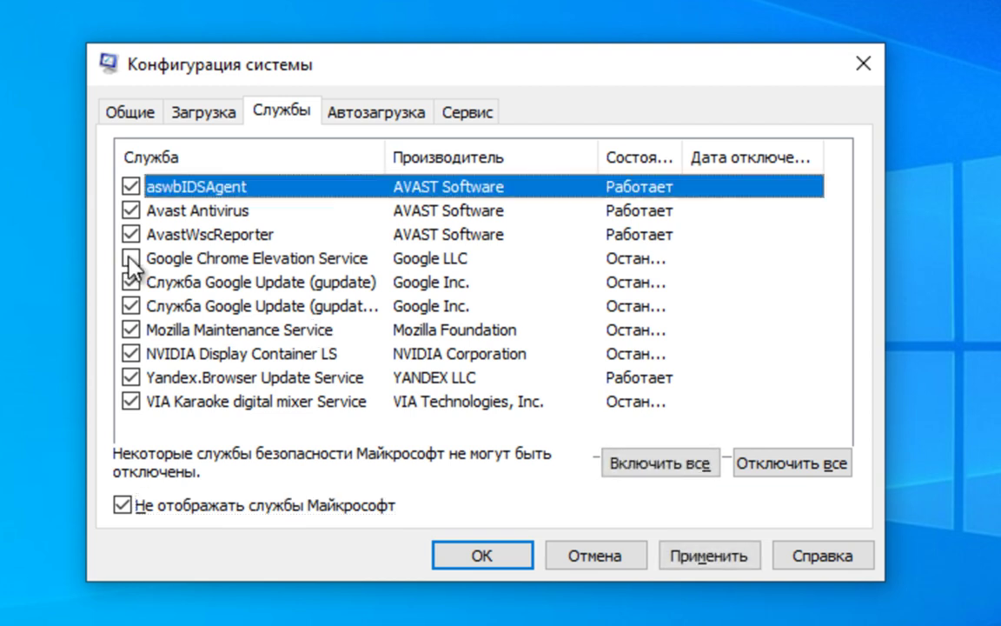
click(131, 284)
click(127, 304)
click(130, 330)
click(130, 377)
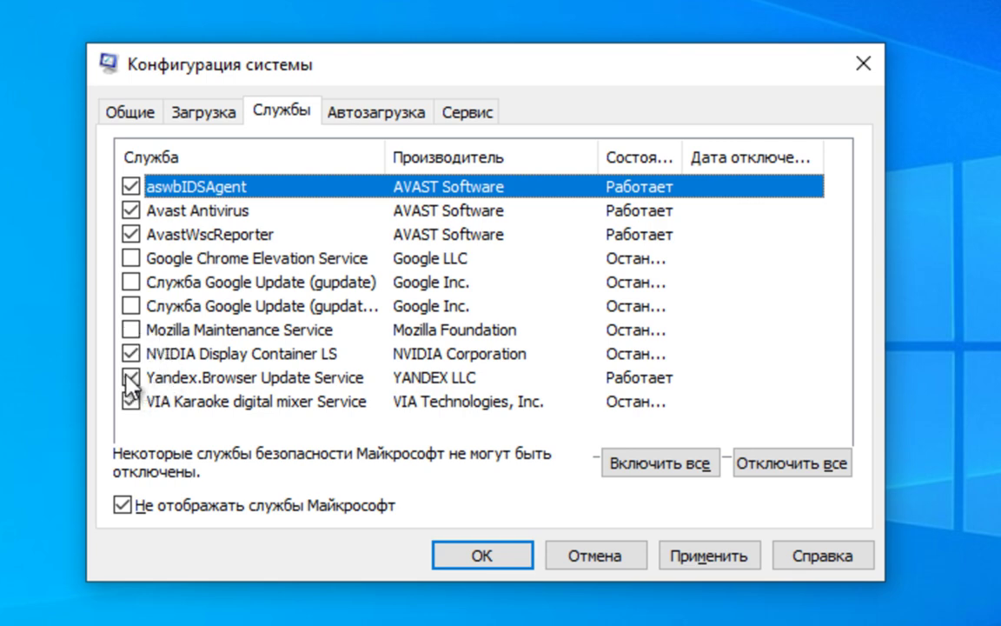
click(722, 558)
click(494, 559)
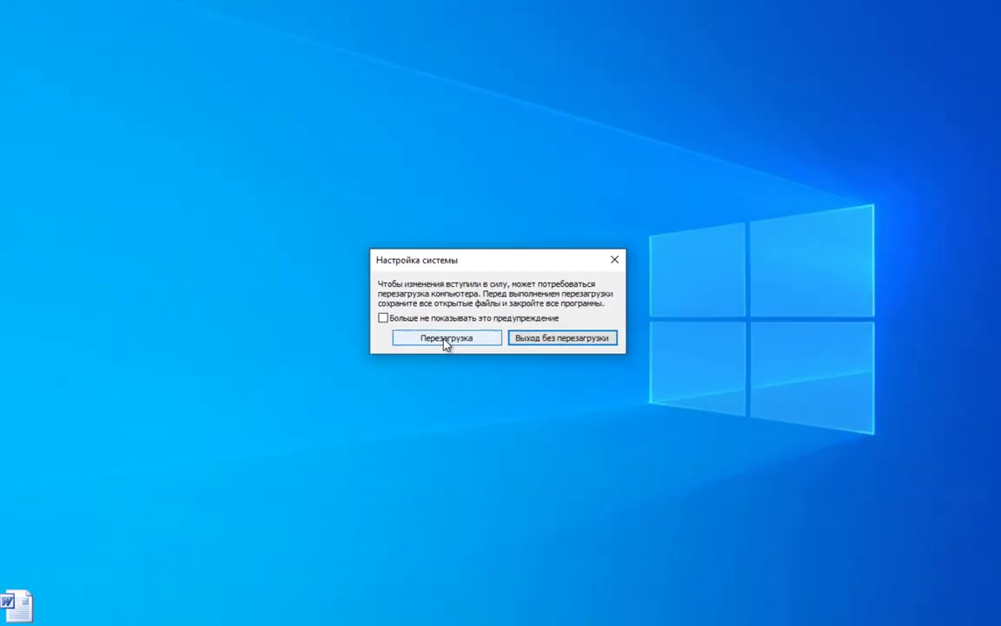
click(390, 382)
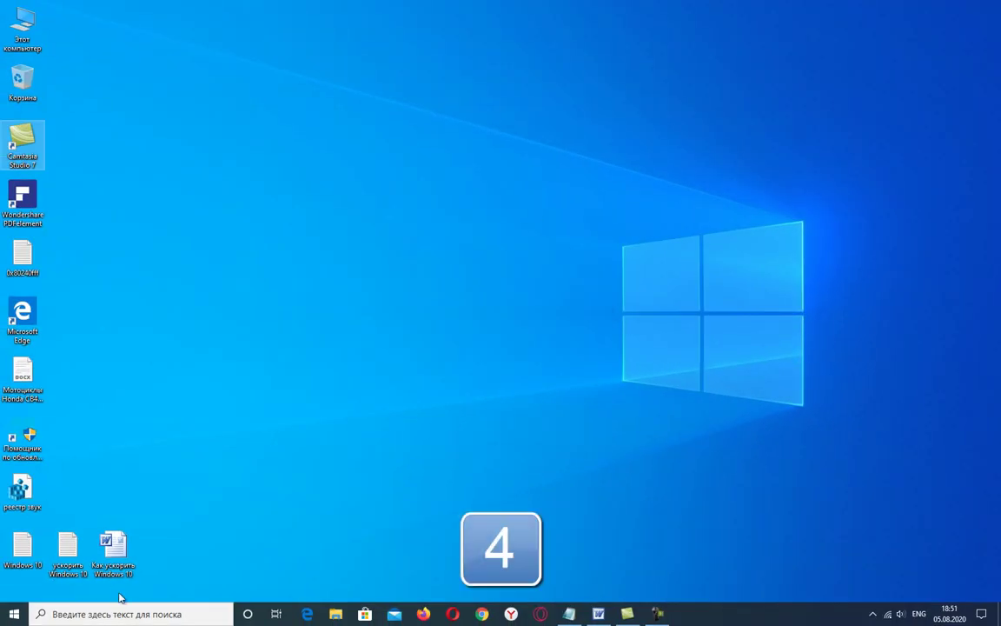
Search Windows for the setting Выбор времени отключения экрана and open its additional power options.
click(112, 615)
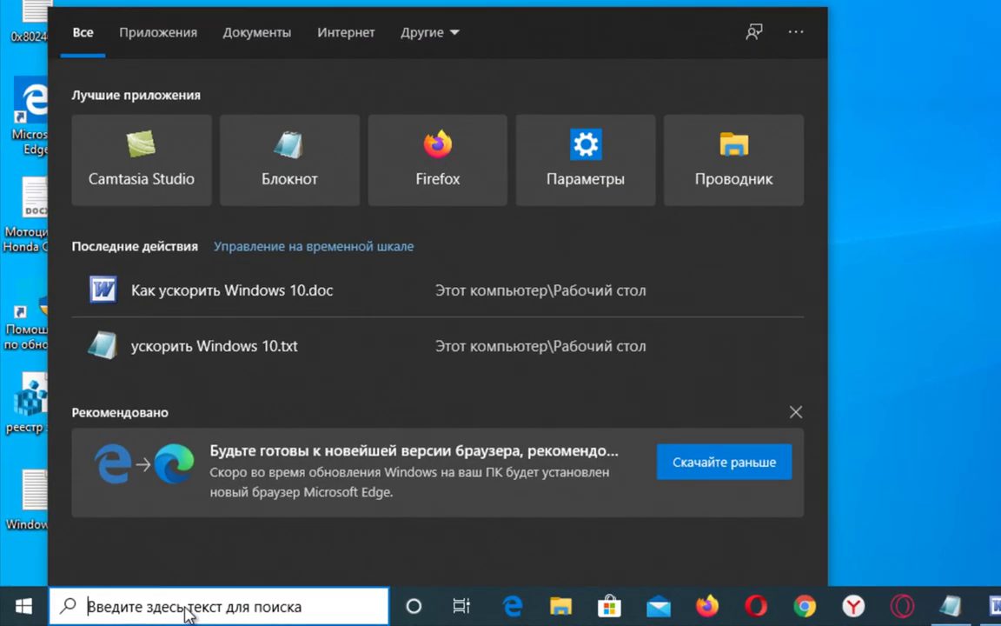
text(выбор време)
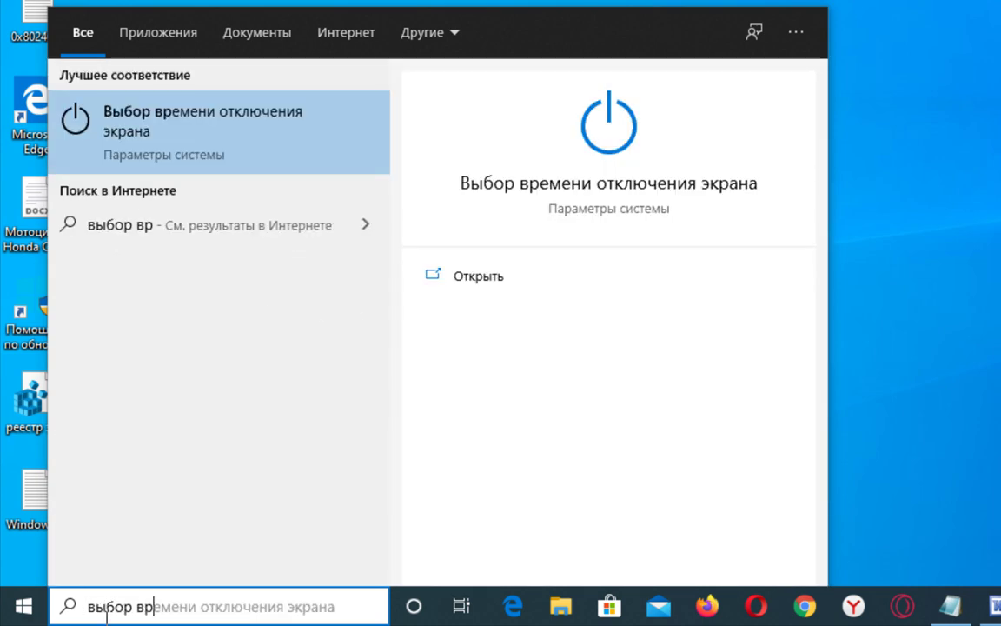
click(233, 143)
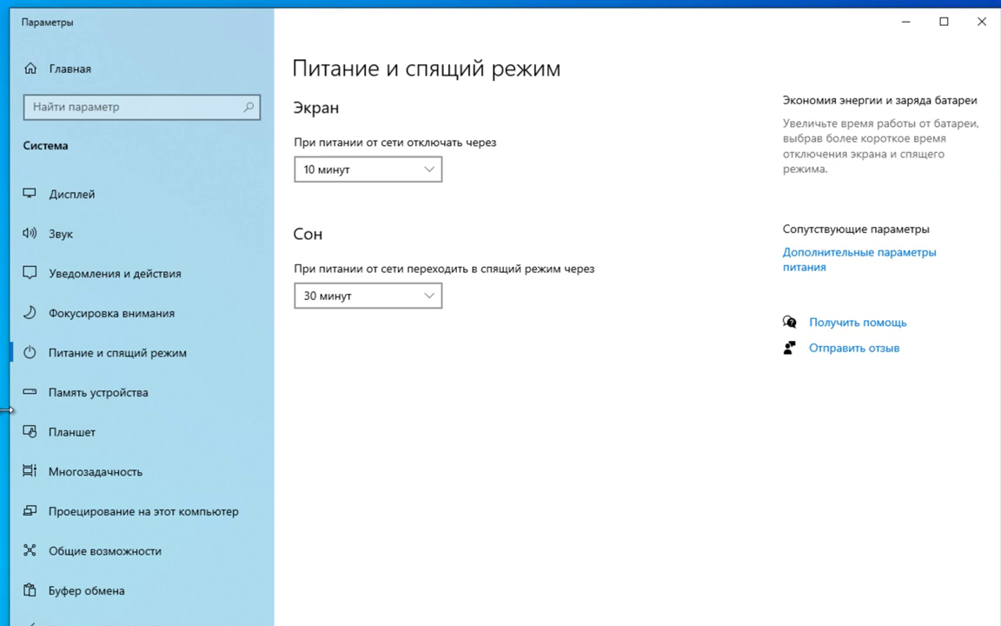
click(808, 261)
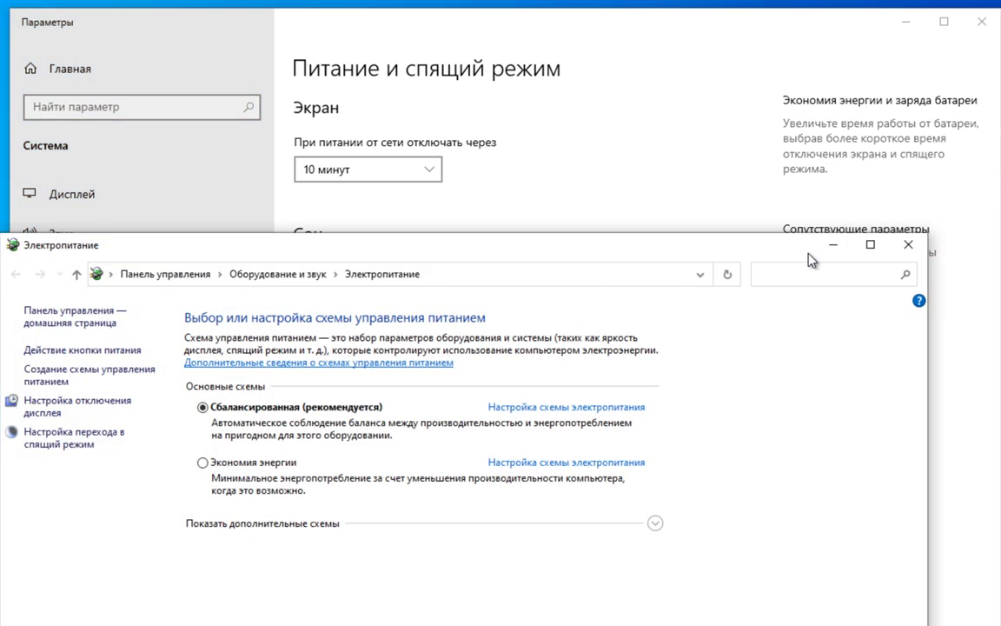
Reveal the additional power plans and activate Высокая производительность, closing the power and settings windows.
click(653, 524)
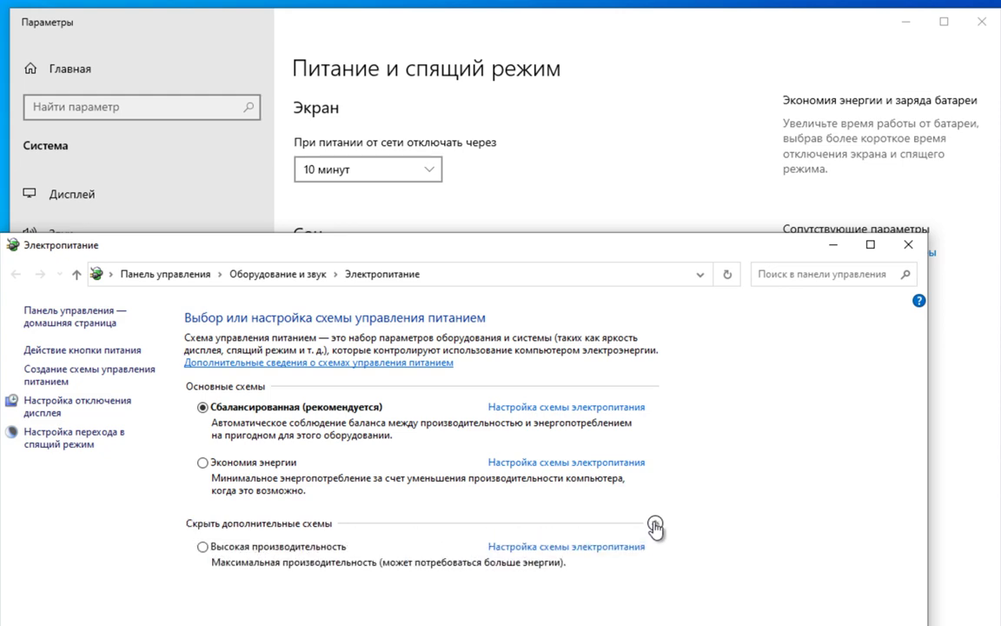
click(203, 547)
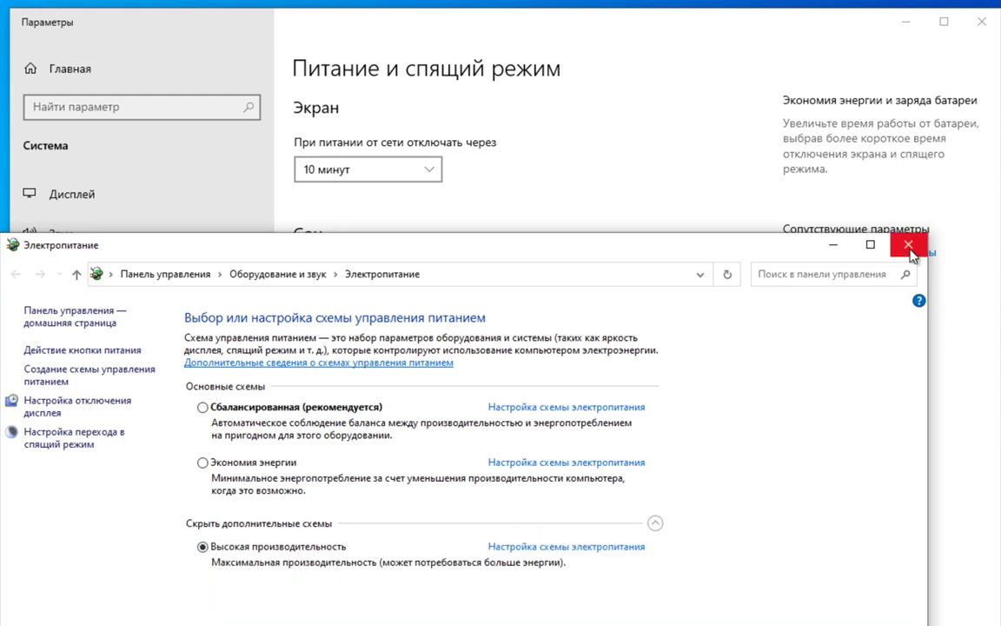
click(908, 244)
click(964, 28)
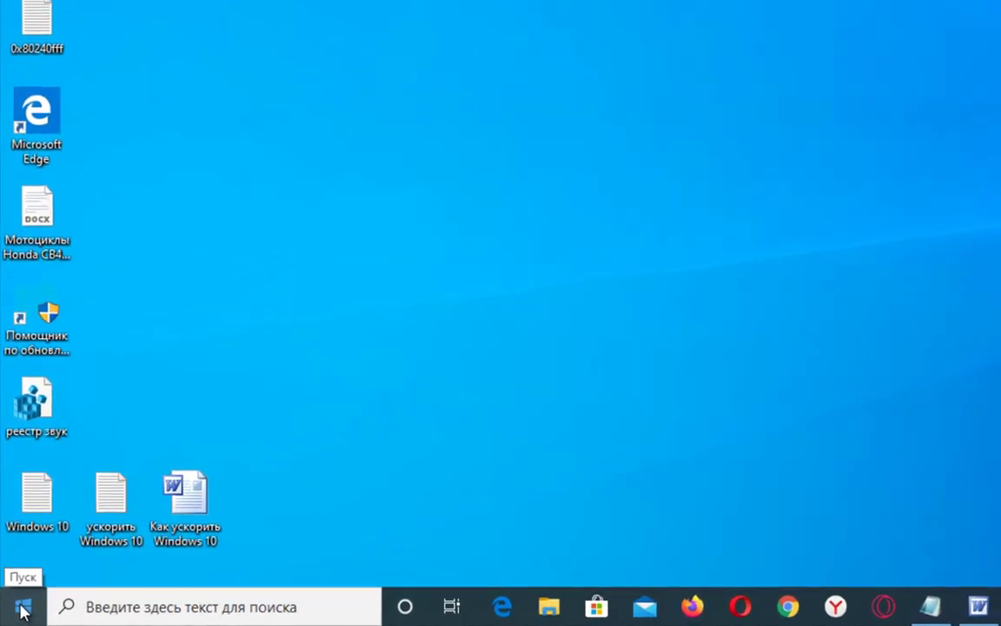
Open the list of installed apps in Windows Settings and go to its end.
right_click(15, 613)
click(85, 407)
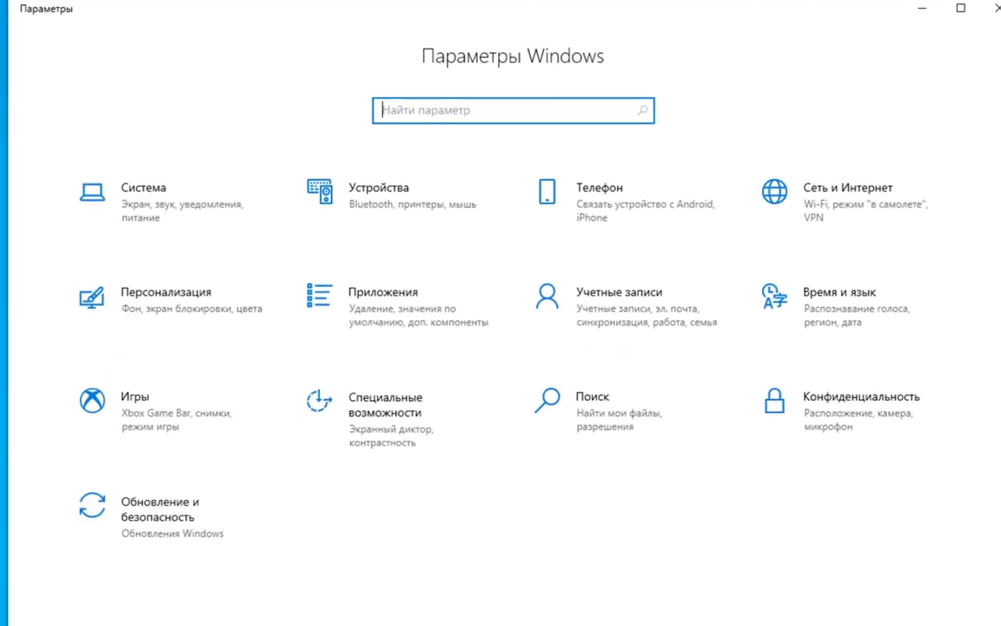
click(367, 320)
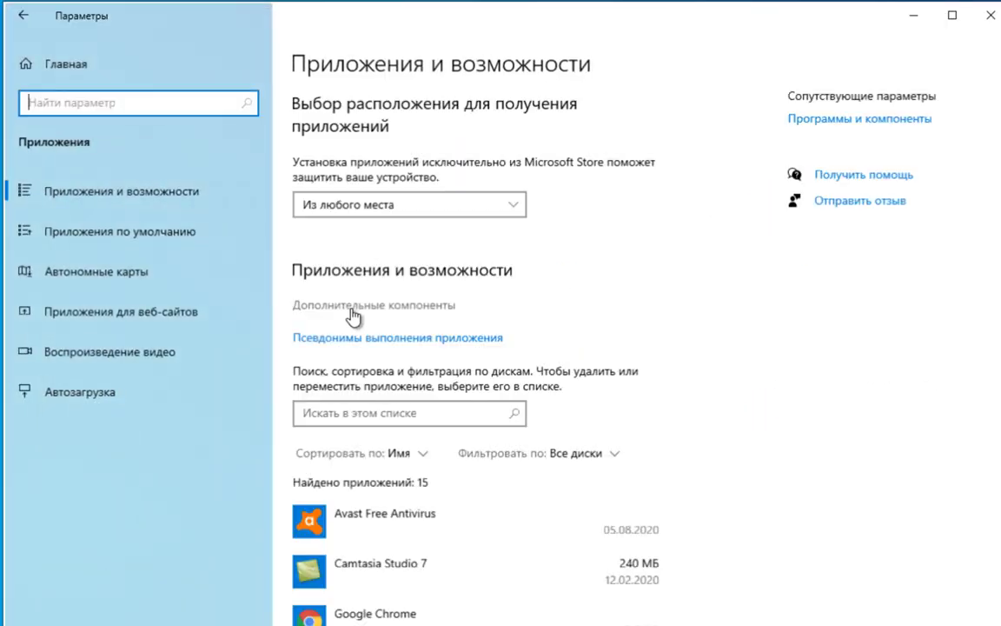
scroll(580, 486, down, 4)
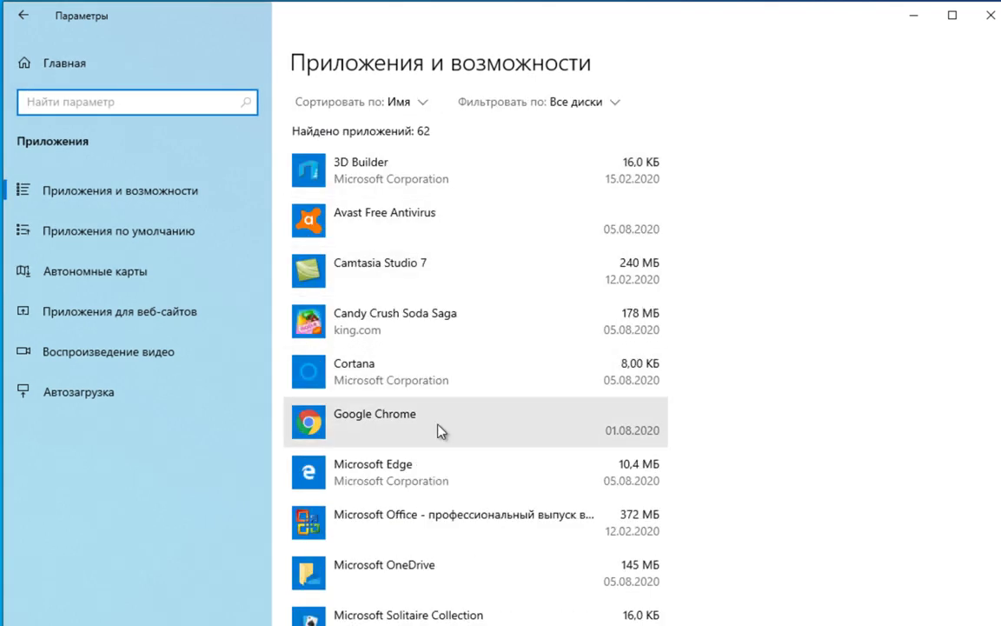
scroll(442, 408, down, 20)
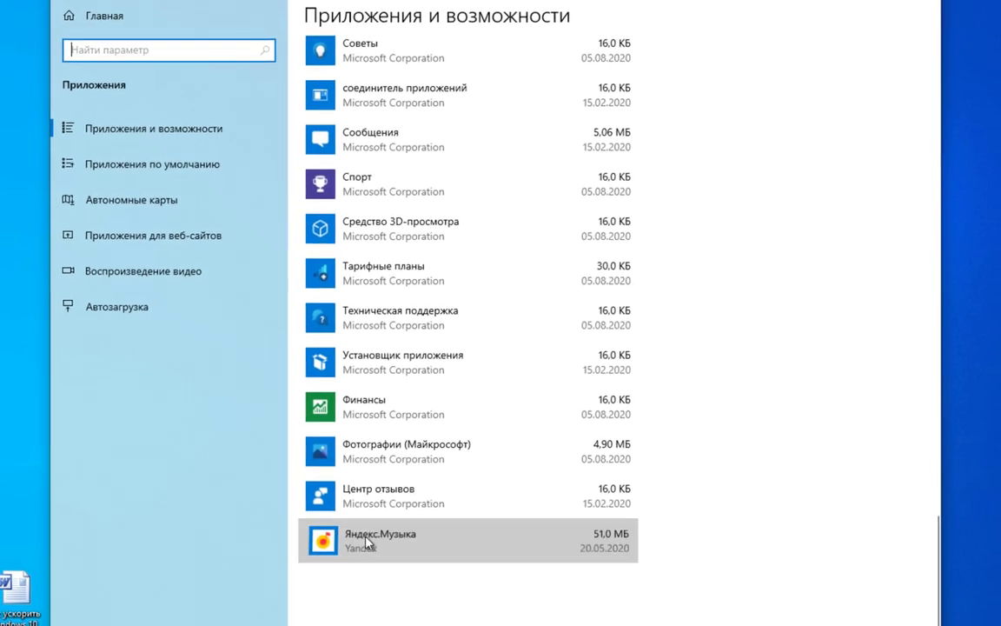
Uninstall Яндекс.Музыка, look through the remaining installed apps for unneeded ones, and close the settings.
click(367, 542)
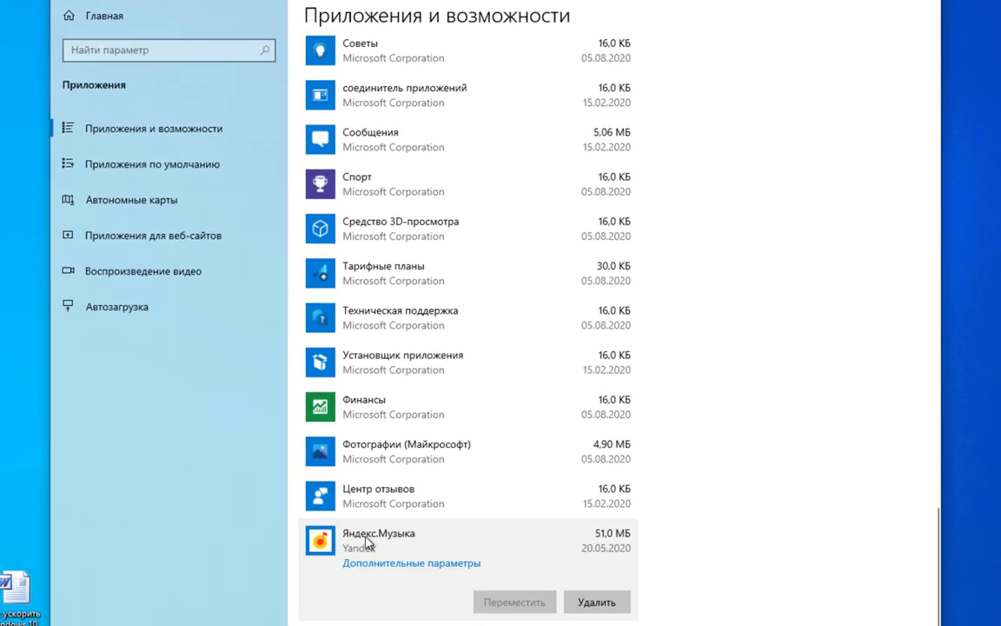
click(613, 606)
click(664, 566)
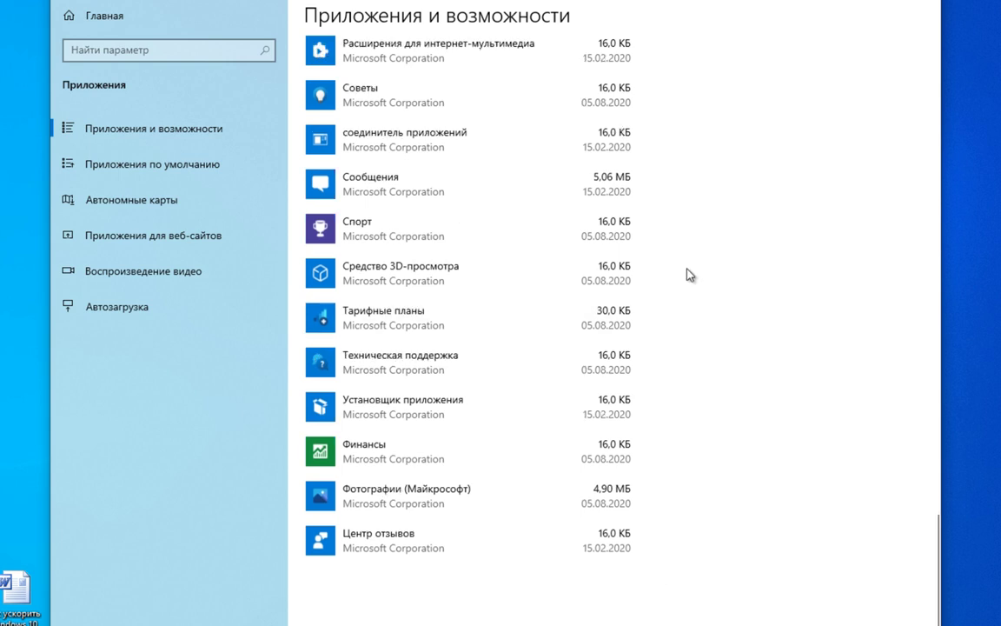
scroll(460, 208, up, 12)
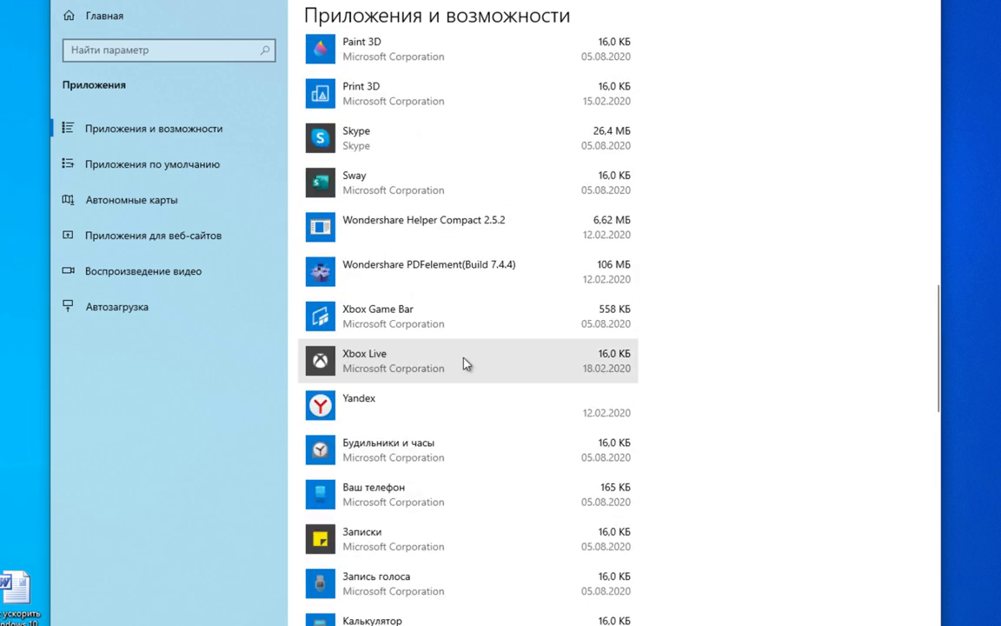
scroll(456, 334, up, 2)
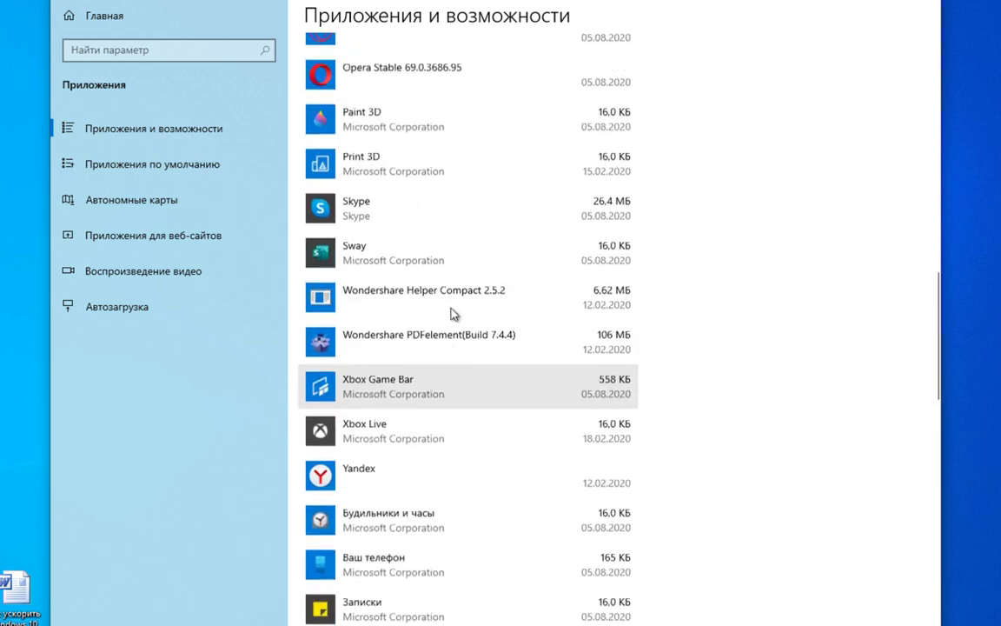
scroll(450, 313, up, 6)
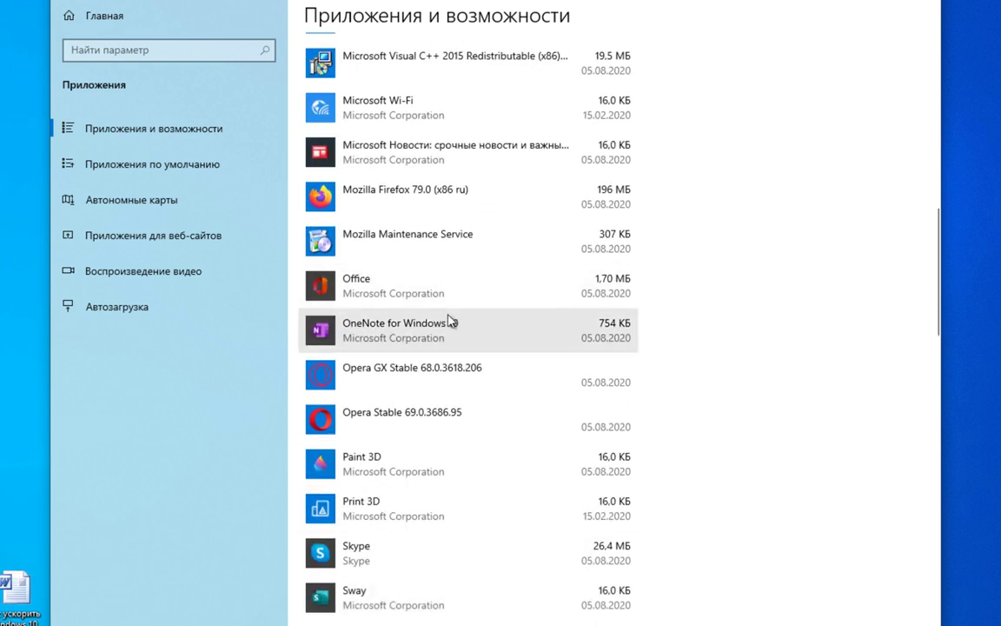
scroll(451, 322, up, 5)
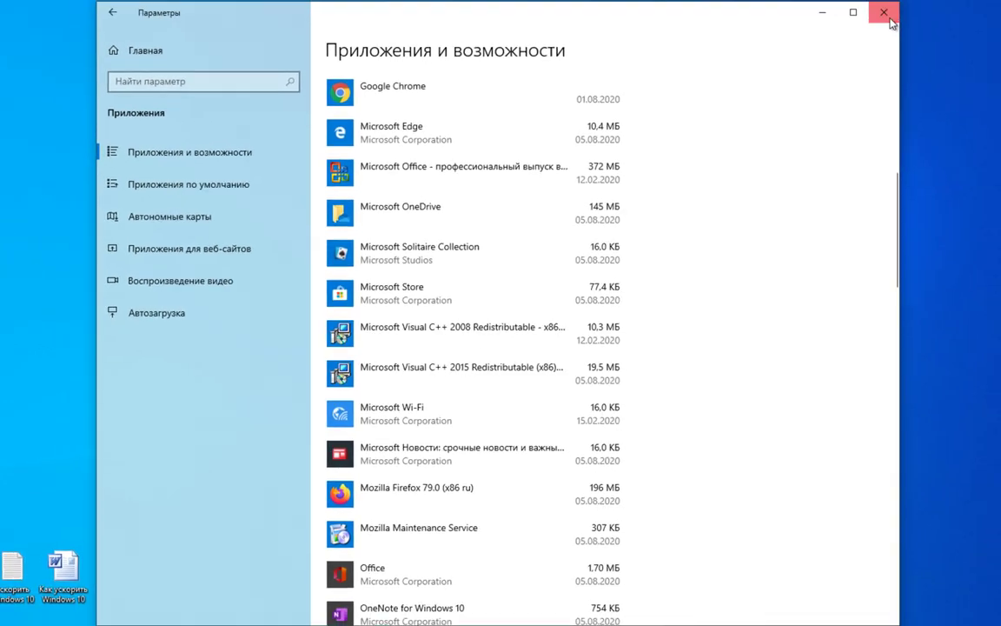
click(890, 19)
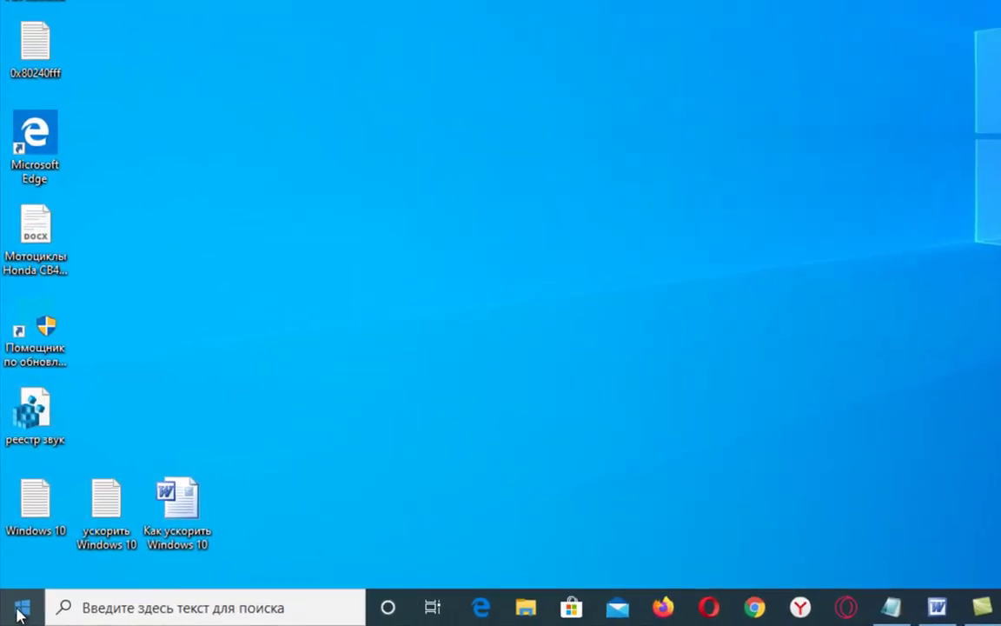
In the general privacy settings, turn off language list access for websites, app launch tracking and recommended content in Параметры.
click(14, 613)
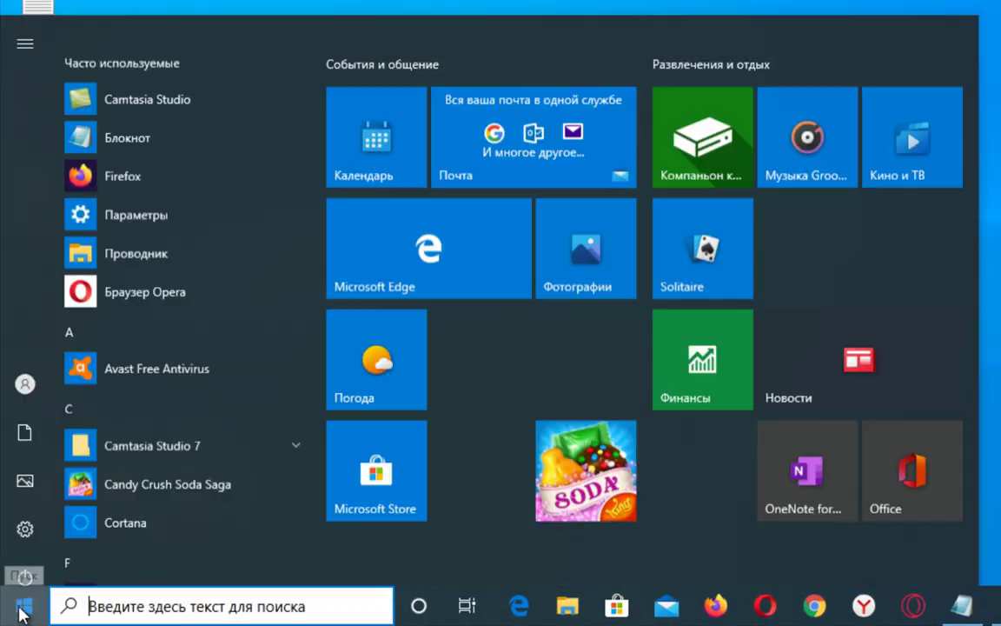
click(24, 519)
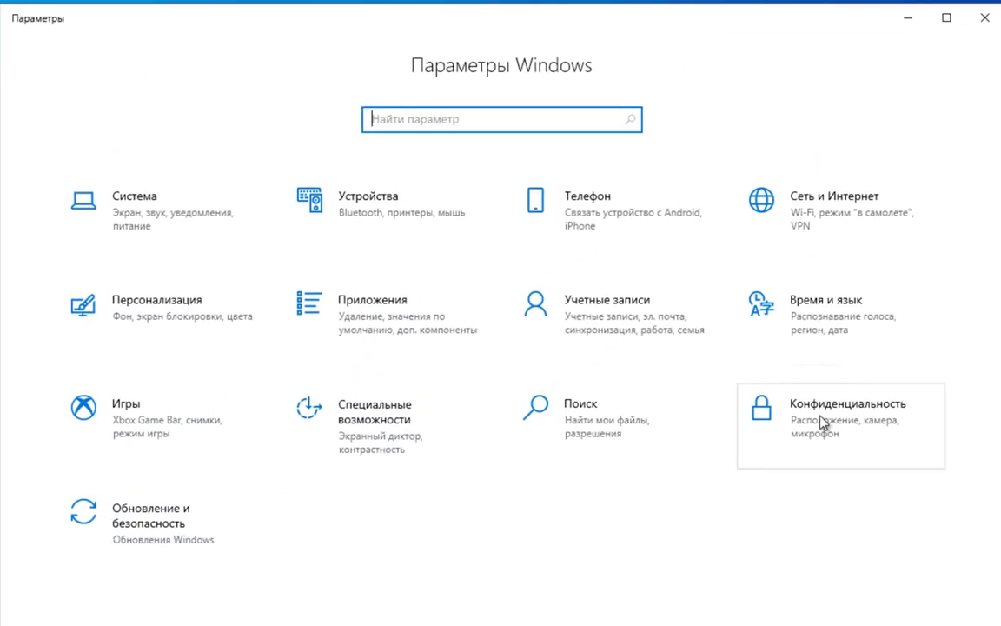
click(822, 419)
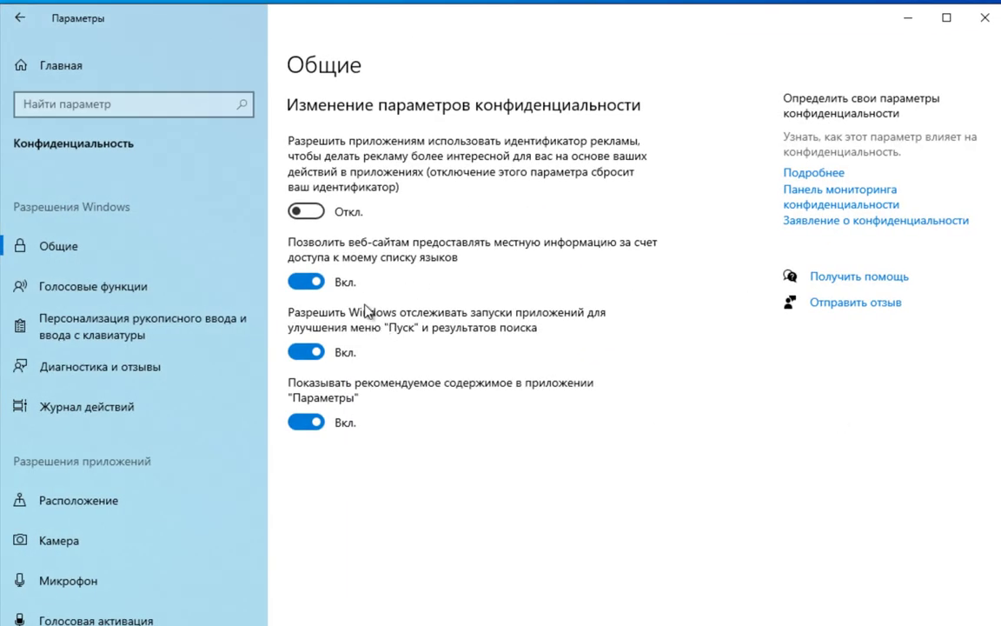
click(311, 282)
click(306, 351)
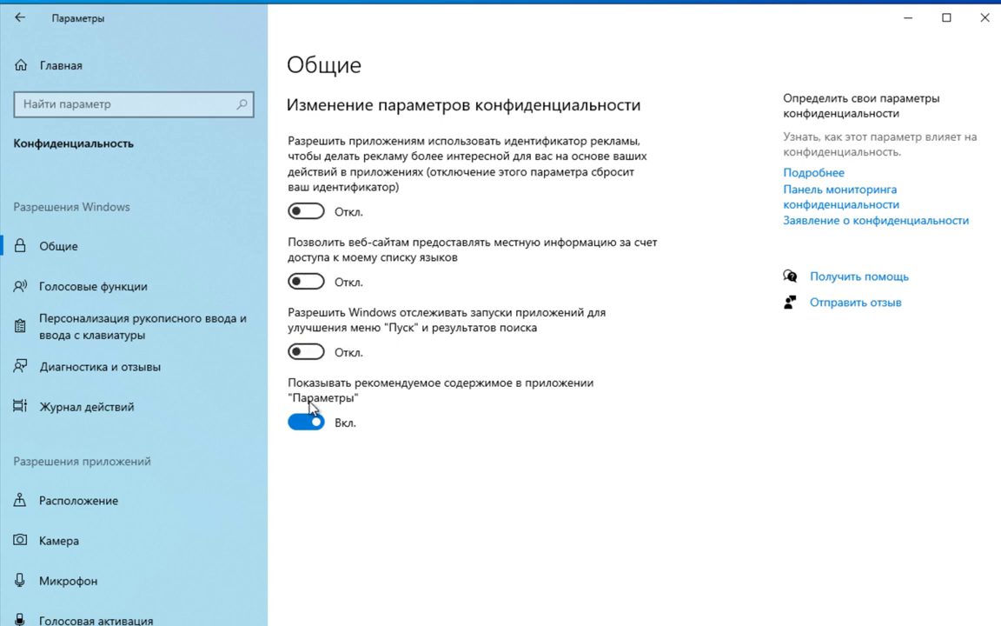
click(308, 423)
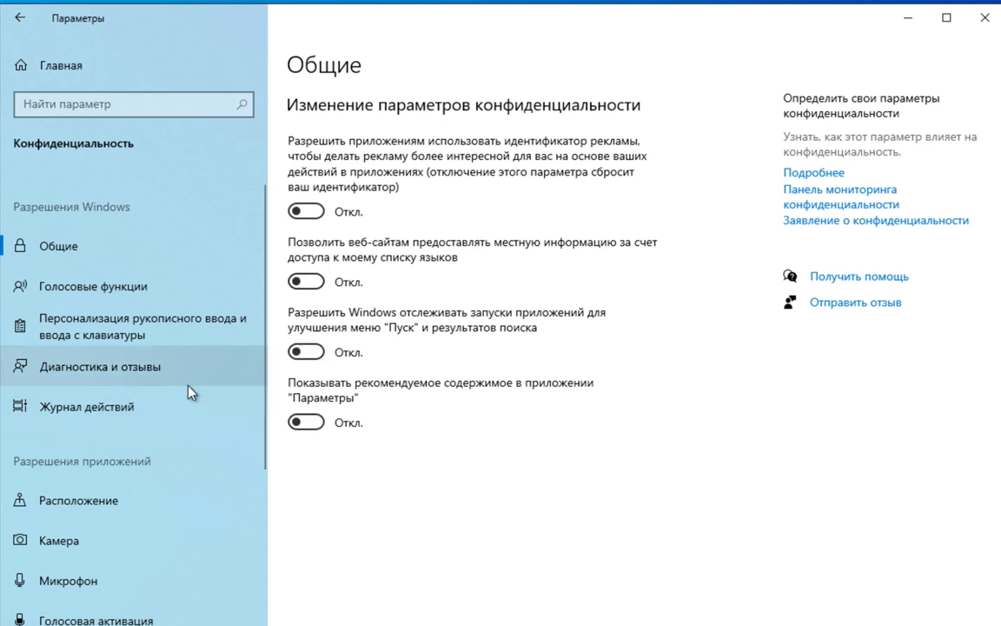
In the diagnostics and feedback privacy settings, set how often Windows asks for feedback to Никогда.
click(131, 375)
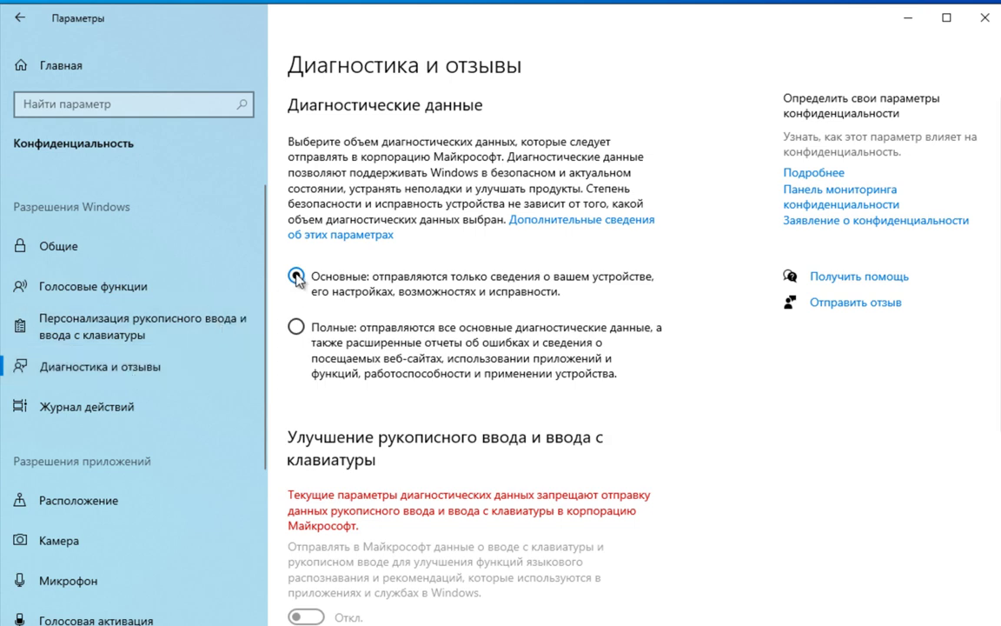
scroll(408, 332, down, 5)
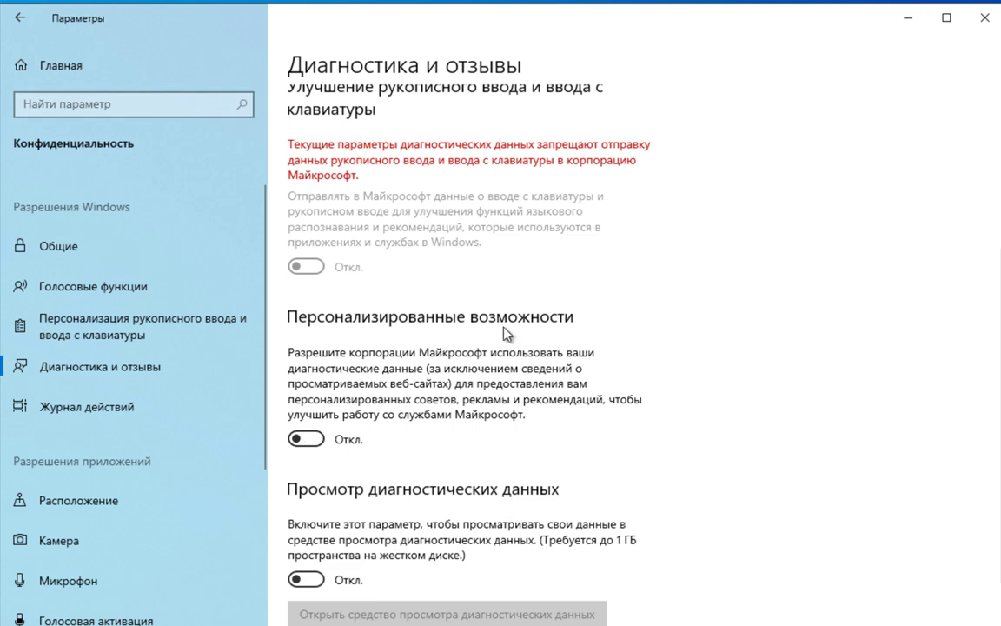
scroll(504, 330, down, 5)
scroll(391, 382, up, 2)
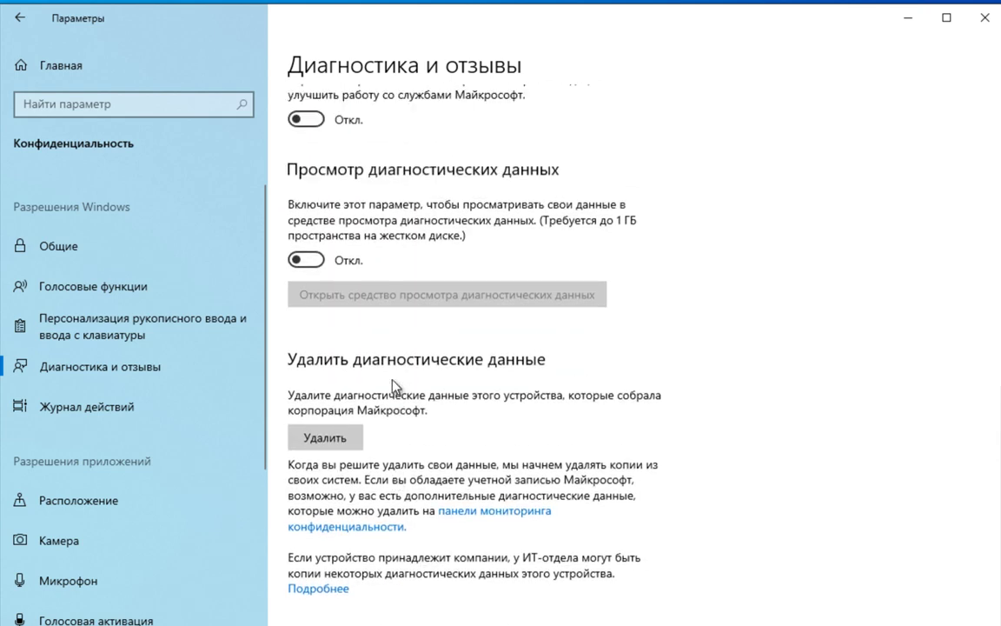
scroll(393, 384, down, 2)
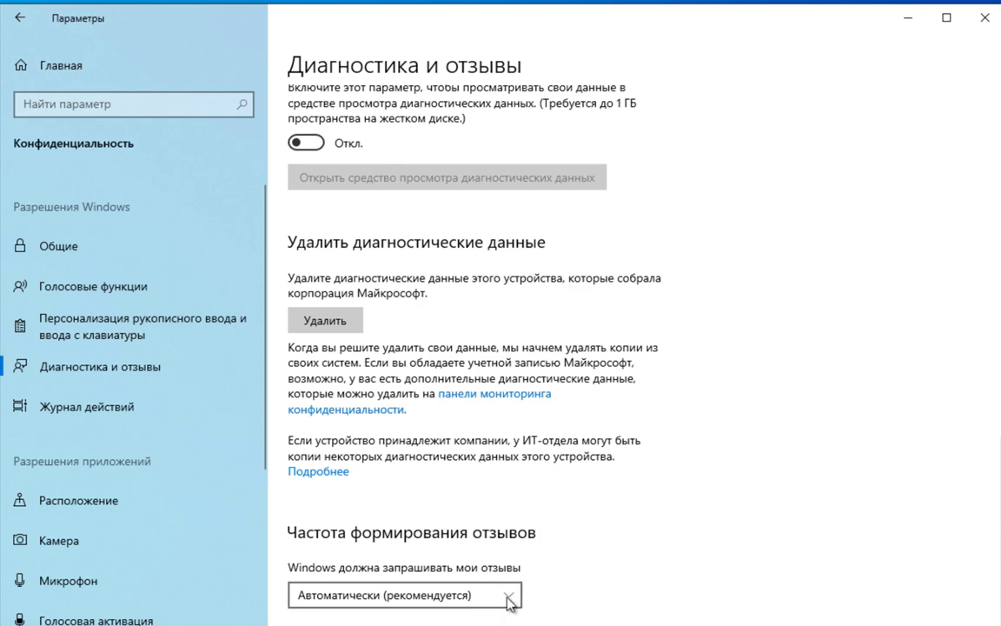
click(470, 594)
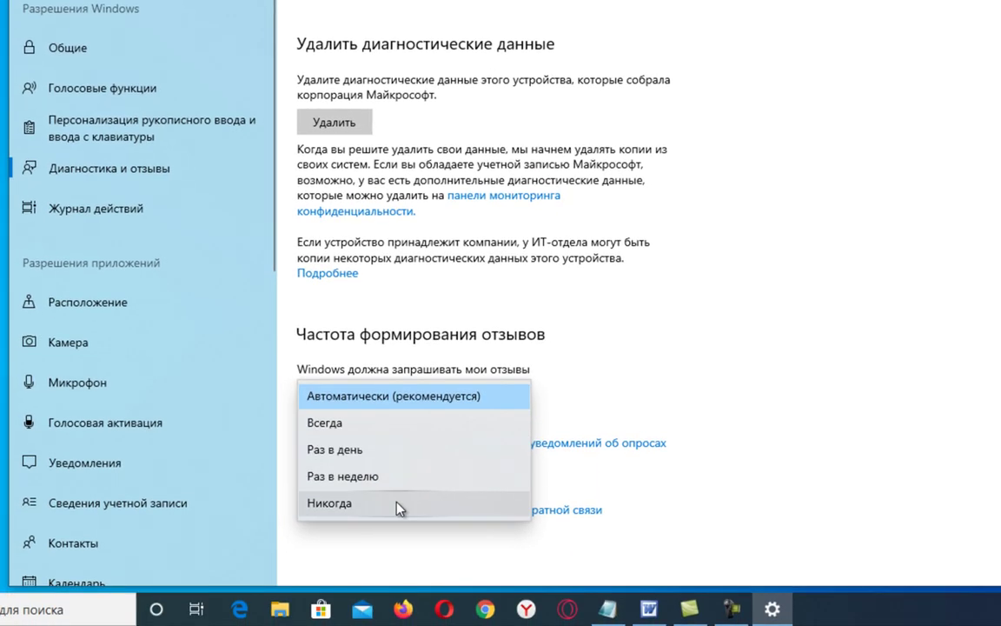
click(399, 508)
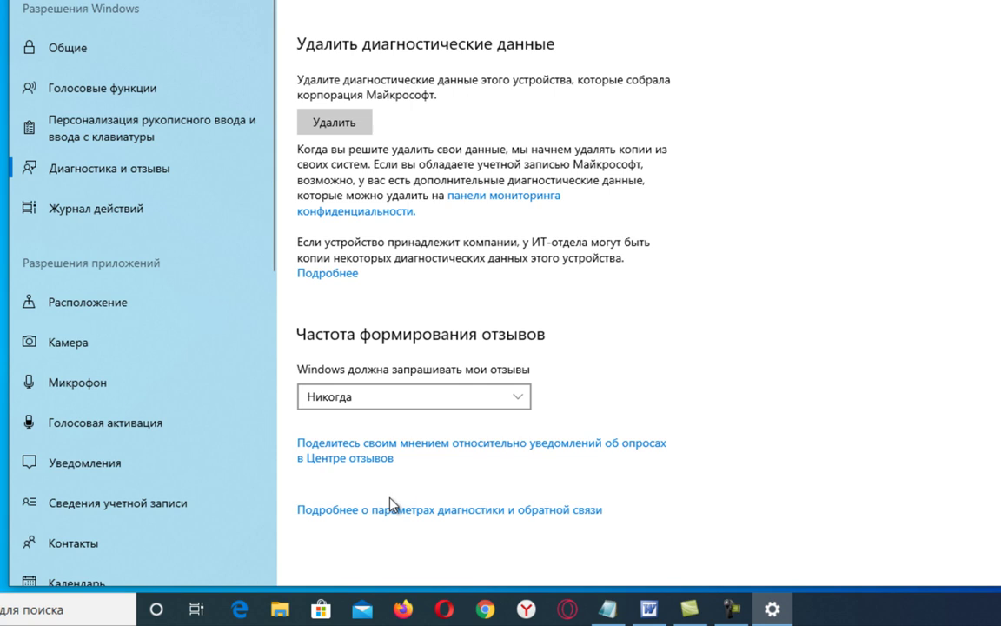
click(424, 396)
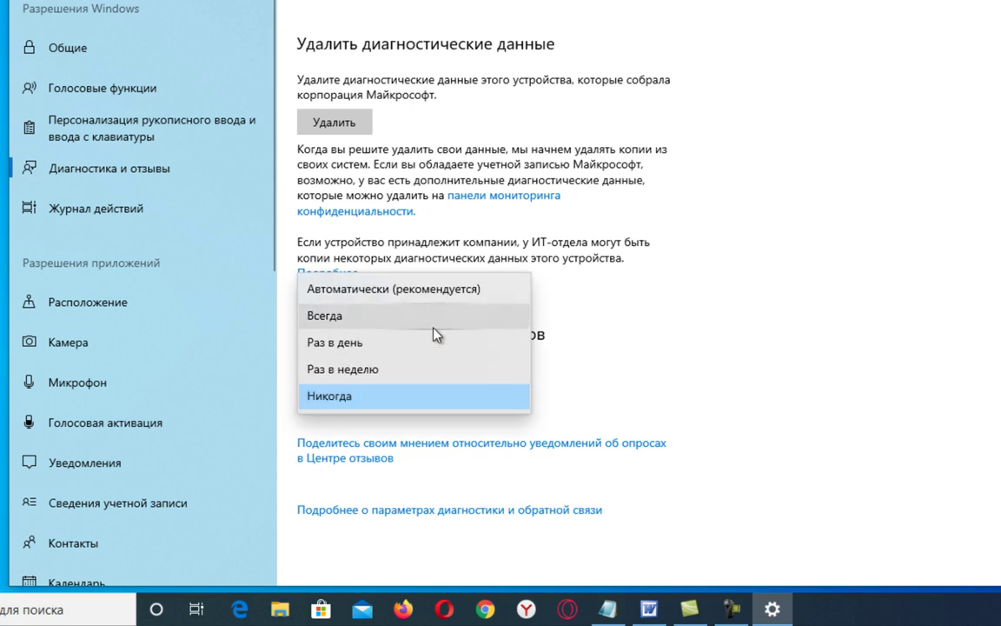
click(657, 280)
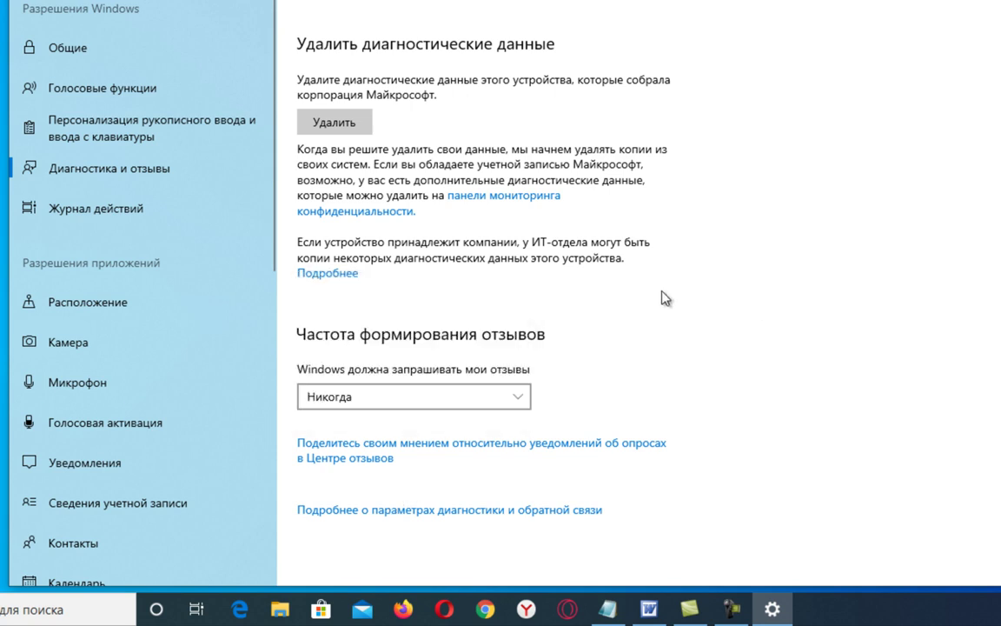
Toggle this device's location access on and back off in the location privacy settings.
click(118, 300)
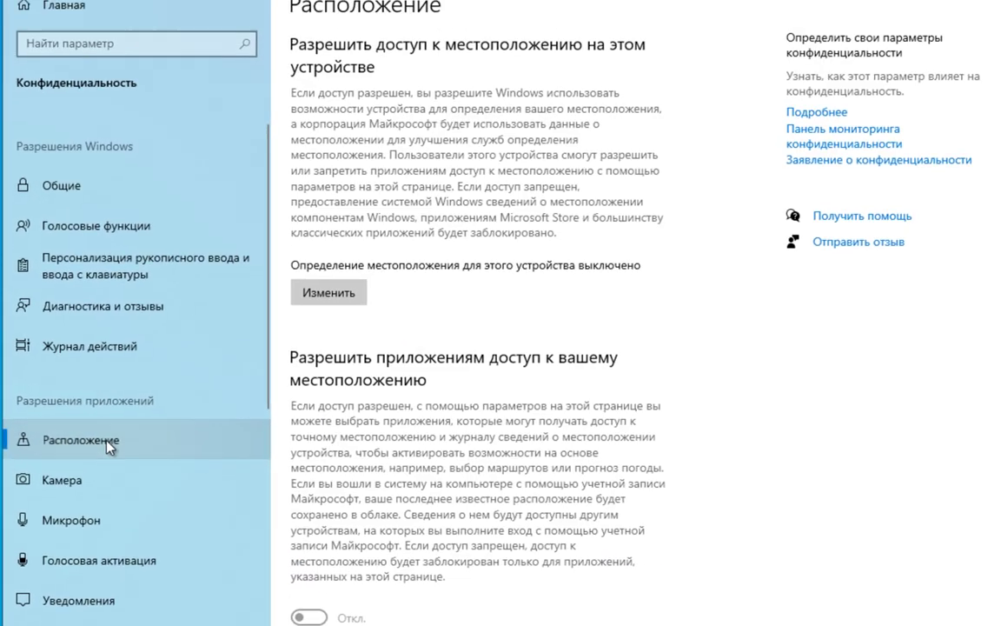
click(339, 364)
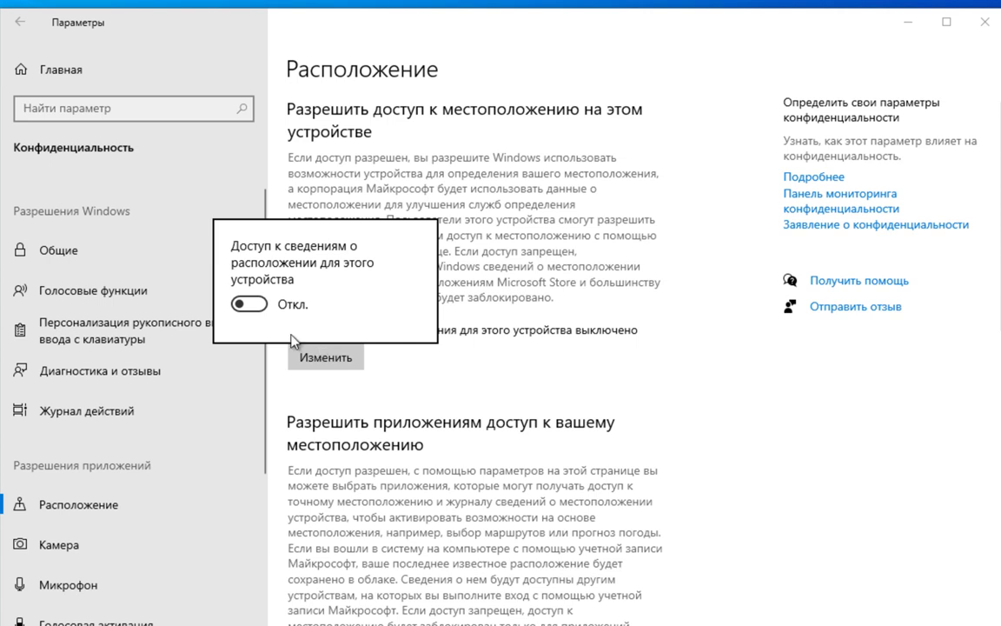
click(250, 304)
click(251, 304)
Turn off app access to the camera in the camera privacy settings.
click(65, 546)
click(67, 546)
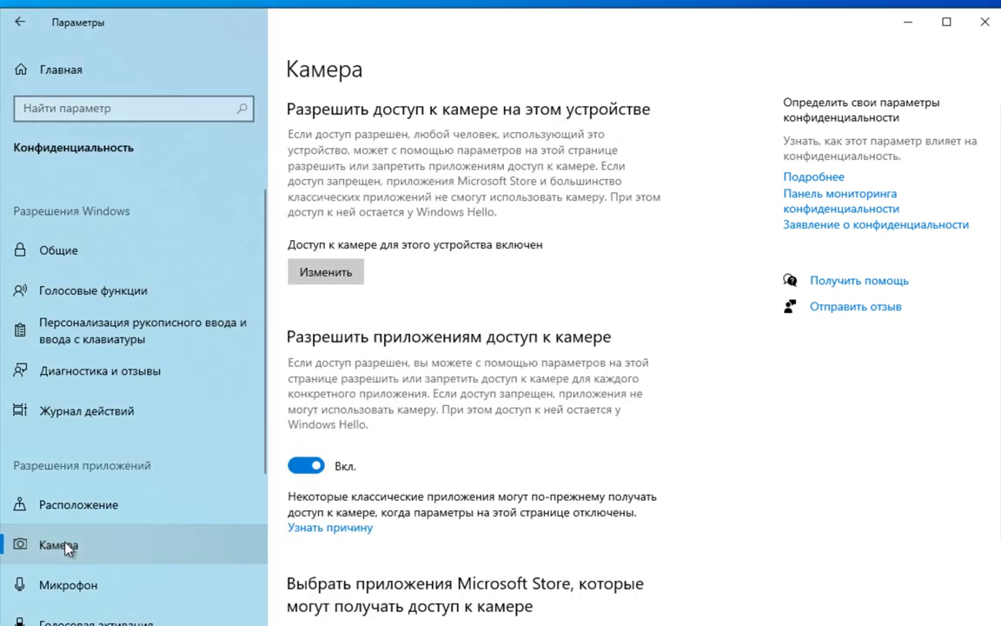
click(311, 467)
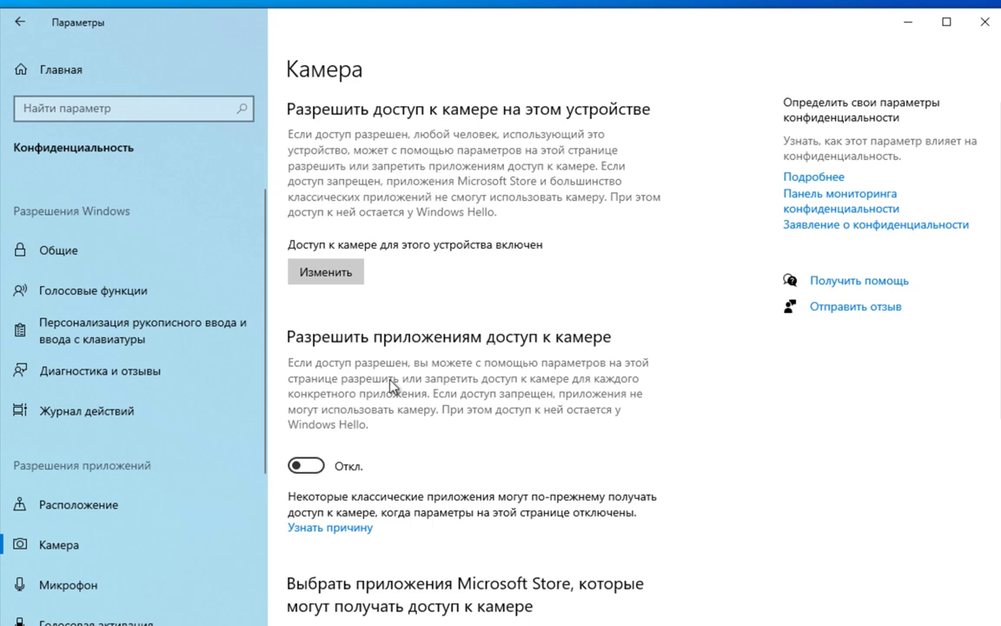
In the microphone privacy settings, deny access to Microsoft Edge, Xbox Game Bar, Запись голоса, Камера and Компаньон консоли Xbox.
click(76, 593)
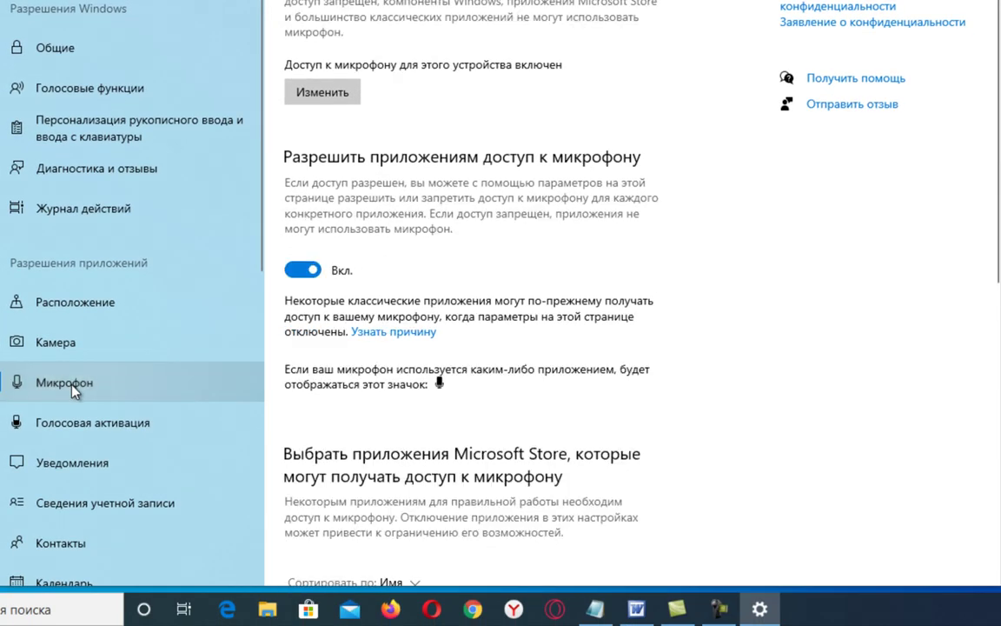
scroll(320, 313, down, 5)
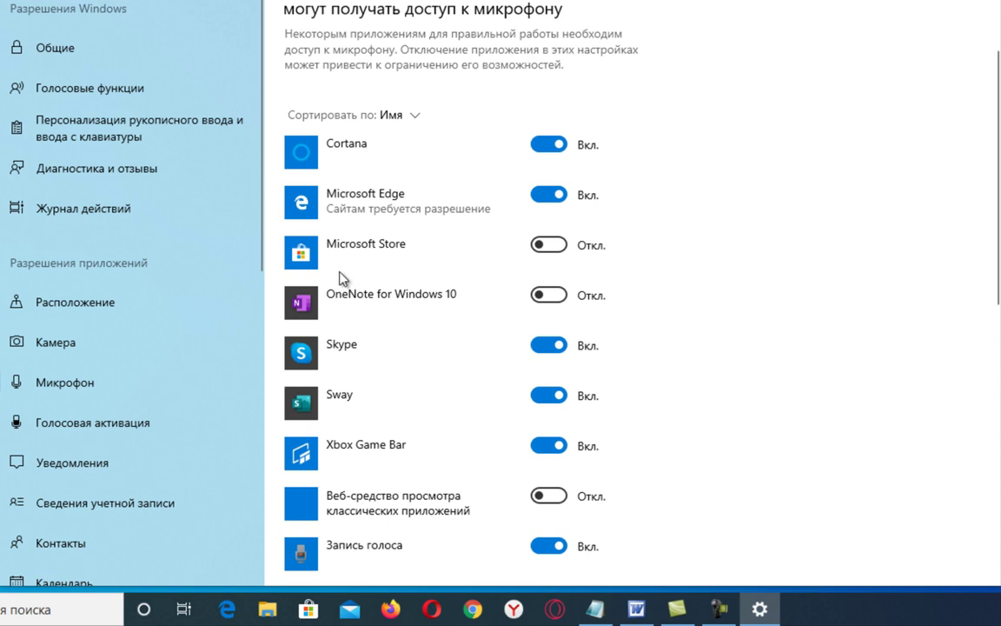
click(557, 197)
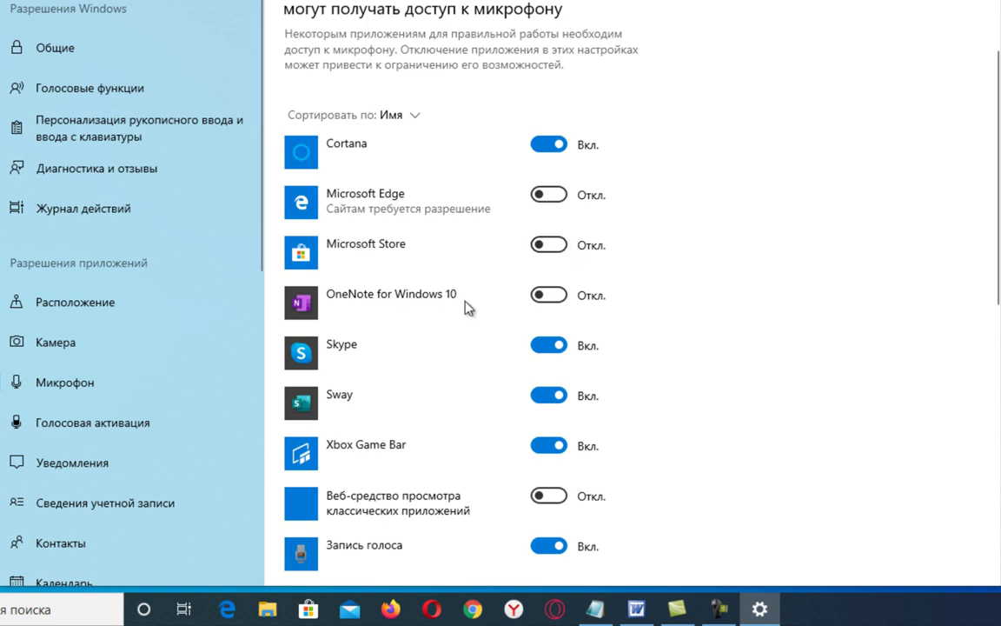
scroll(470, 308, down, 3)
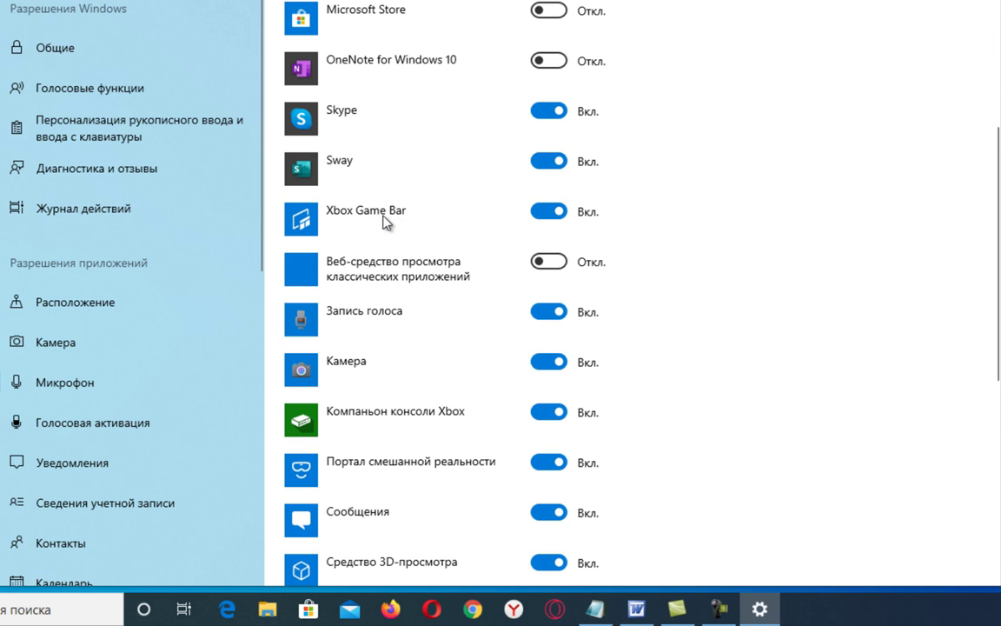
click(549, 212)
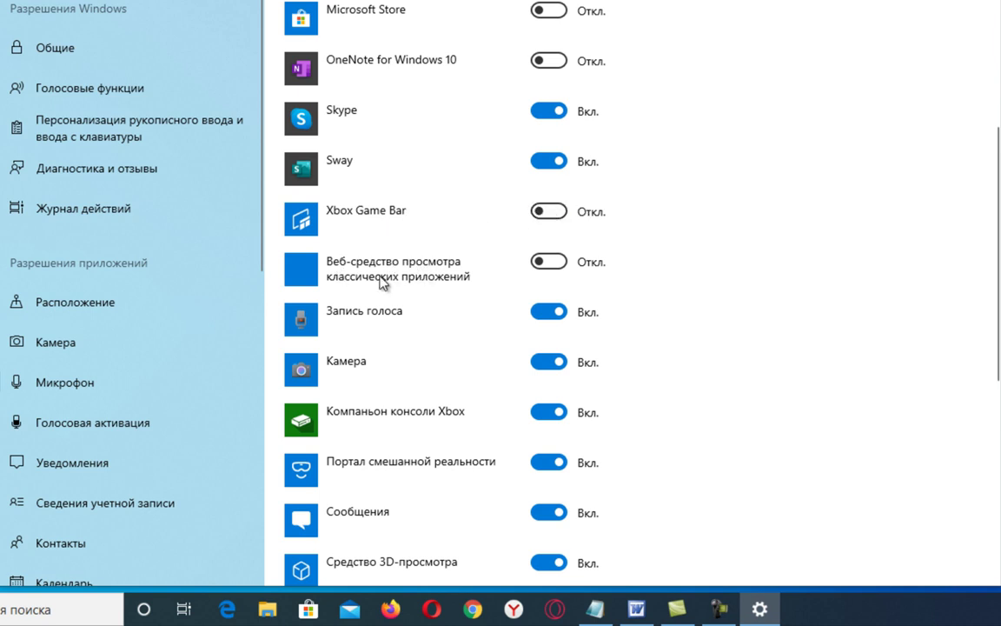
click(549, 312)
click(549, 362)
click(549, 412)
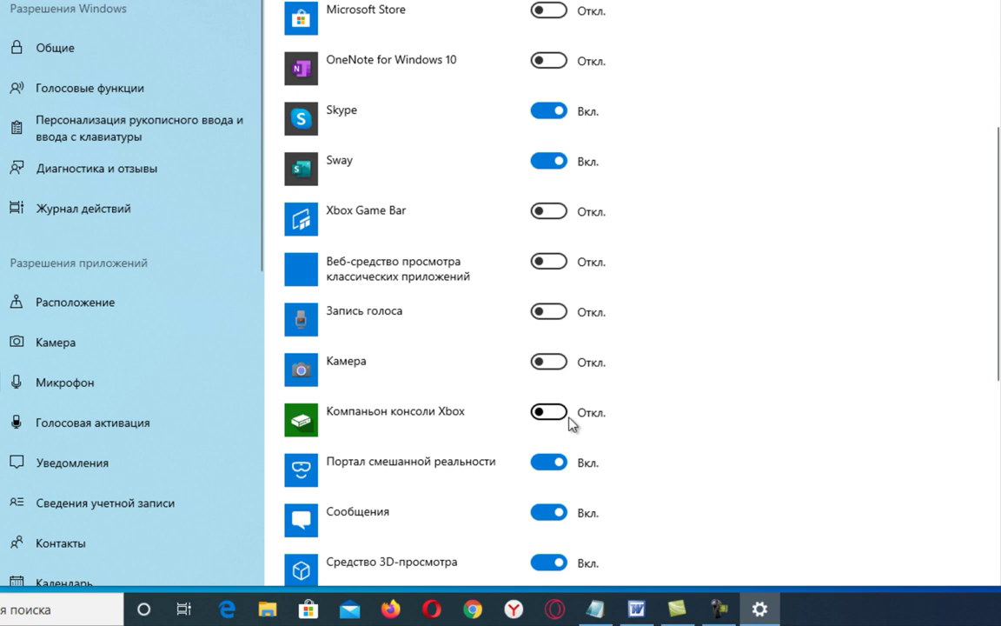
Also deny microphone access to Портал смешанной реальности, Средство 3D-просмотра, Фотографии (Майкрософт) and Центр отзывов.
scroll(565, 424, down, 3)
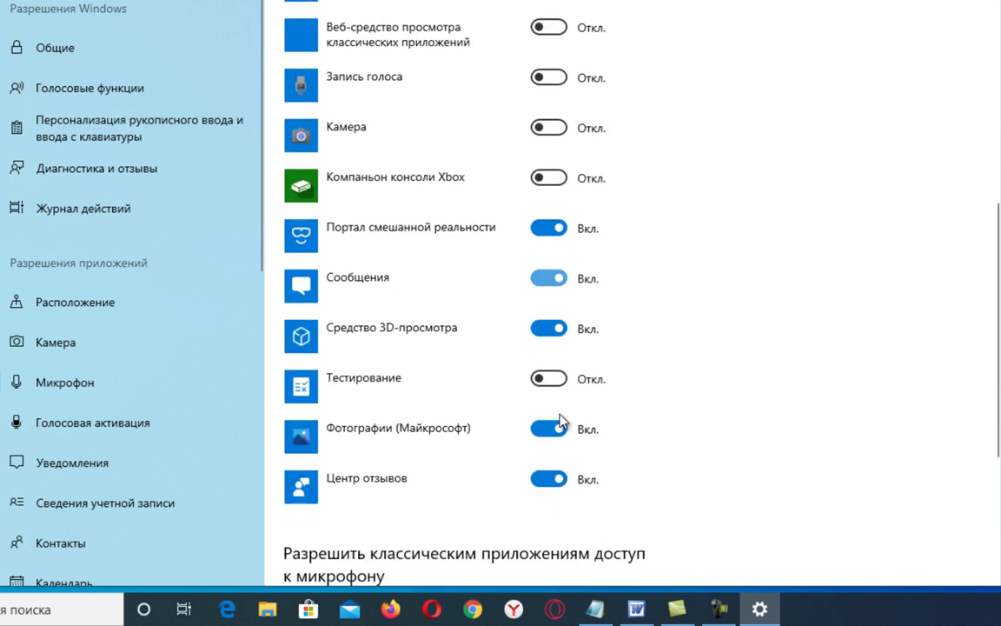
click(556, 229)
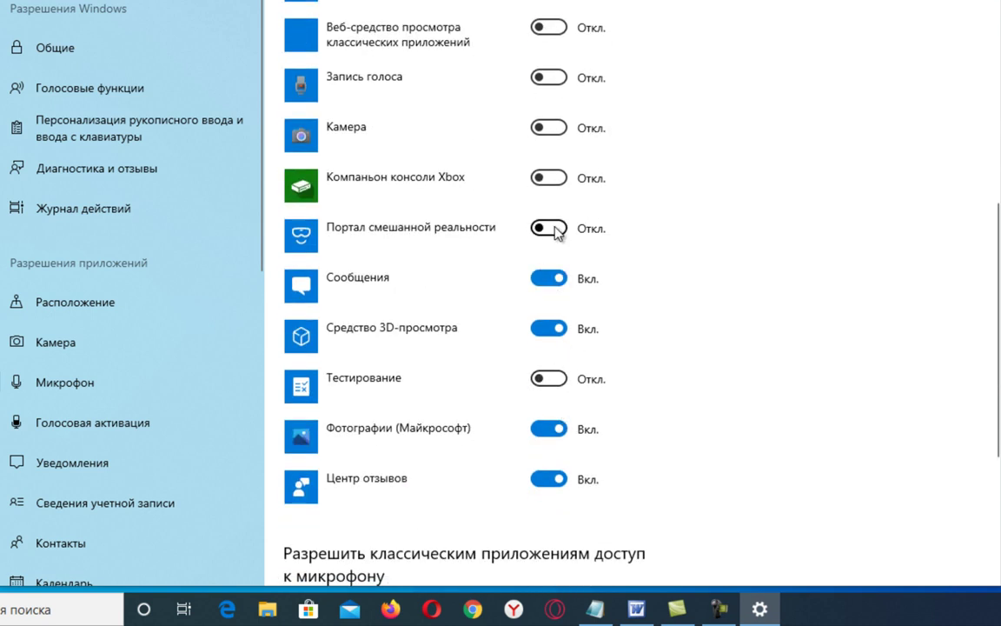
click(547, 327)
click(556, 428)
click(555, 480)
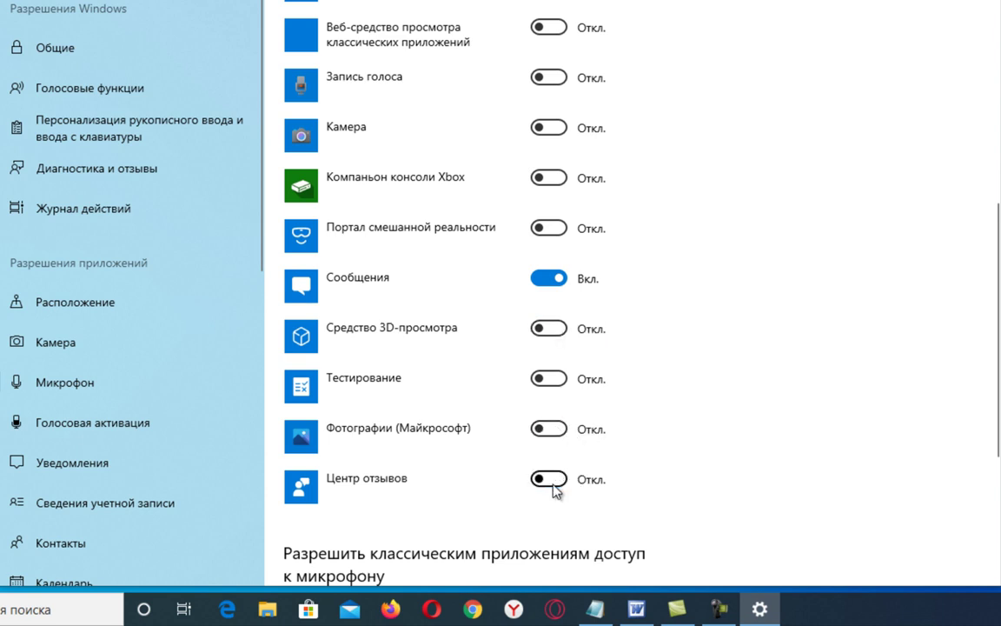
Turn off app use of voice activation and app access to notifications in their privacy settings.
click(115, 426)
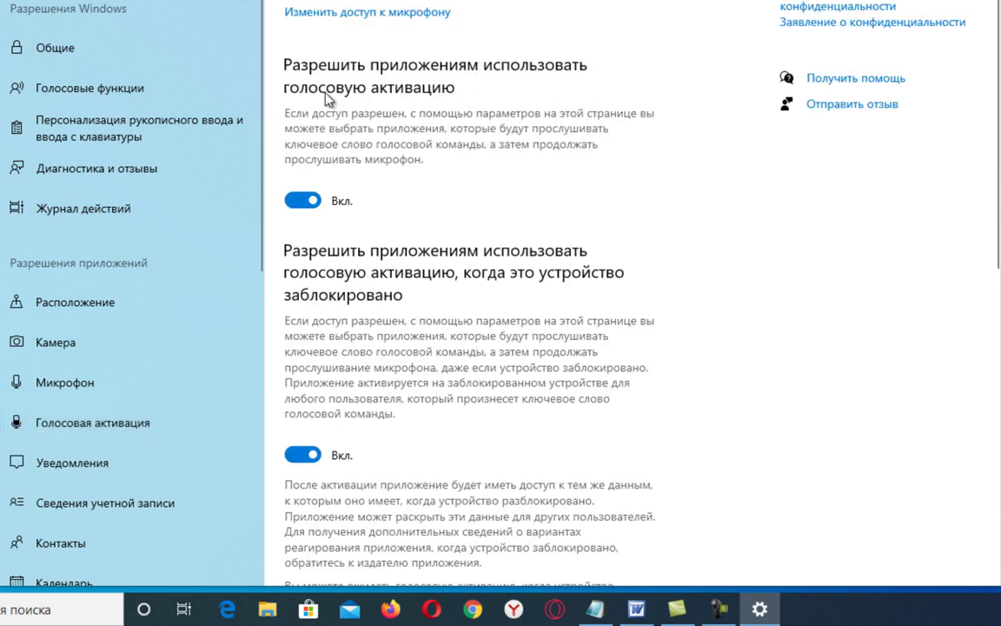
click(303, 201)
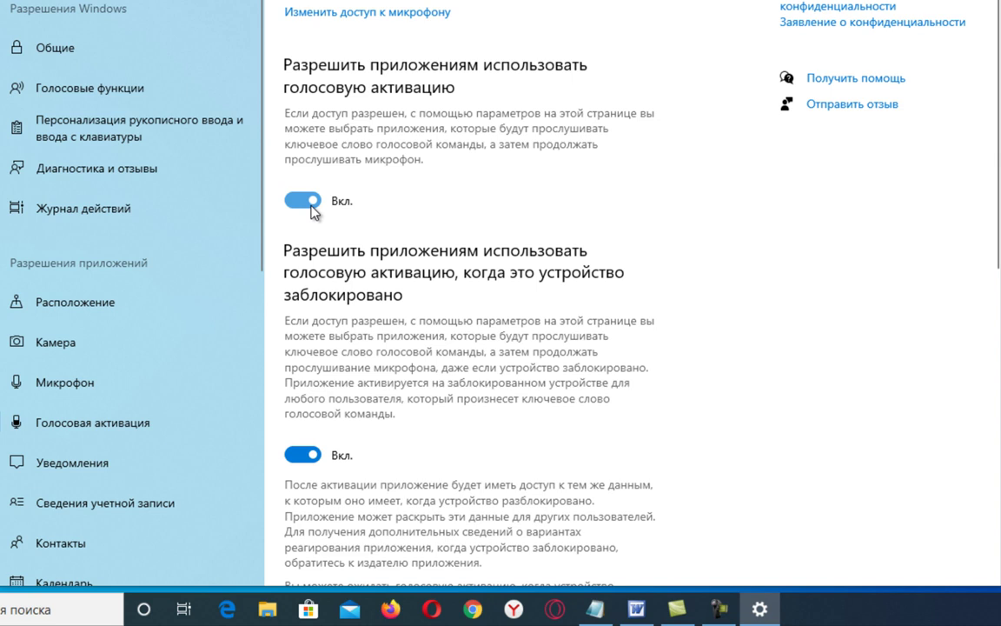
click(93, 464)
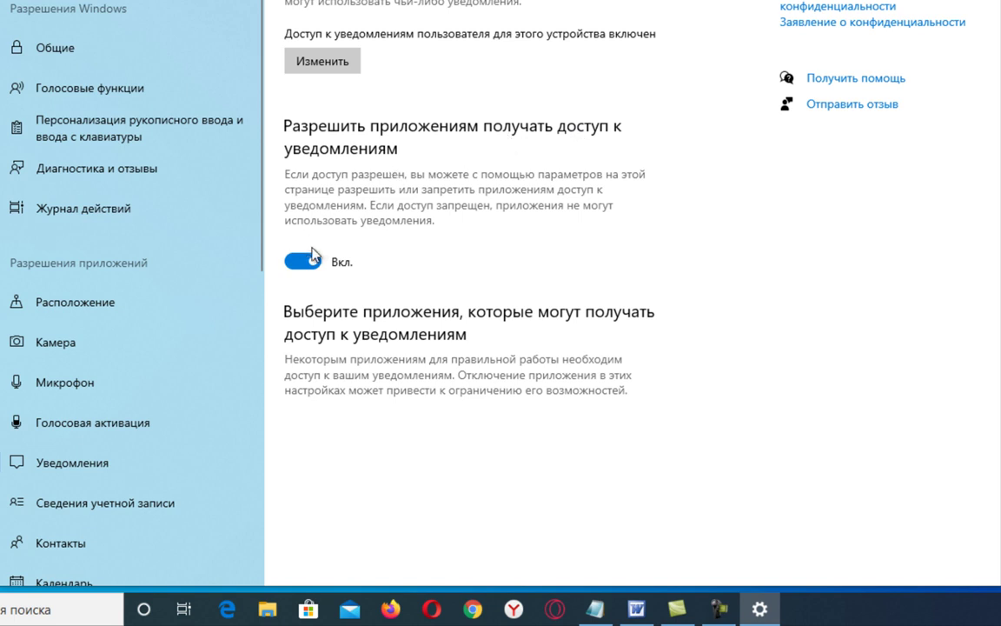
click(305, 264)
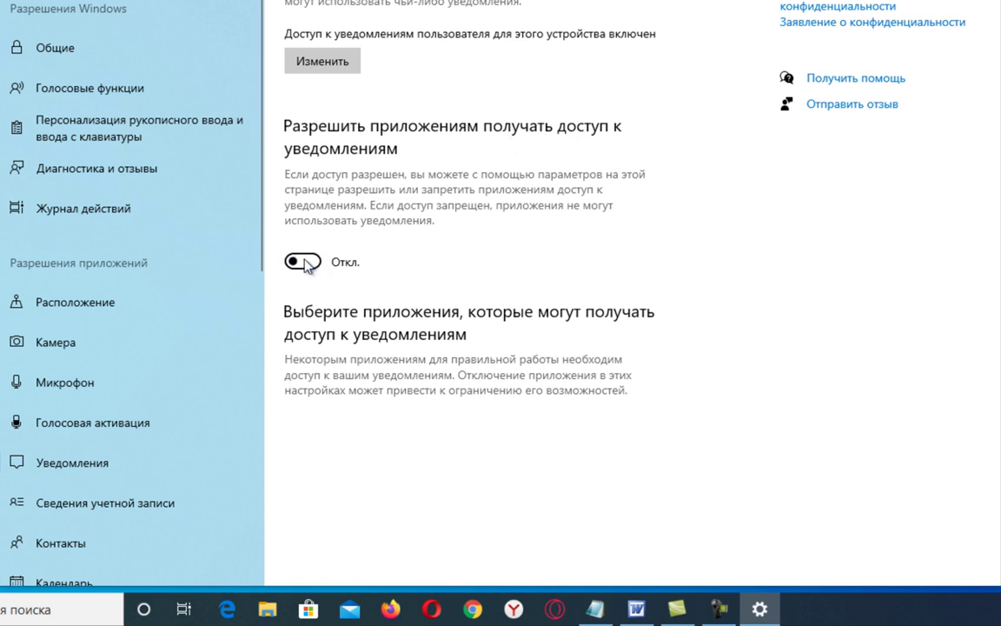
Turn off app access to account information and to the contact list in their privacy settings.
click(139, 511)
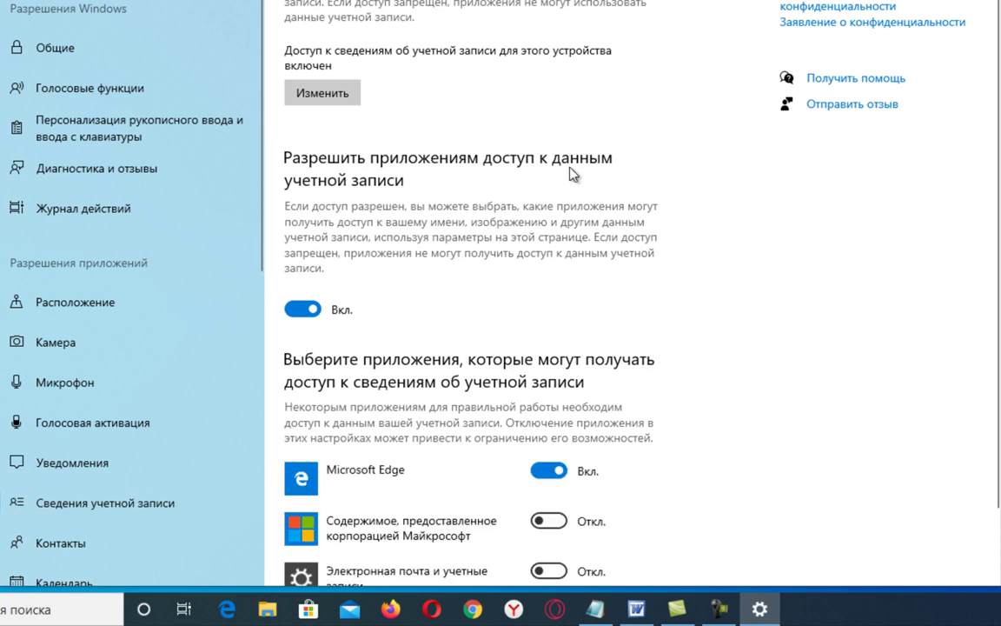
click(311, 309)
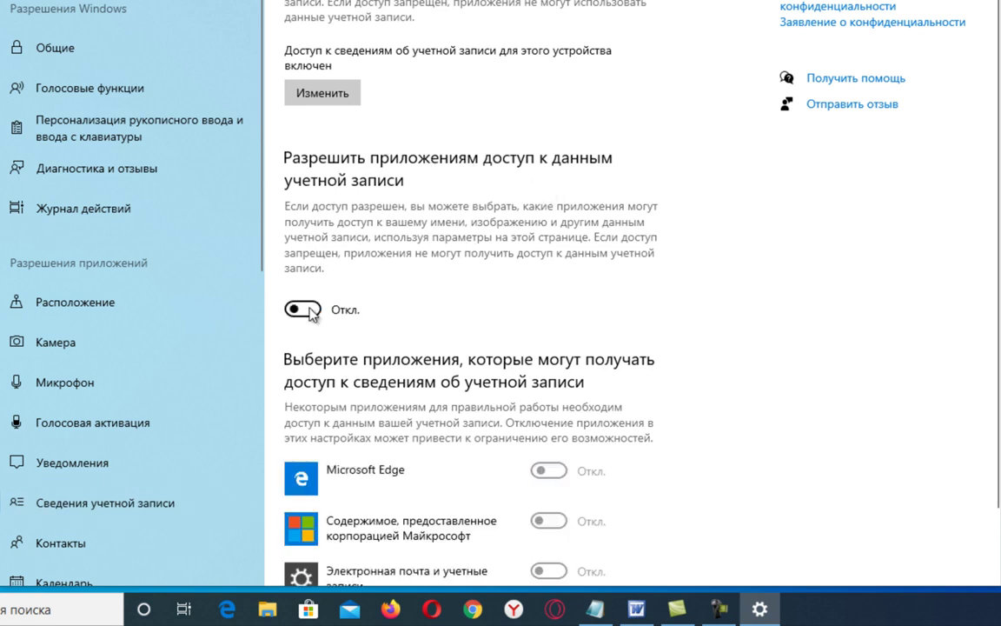
scroll(299, 399, down, 2)
click(78, 544)
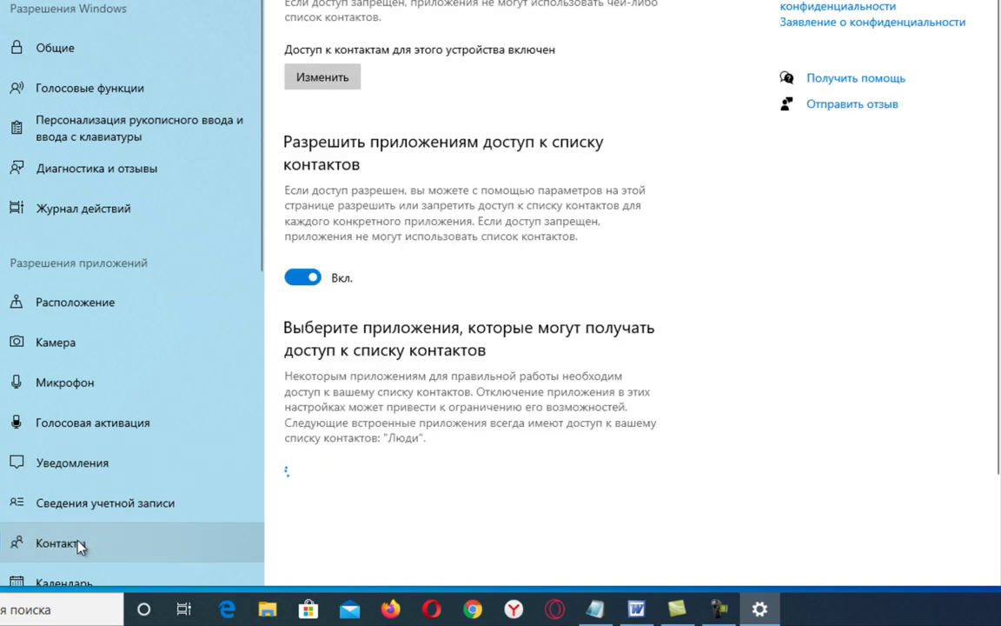
click(303, 280)
Turn off app access to the calendar and to the call history in their privacy settings.
scroll(74, 404, down, 3)
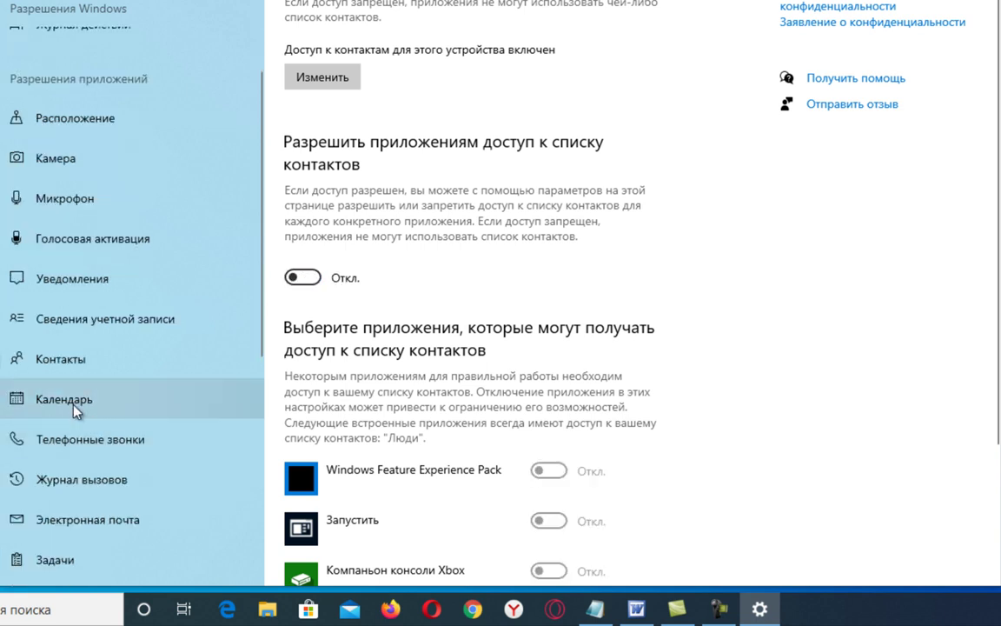
click(71, 403)
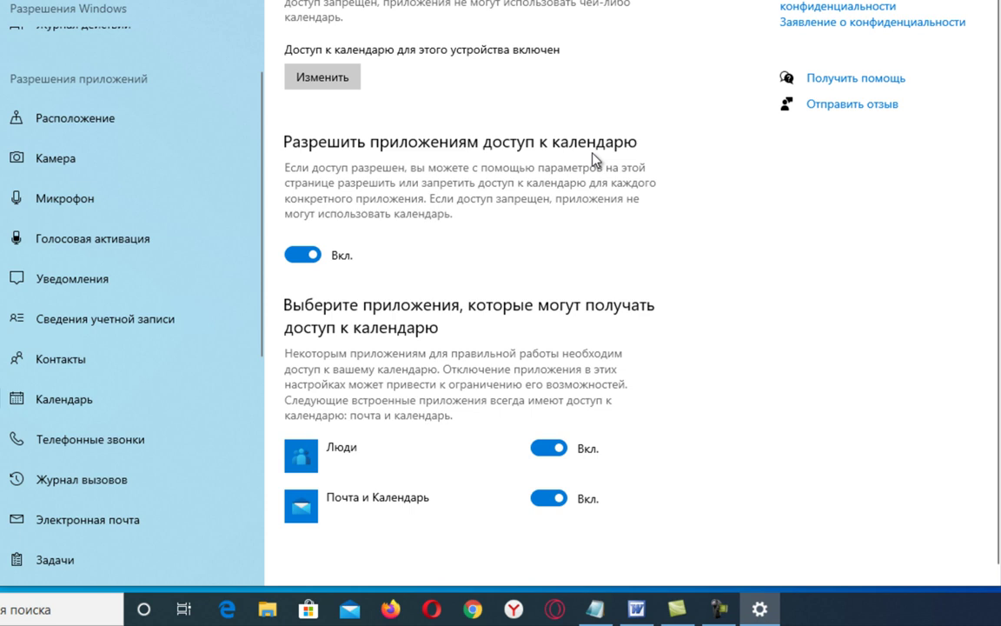
click(300, 256)
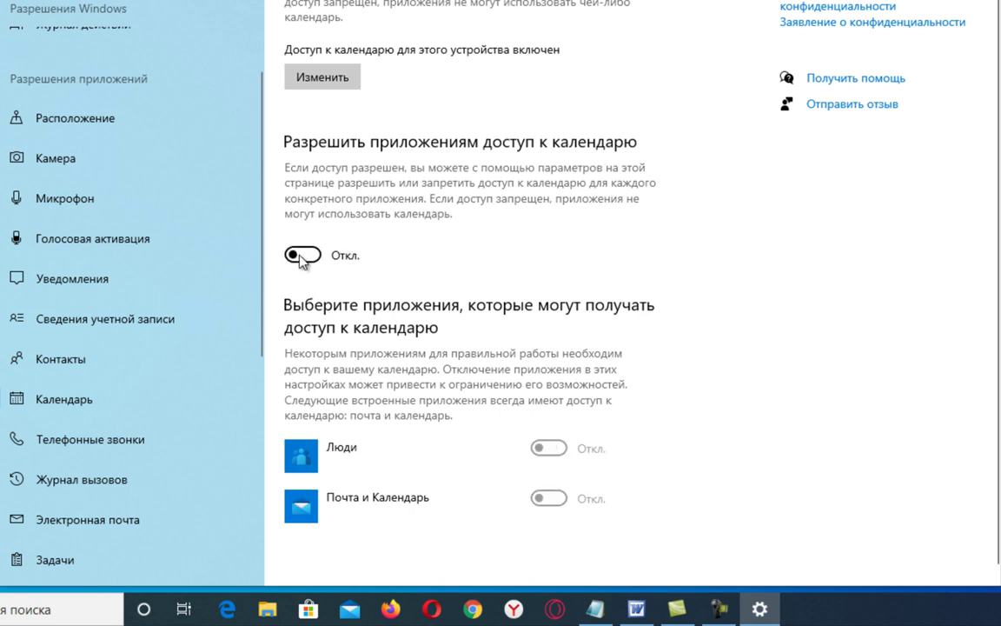
scroll(278, 261, down, 1)
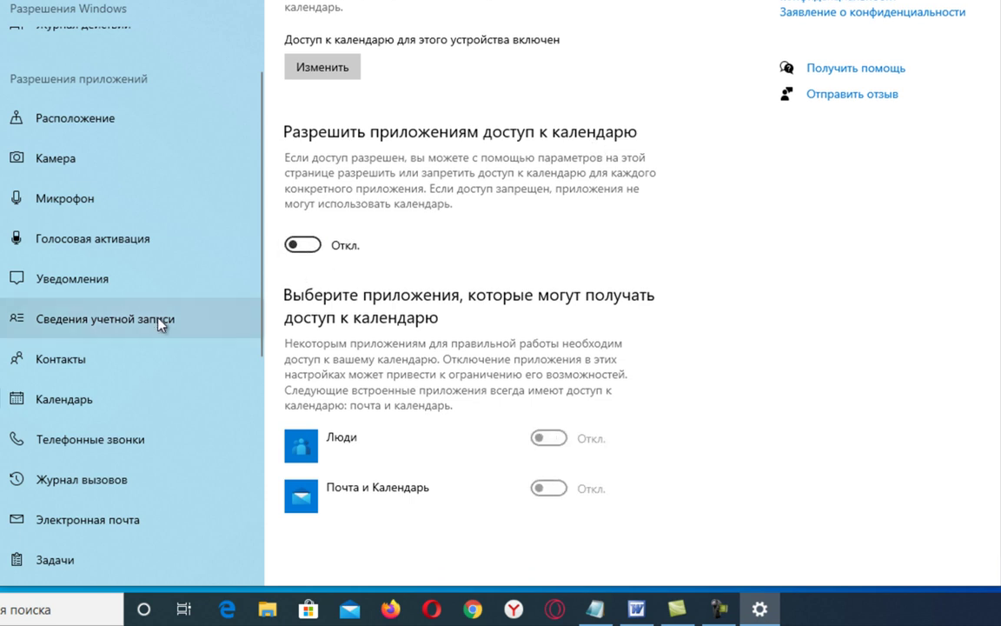
click(98, 484)
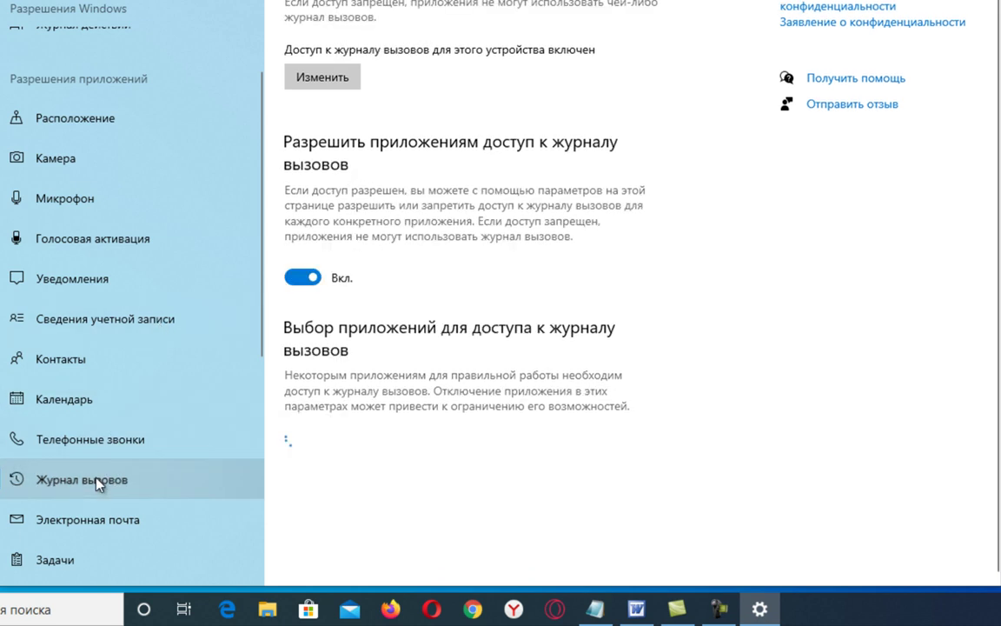
click(304, 278)
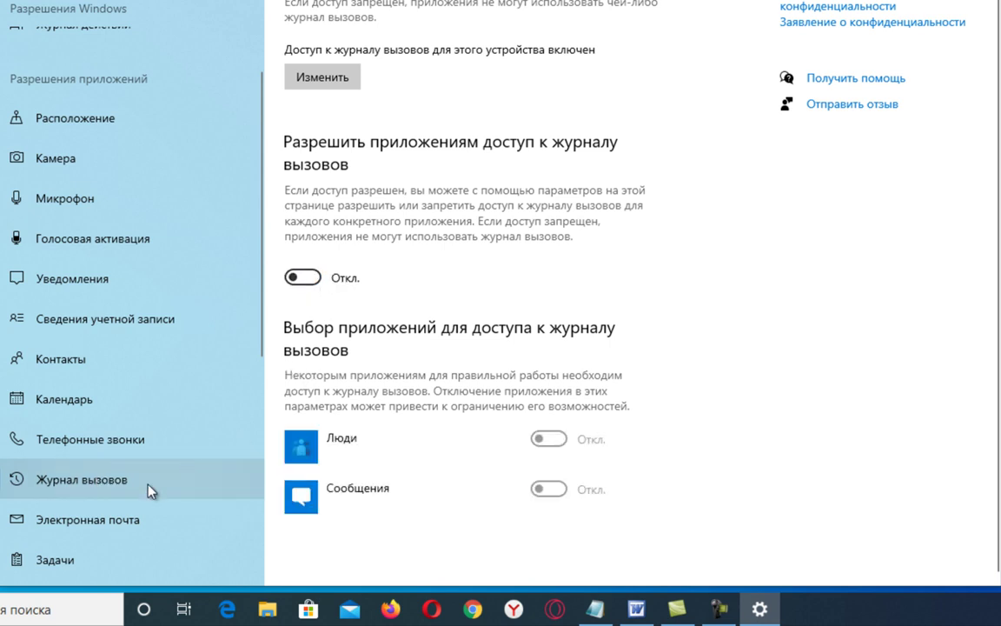
Turn off app access to e-mail and app control of the device's radios in their privacy settings.
click(118, 518)
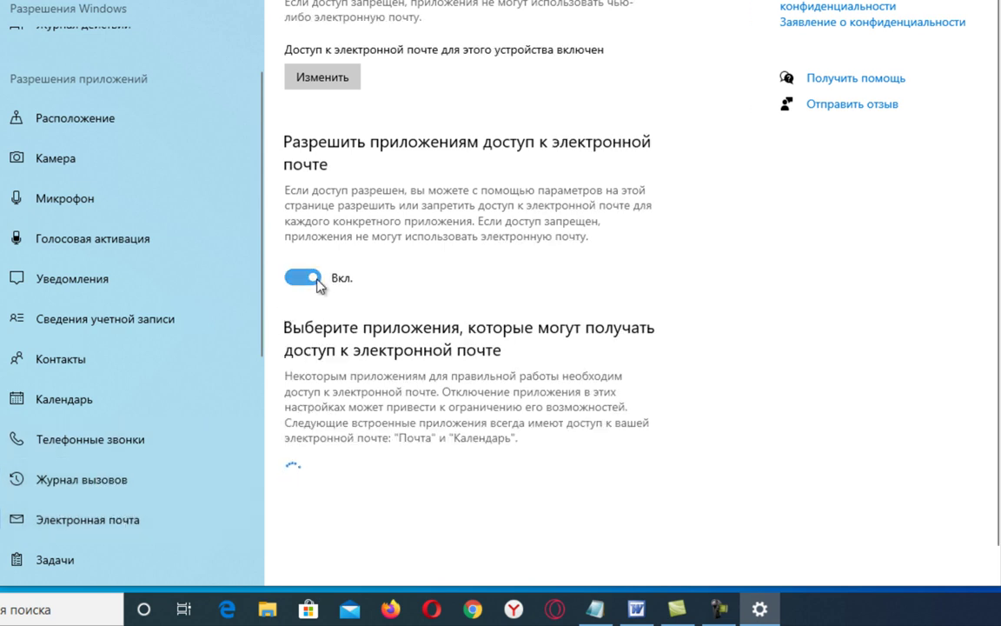
click(318, 281)
scroll(57, 460, down, 2)
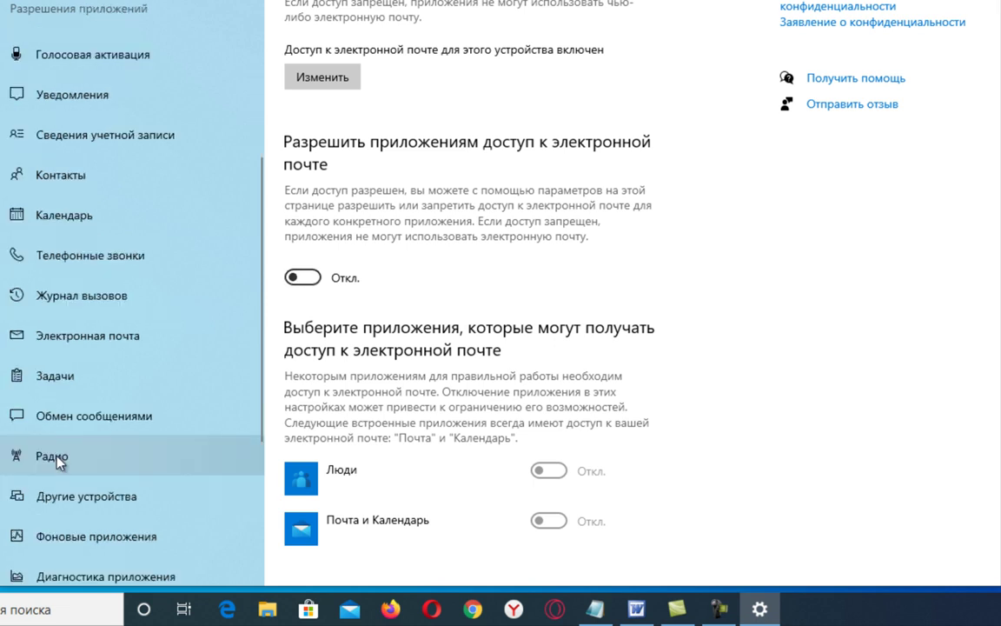
click(57, 459)
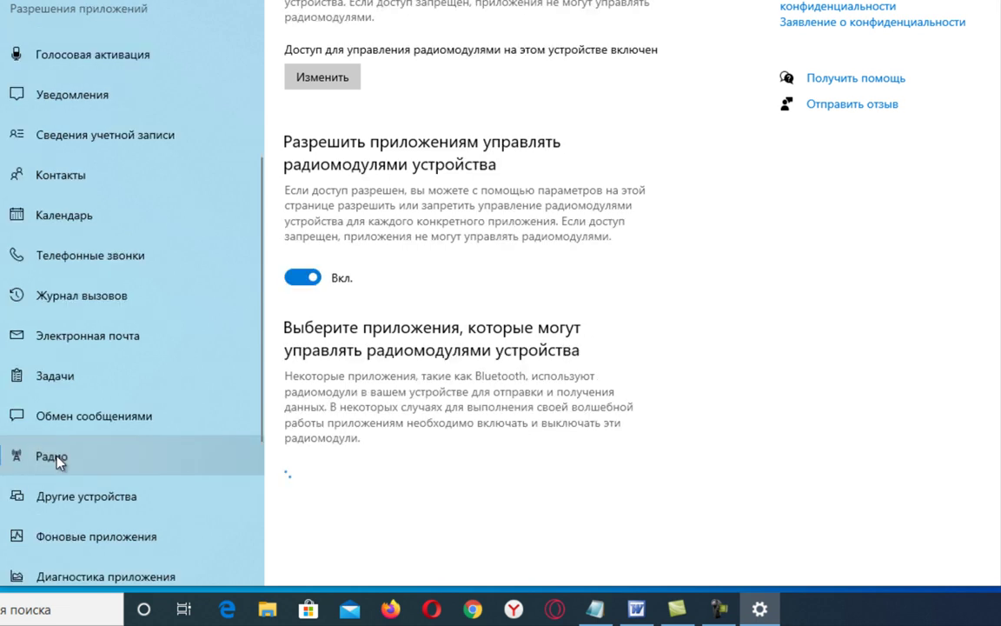
click(312, 278)
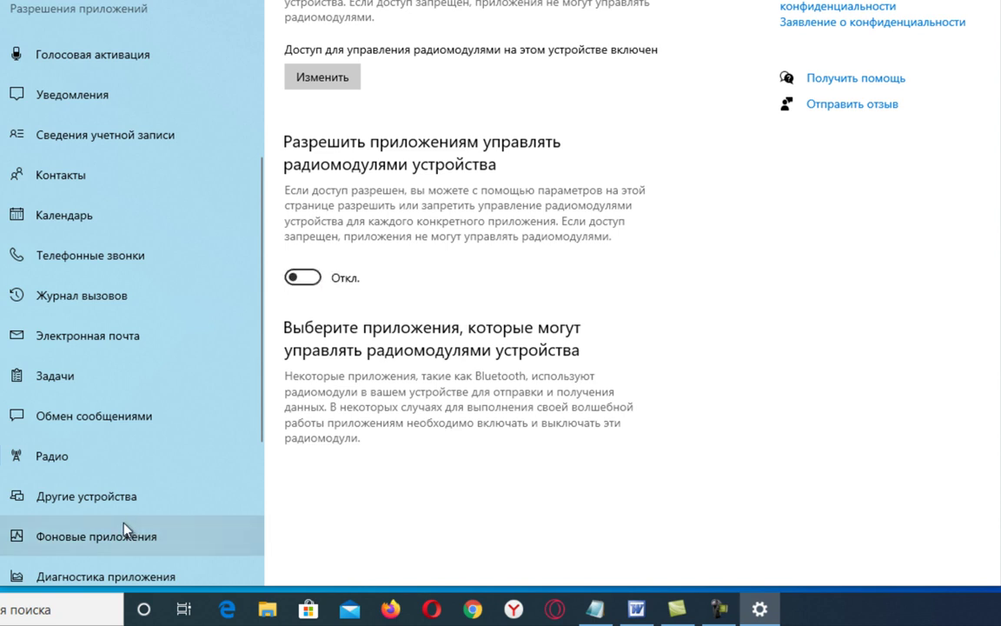
In the background apps settings, turn off Microsoft Edge, Microsoft Solitaire Collection, Microsoft Store and Xbox Game Bar.
click(102, 539)
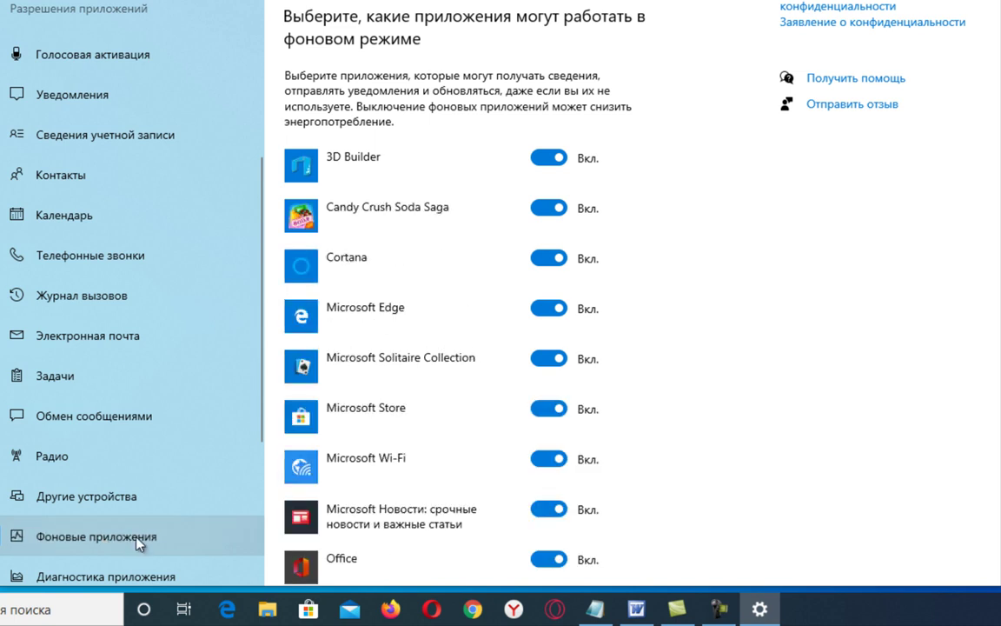
click(559, 313)
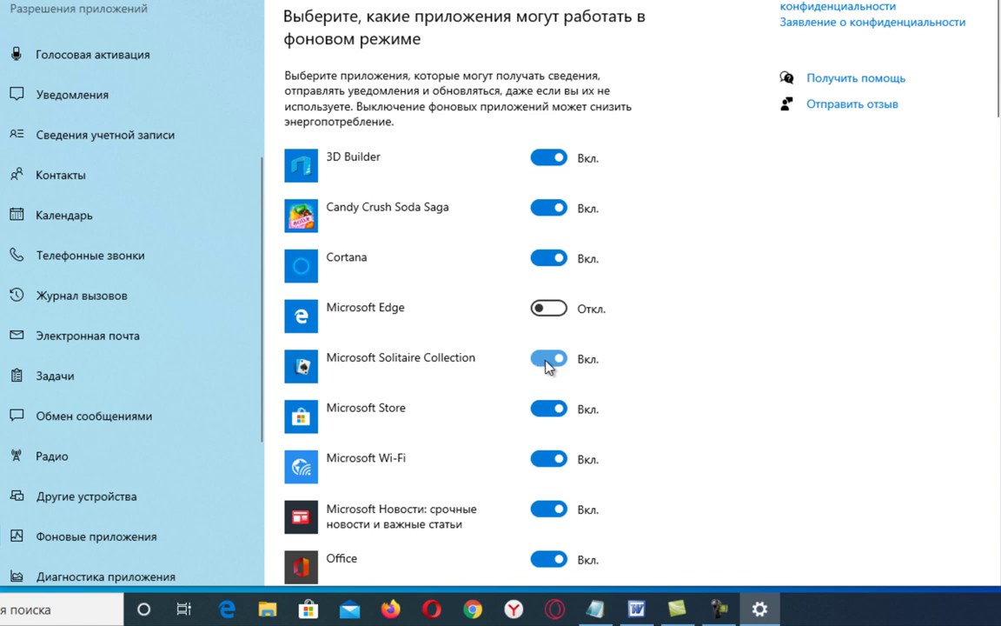
click(542, 362)
click(556, 412)
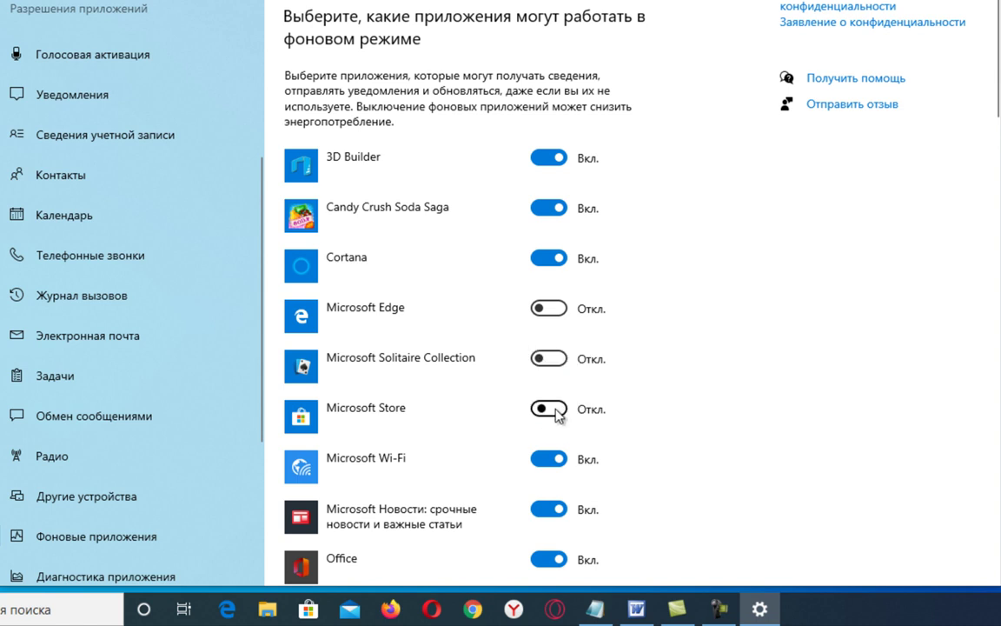
scroll(487, 431, down, 5)
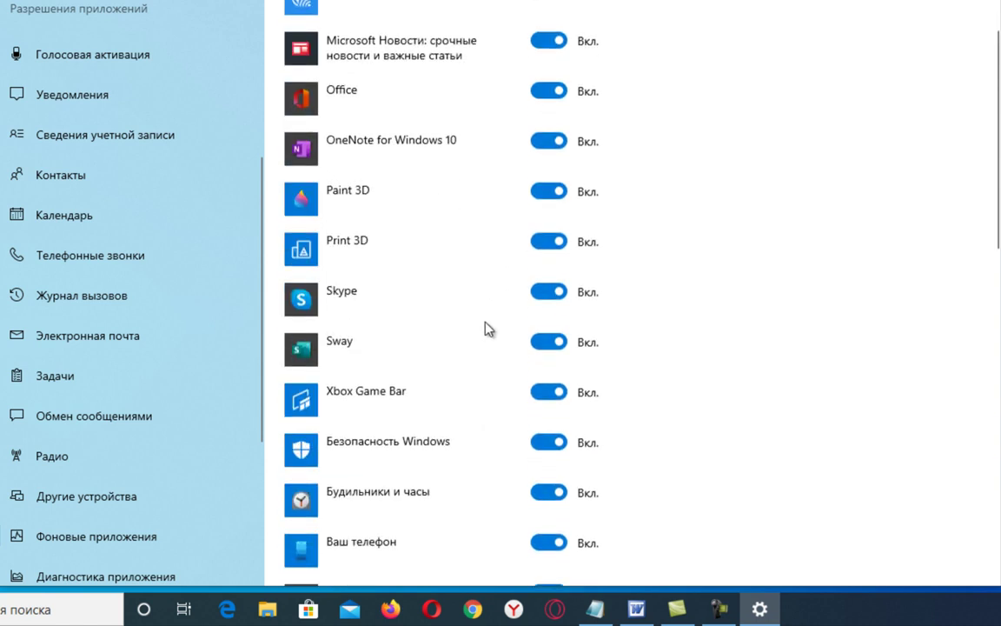
click(551, 395)
Stop Компаньон консоли Xbox, Люди, Спорт and Средство 3D-просмотра from running in the background.
scroll(554, 314, down, 7)
click(554, 314)
click(548, 364)
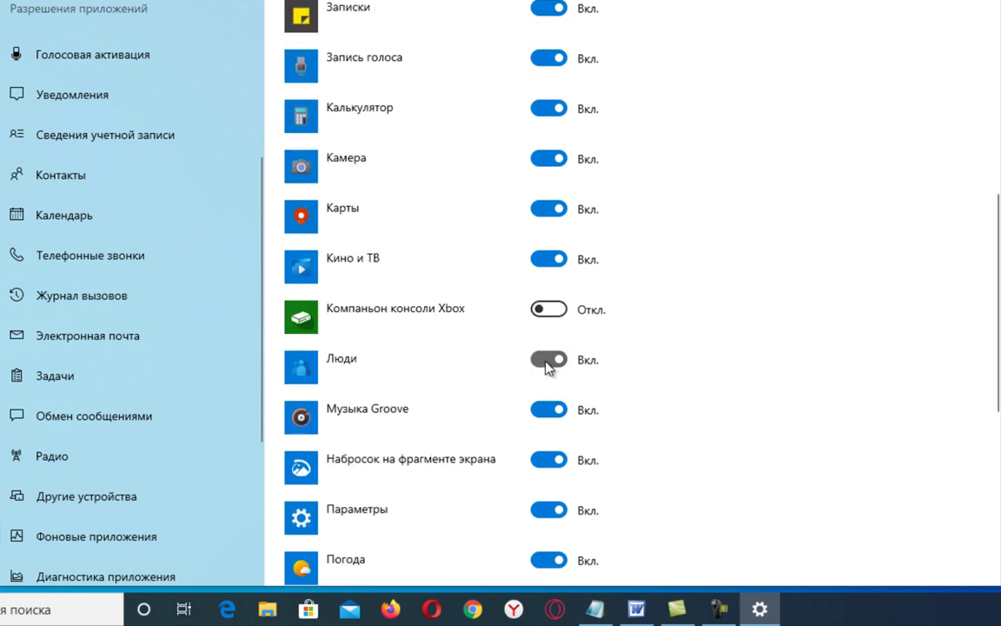
scroll(547, 365, down, 4)
click(548, 410)
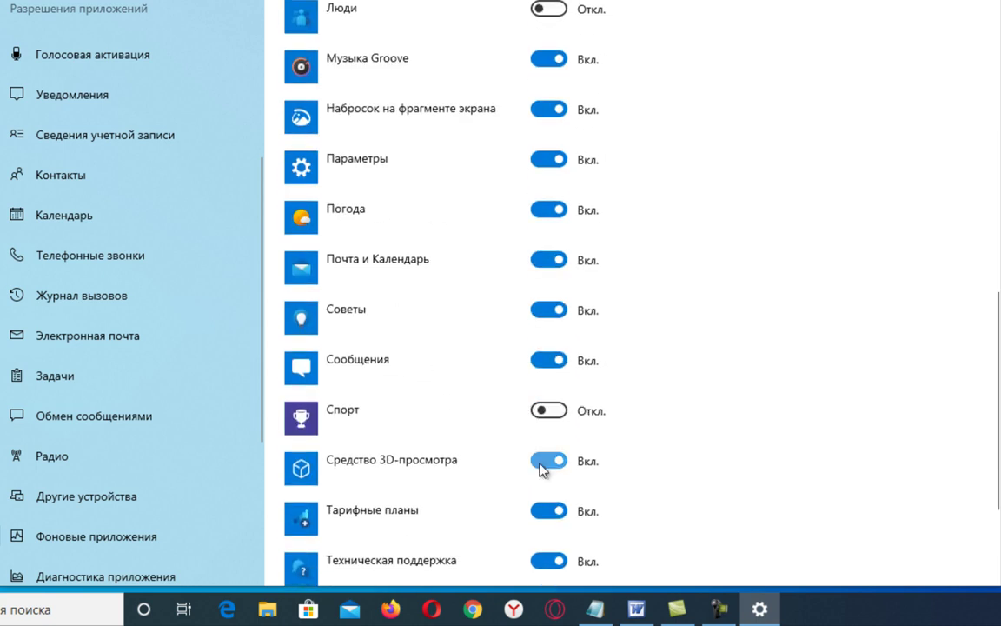
click(551, 461)
Stop Техническая поддержка, Тарифные планы, Финансы and Фотографии (Майкрософт) from running in the background.
scroll(539, 465, down, 3)
click(548, 338)
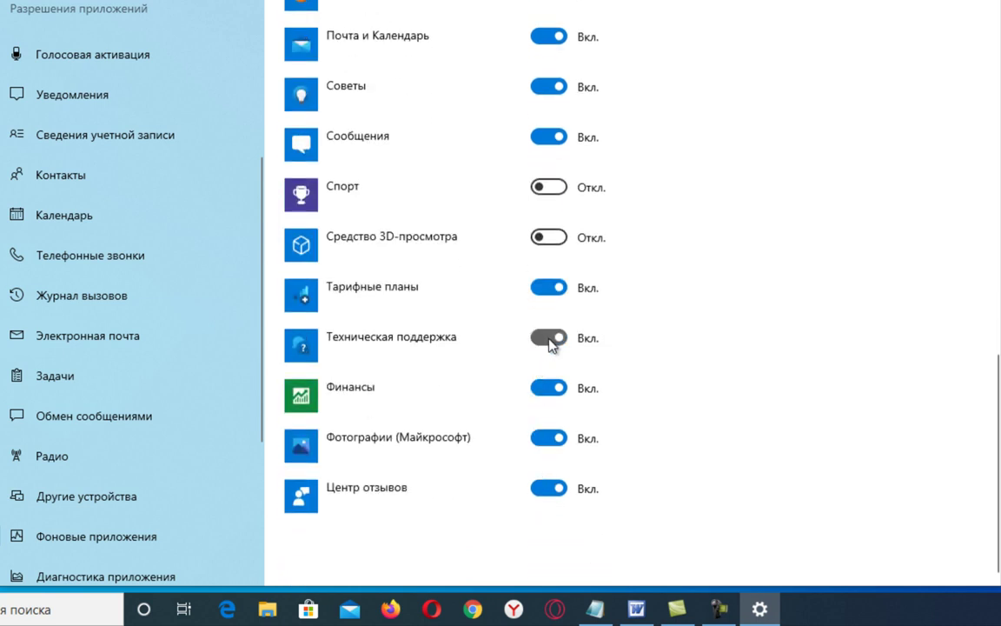
click(548, 287)
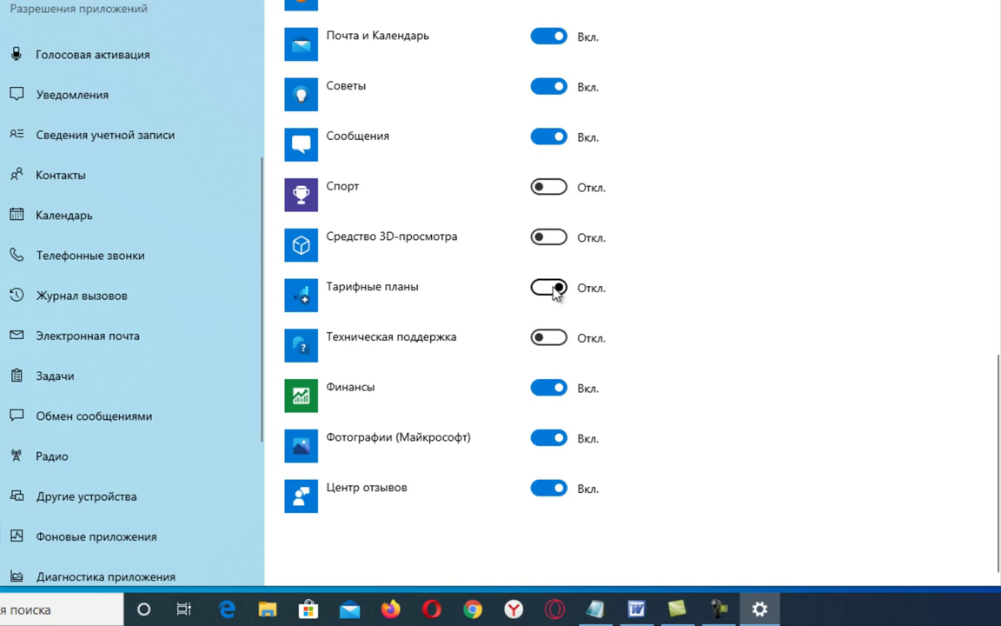
click(547, 388)
click(547, 438)
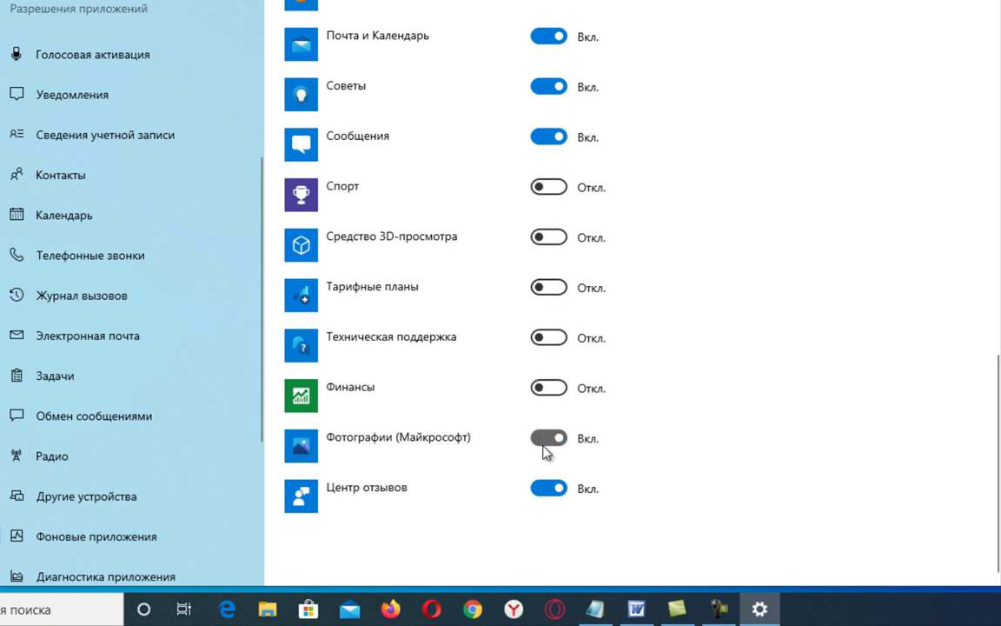
Stop Центр отзывов, Советы and Погода from running in the background.
click(546, 489)
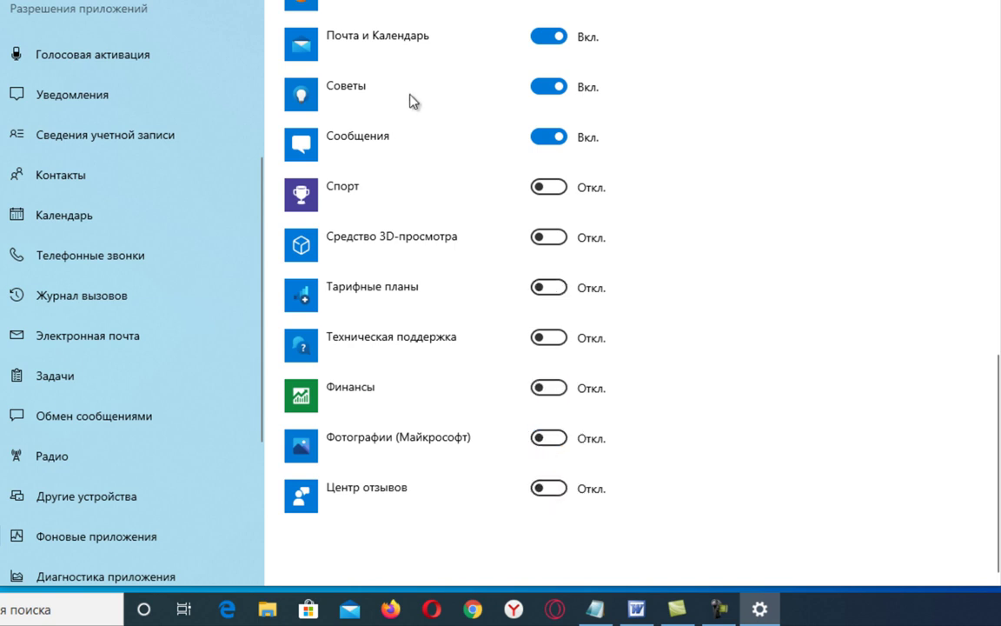
click(548, 86)
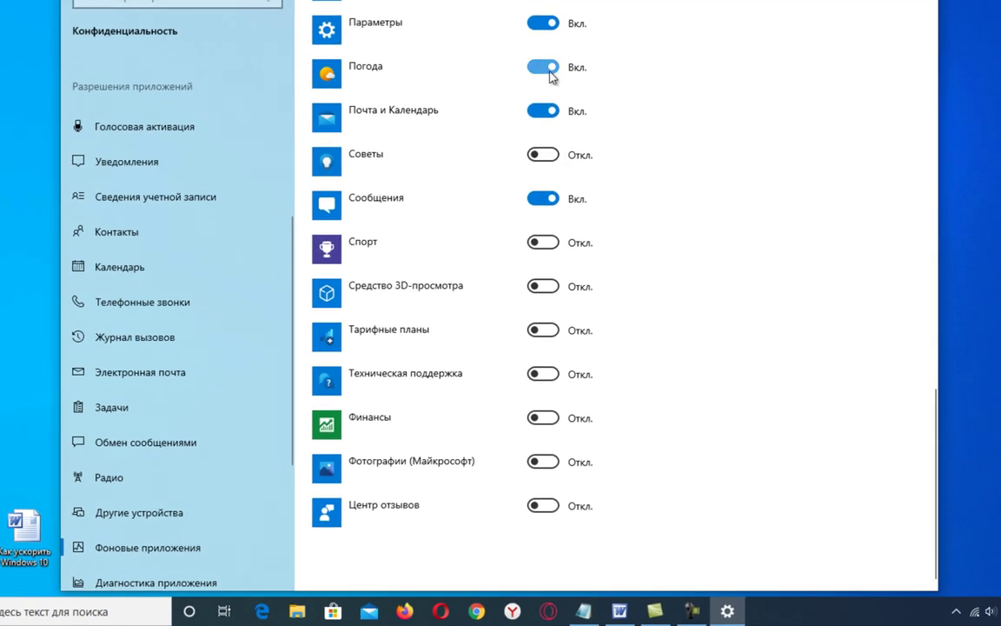
click(549, 70)
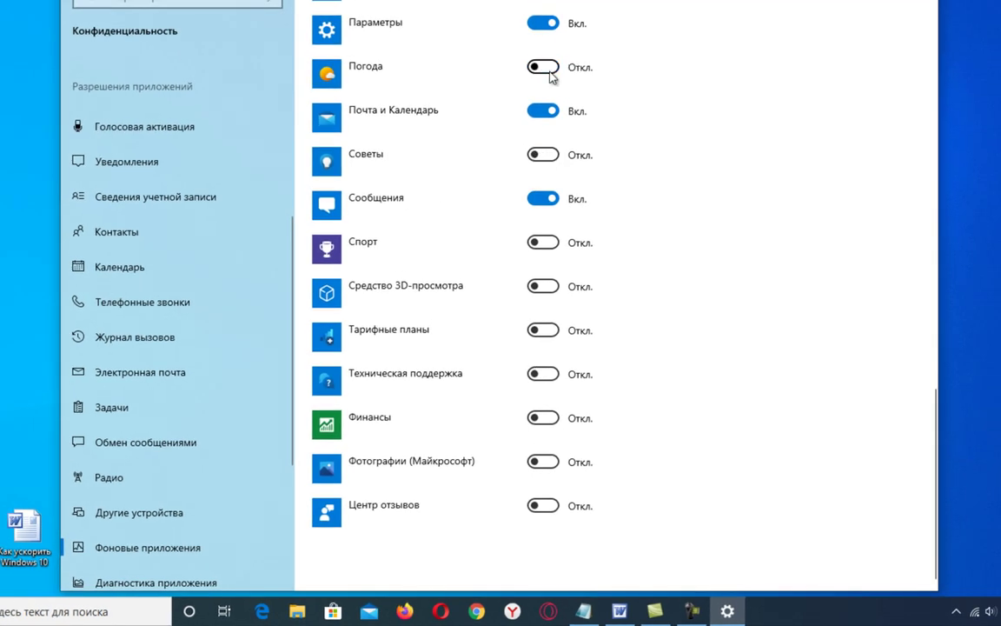
scroll(215, 265, down, 3)
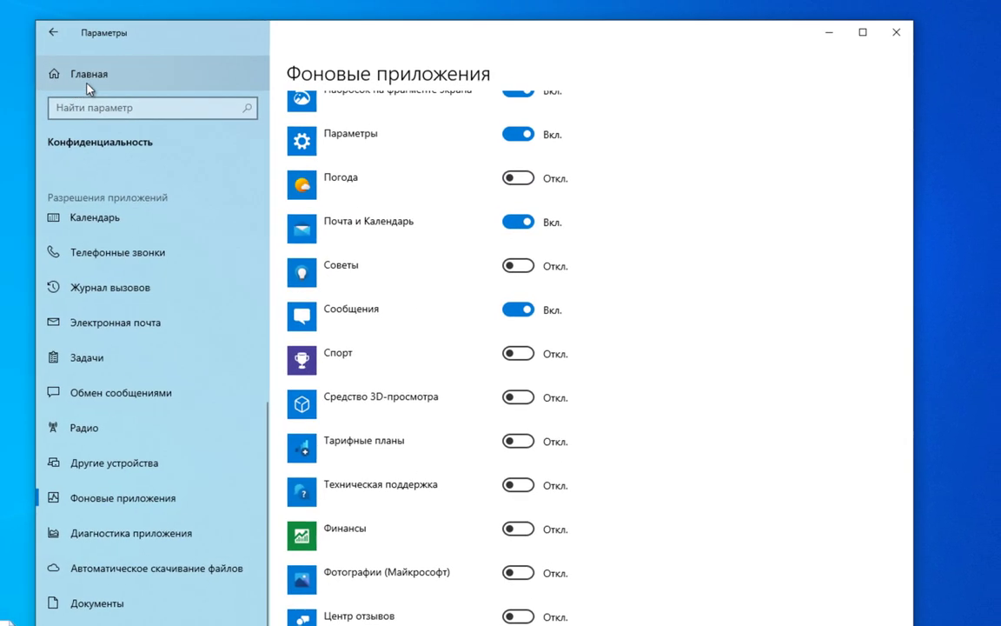
In the system's Уведомления и действия settings, disable all six notification options, from lock screen notifications to tips and recommendations.
click(86, 78)
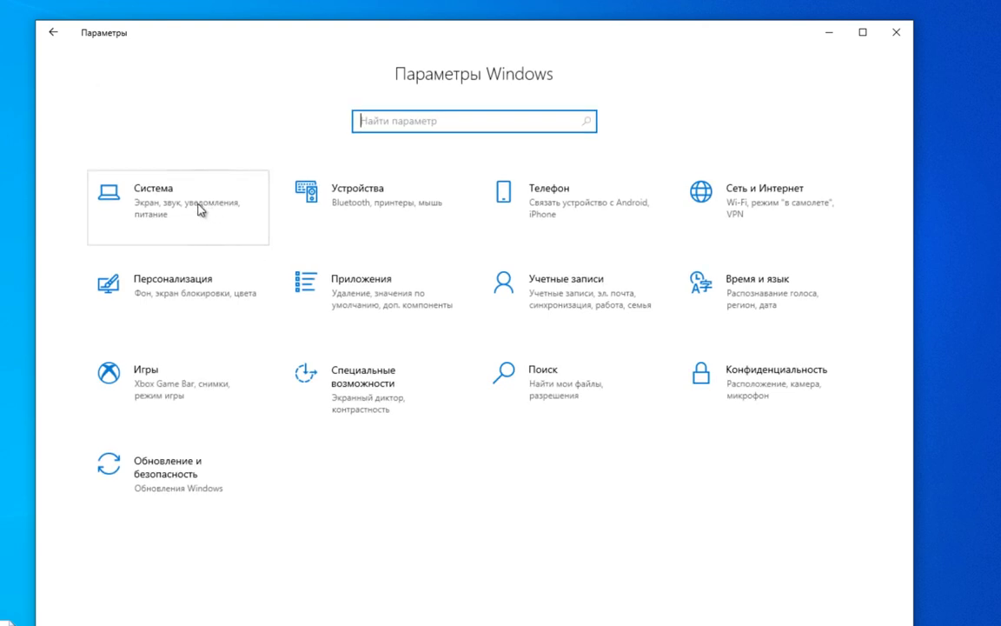
click(168, 207)
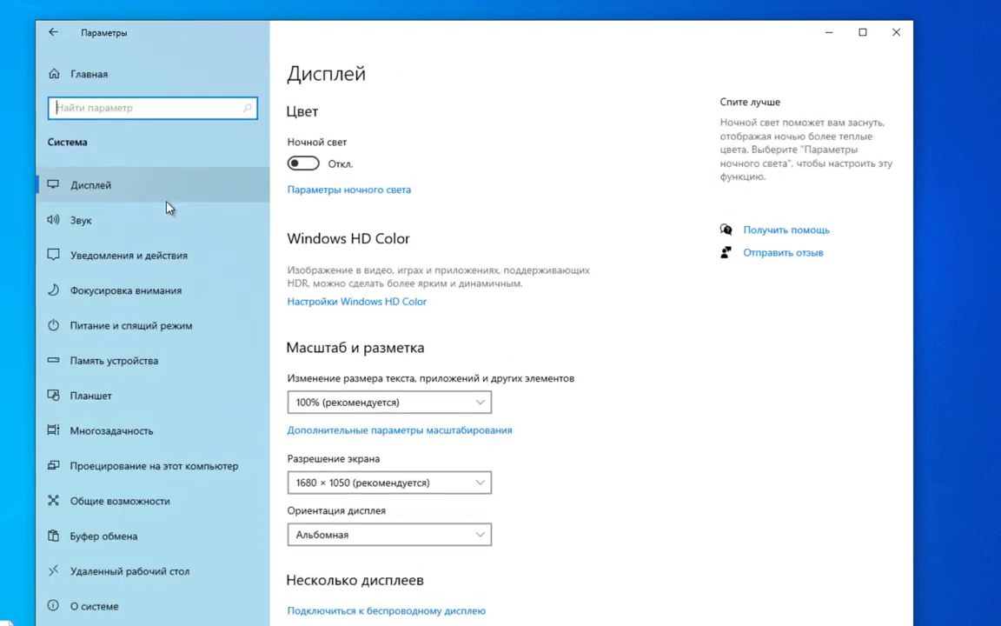
click(138, 257)
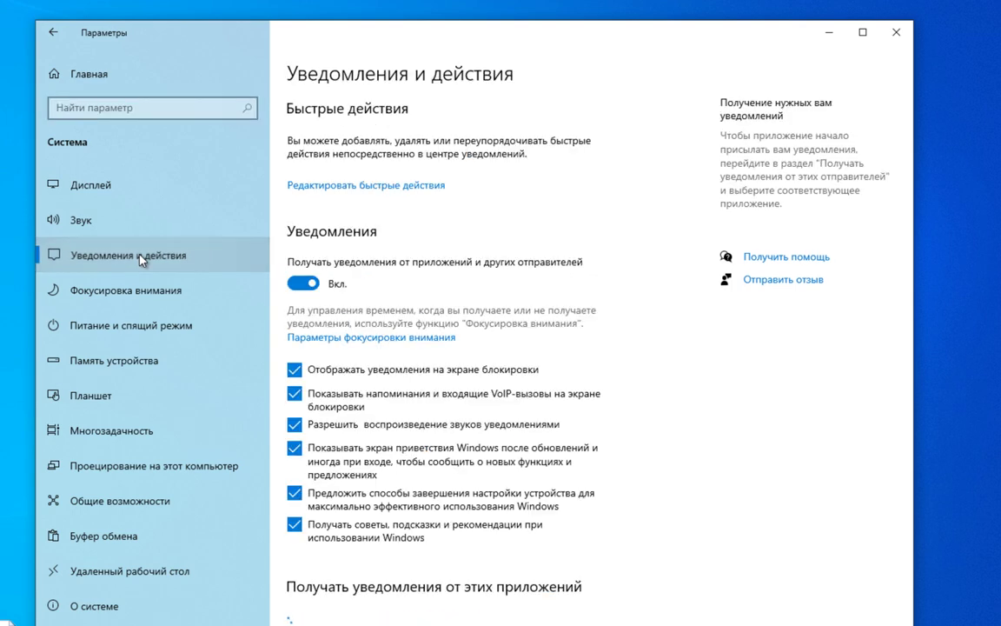
click(295, 371)
click(295, 393)
click(294, 424)
click(295, 448)
click(295, 492)
click(294, 524)
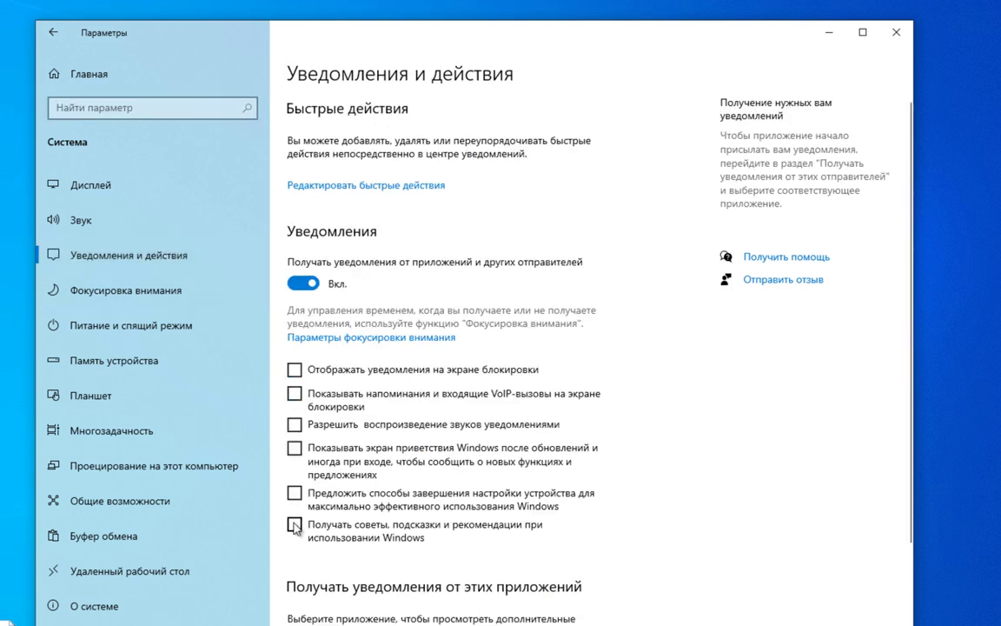
Turn off notifications from Microsoft Office Word and the «Уведомление о переключении...» sender.
scroll(521, 565, down, 3)
click(521, 587)
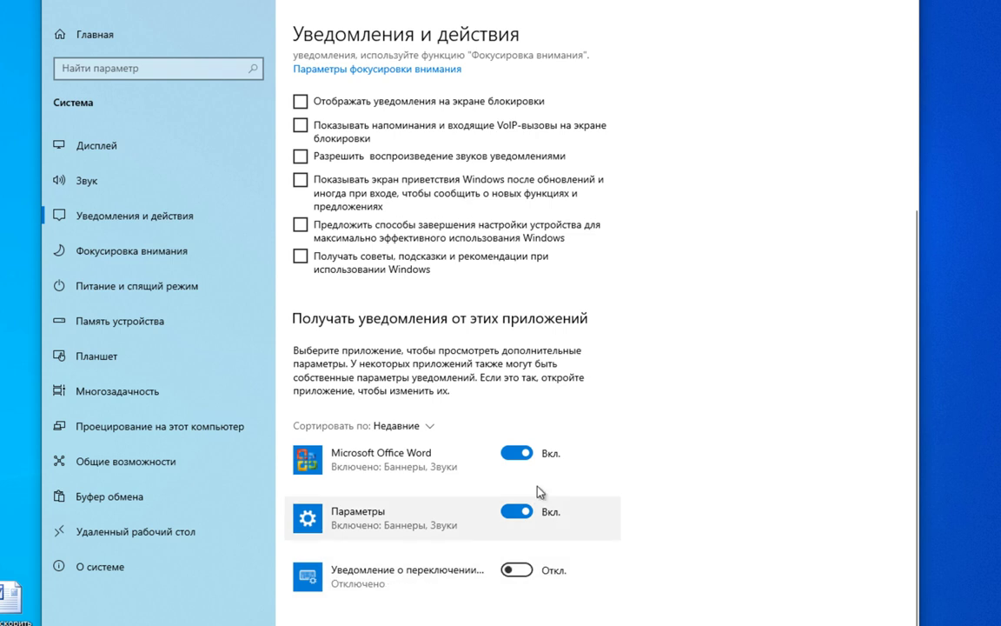
click(516, 471)
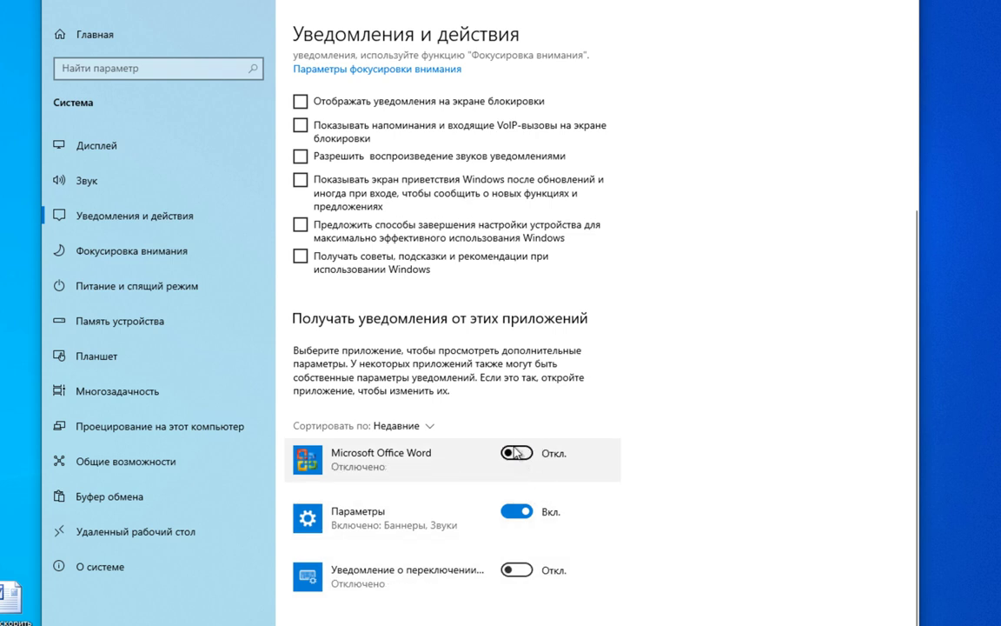
Set the tablet sign-in mode to «Всегда использовать режим планшета», turn off the additional tablet options and close the settings.
click(108, 356)
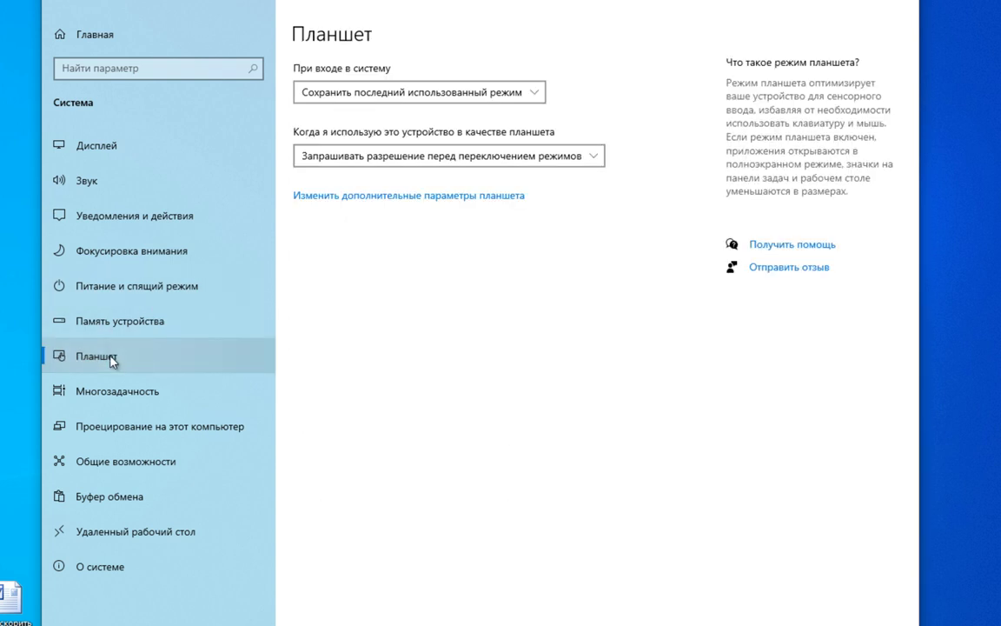
click(443, 197)
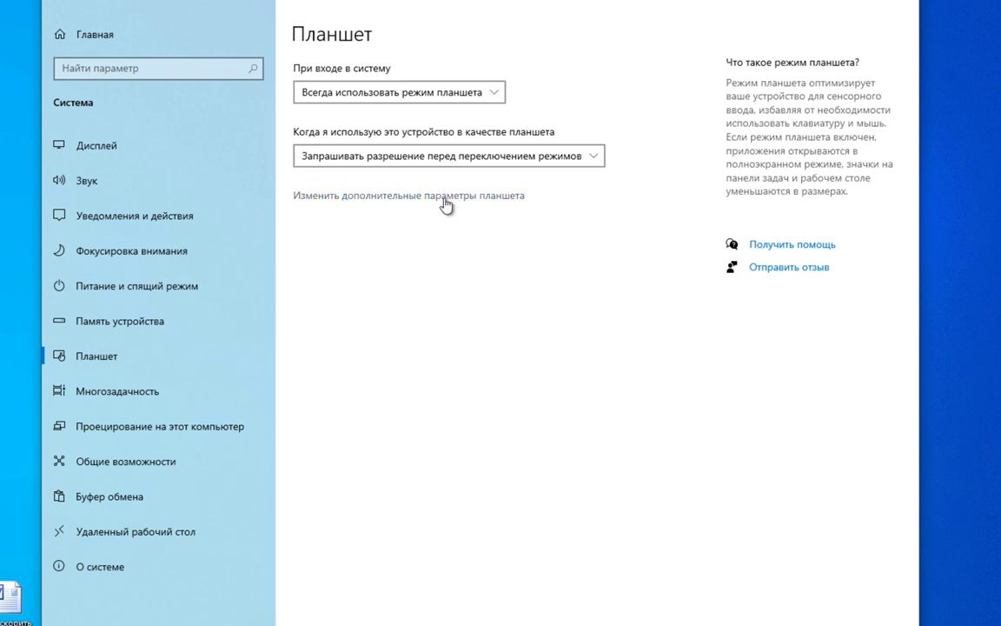
click(71, 198)
click(80, 354)
click(75, 401)
click(76, 462)
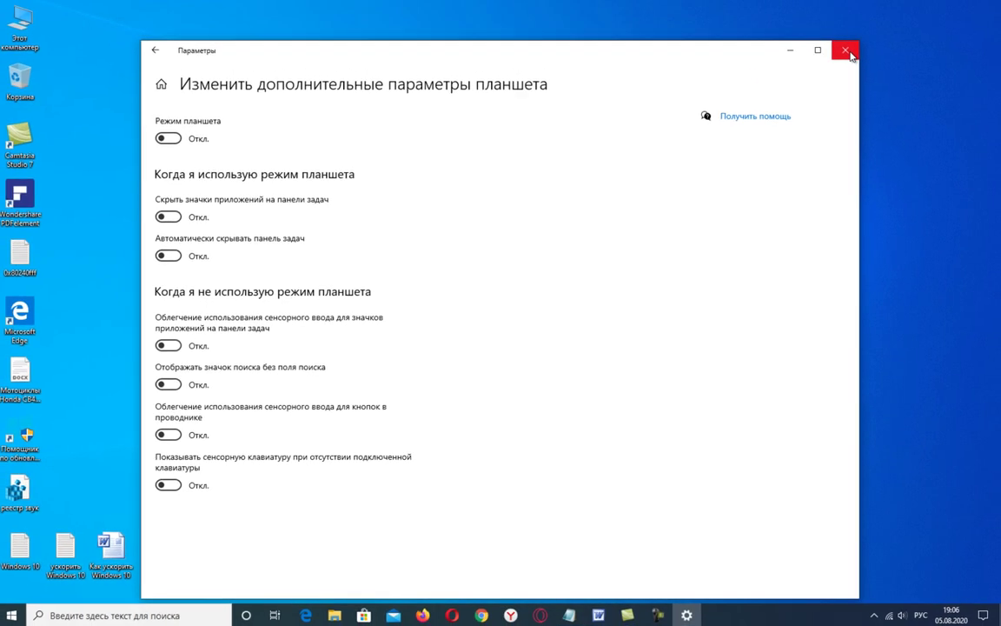
click(849, 49)
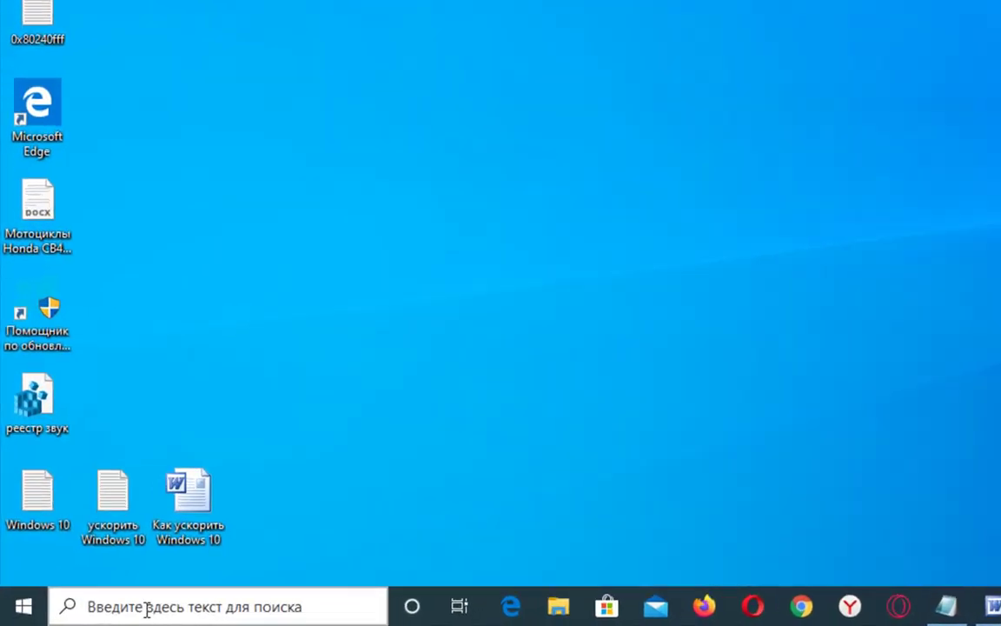
Search Windows for %temp% and open the matching temporary files folder.
click(86, 613)
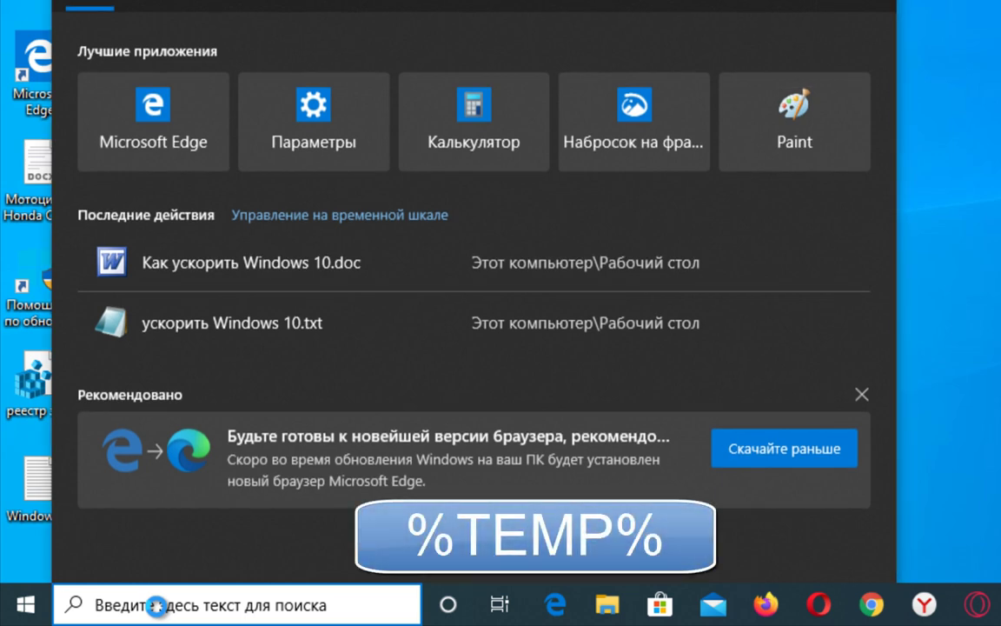
text(5)
key(BackSpace)
text(%temp%)
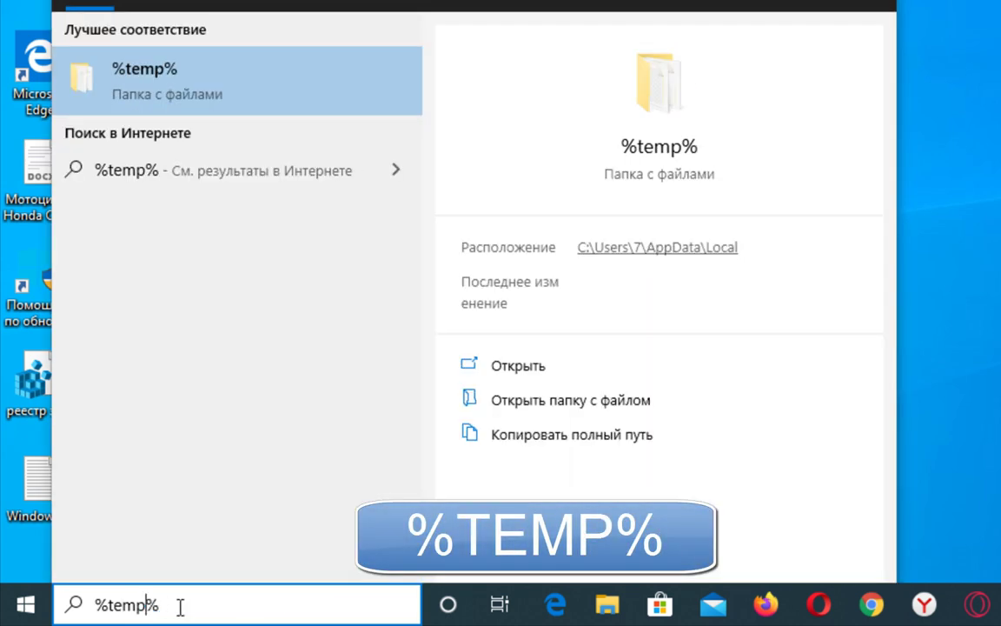
click(255, 95)
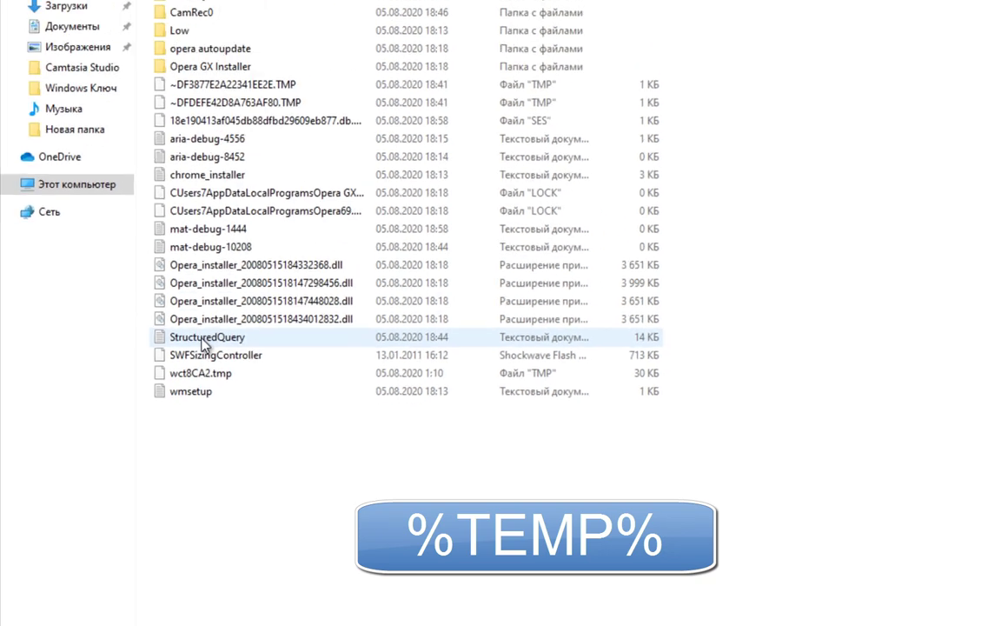
Delete all files and folders in the user's Temp folder, skipping every item that is in use.
drag(246, 445, 228, 96)
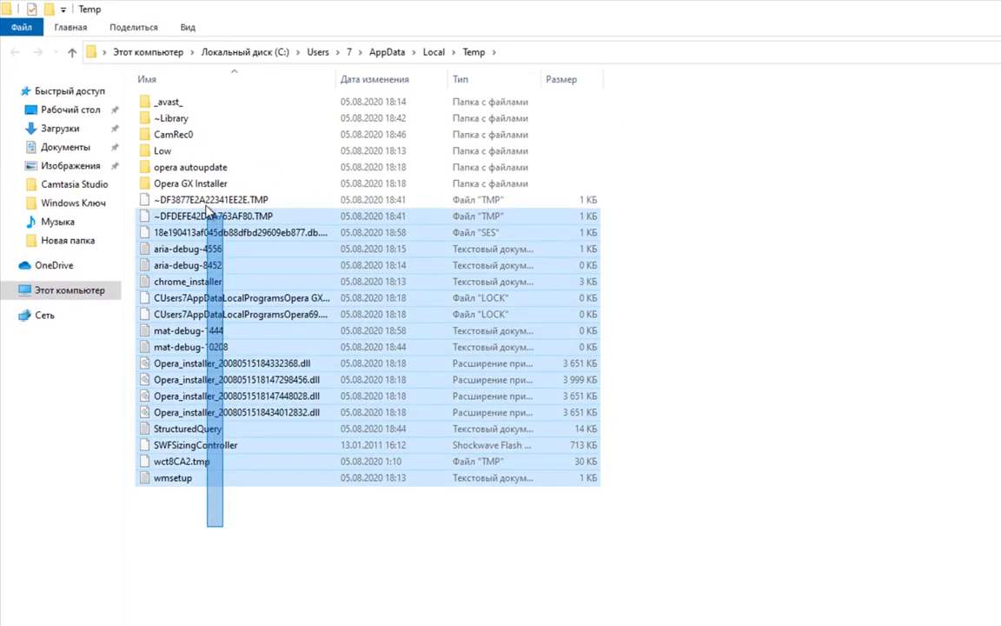
drag(209, 209, 167, 89)
right_click(212, 347)
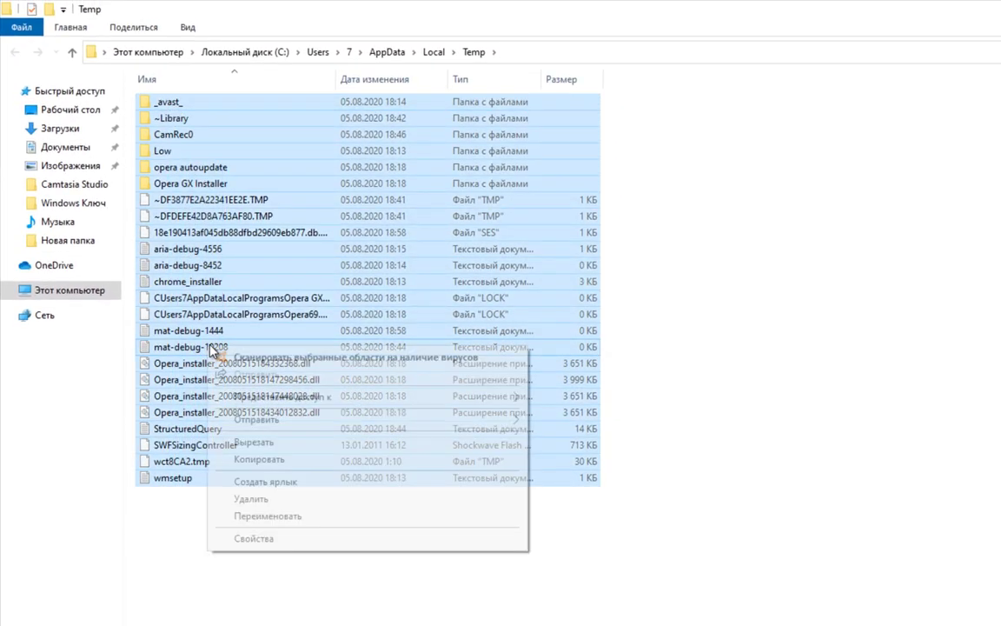
click(252, 498)
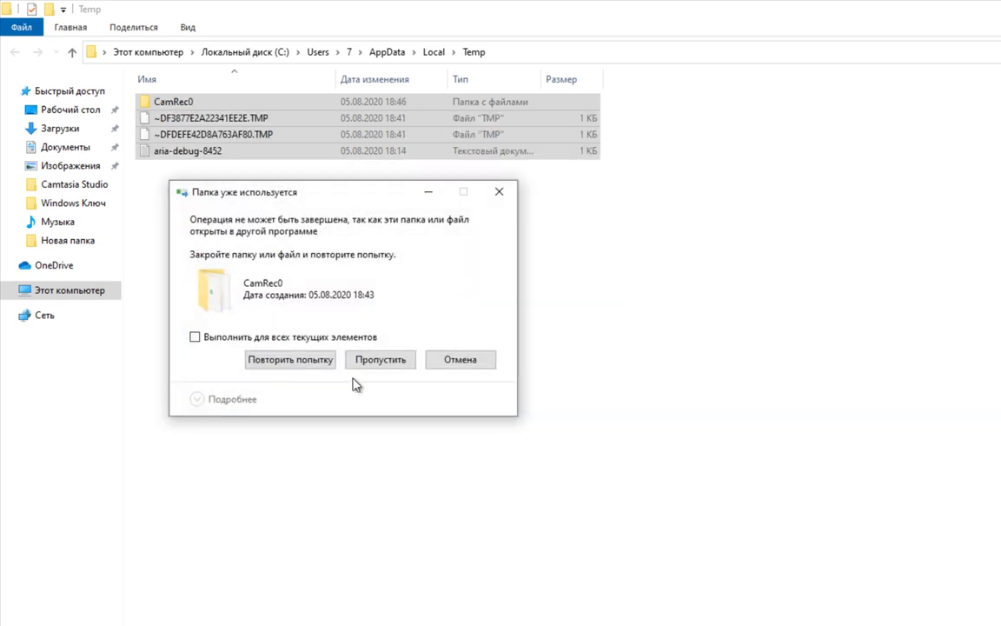
click(285, 362)
click(290, 339)
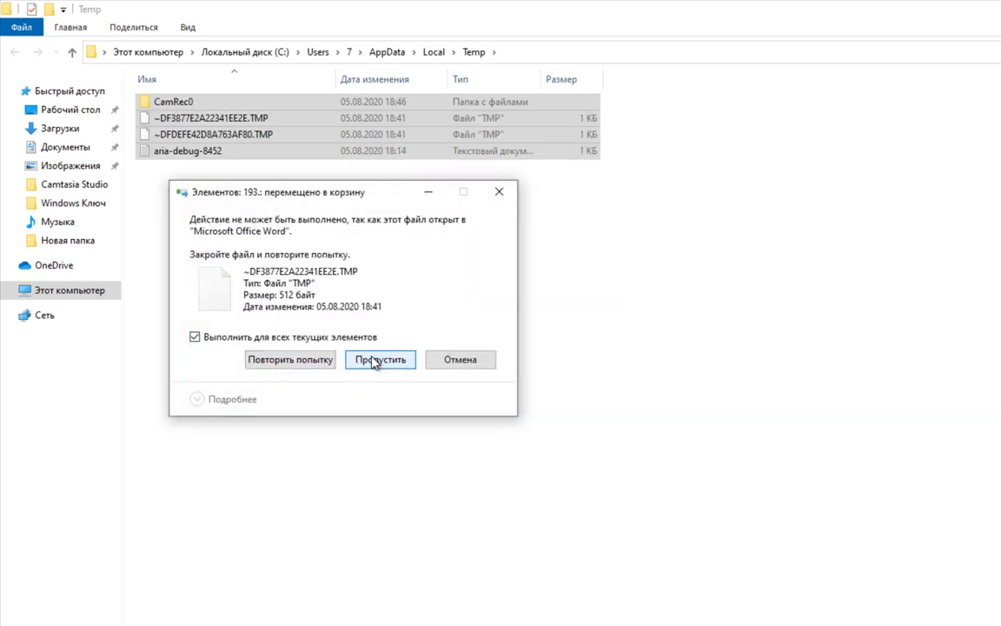
click(375, 360)
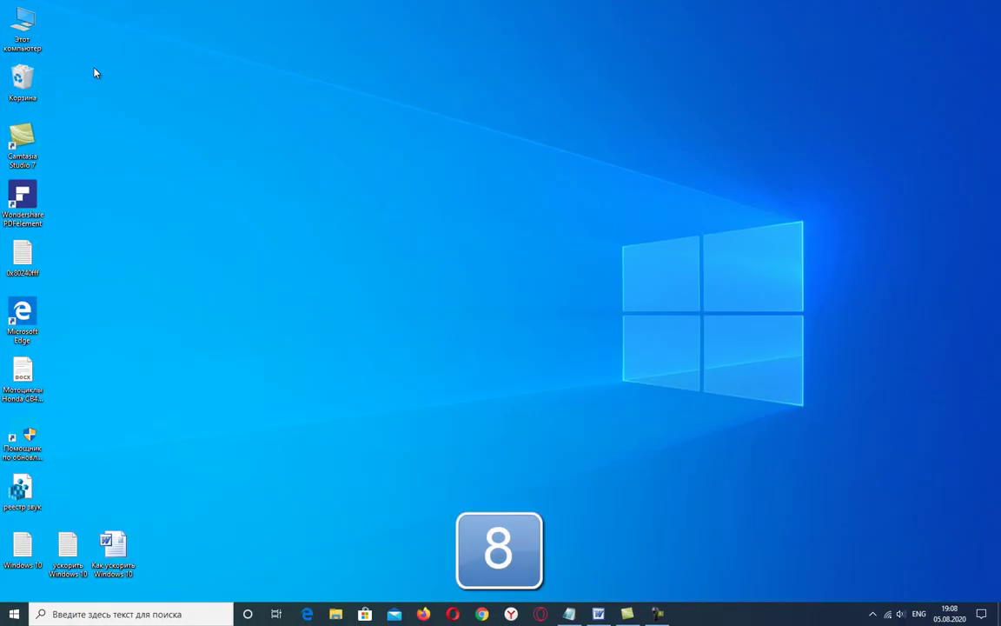
Open the Temp folder inside C:\Windows from Этот компьютер, granting access to it.
double_click(22, 26)
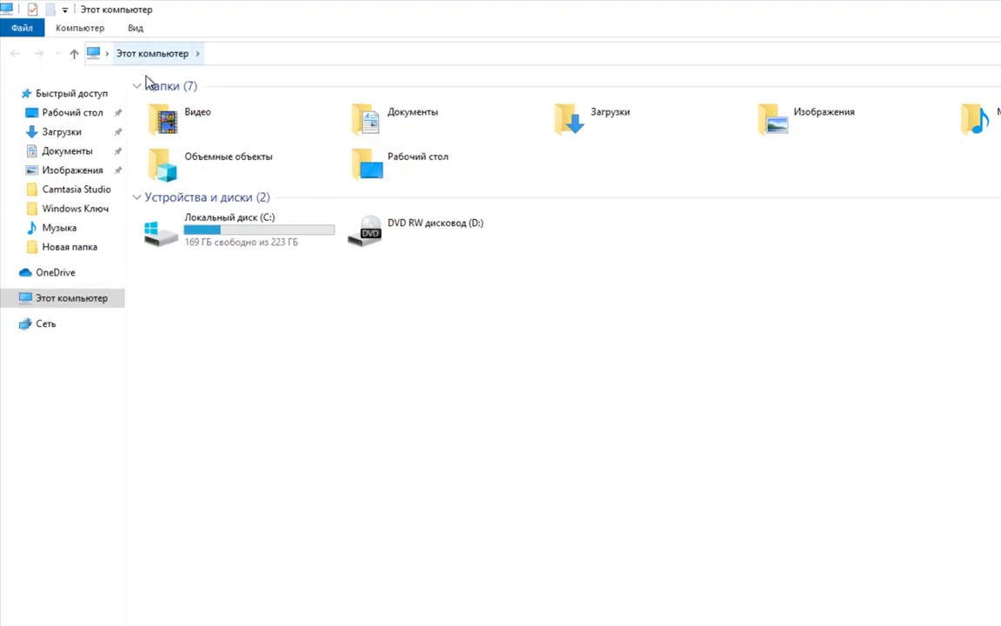
double_click(250, 238)
double_click(184, 156)
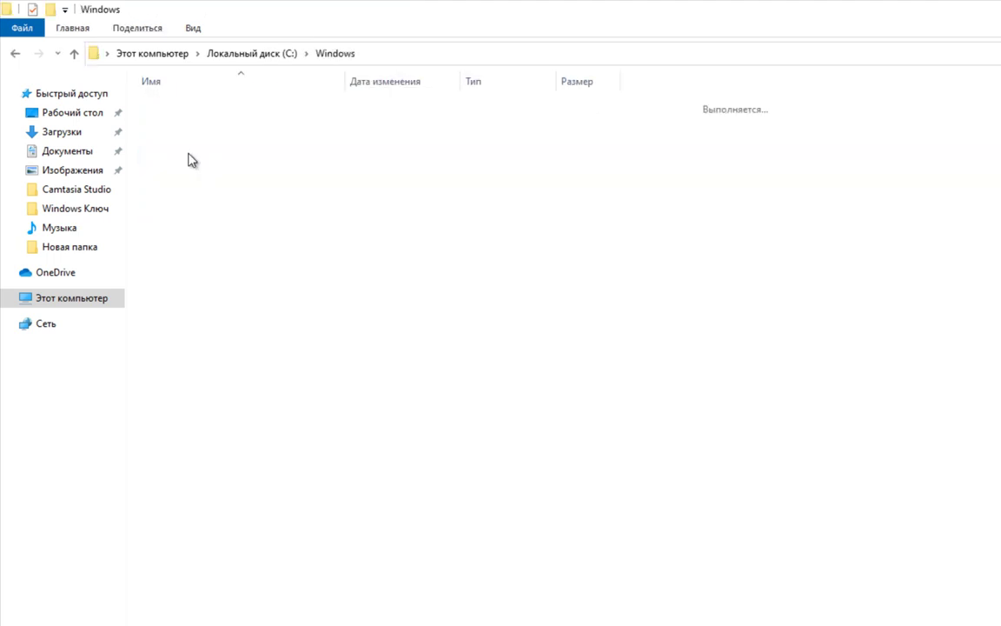
scroll(244, 376, down, 7)
scroll(248, 529, down, 5)
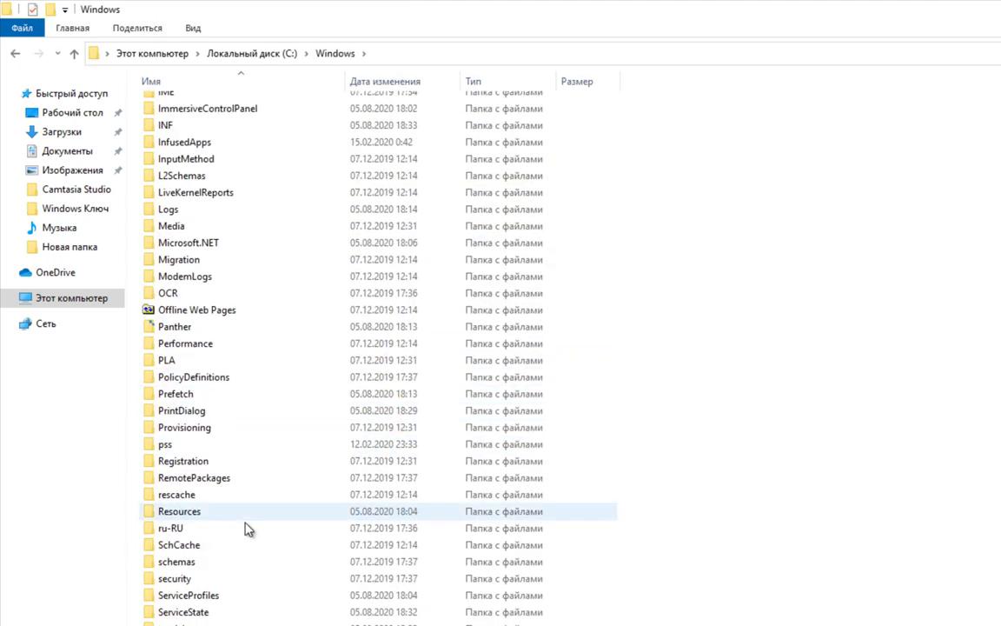
double_click(168, 490)
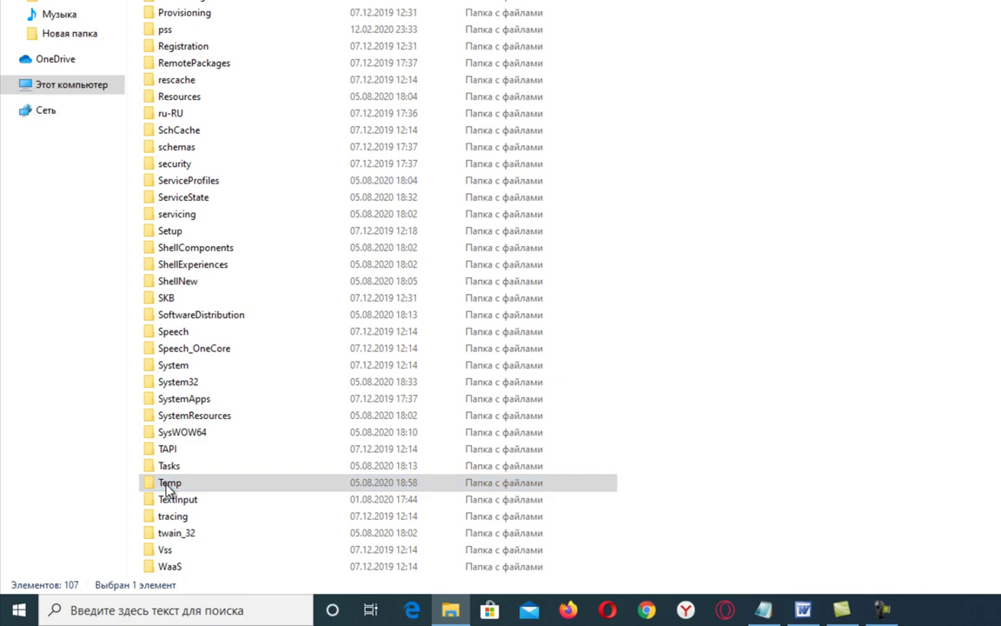
click(686, 221)
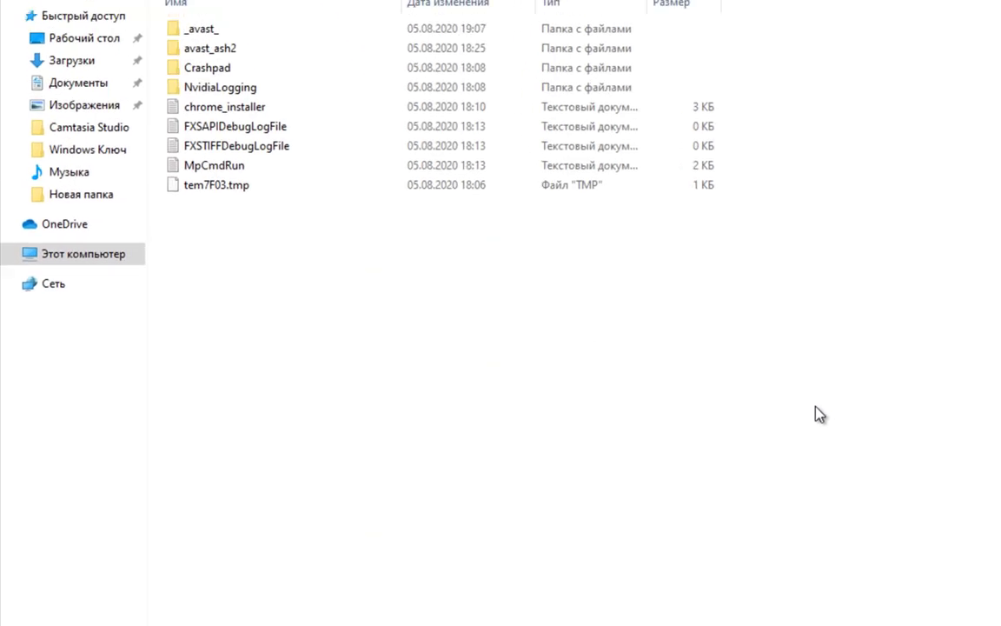
Delete all files and folders in C:\Windows\Temp and close the folder window.
drag(328, 446, 218, 140)
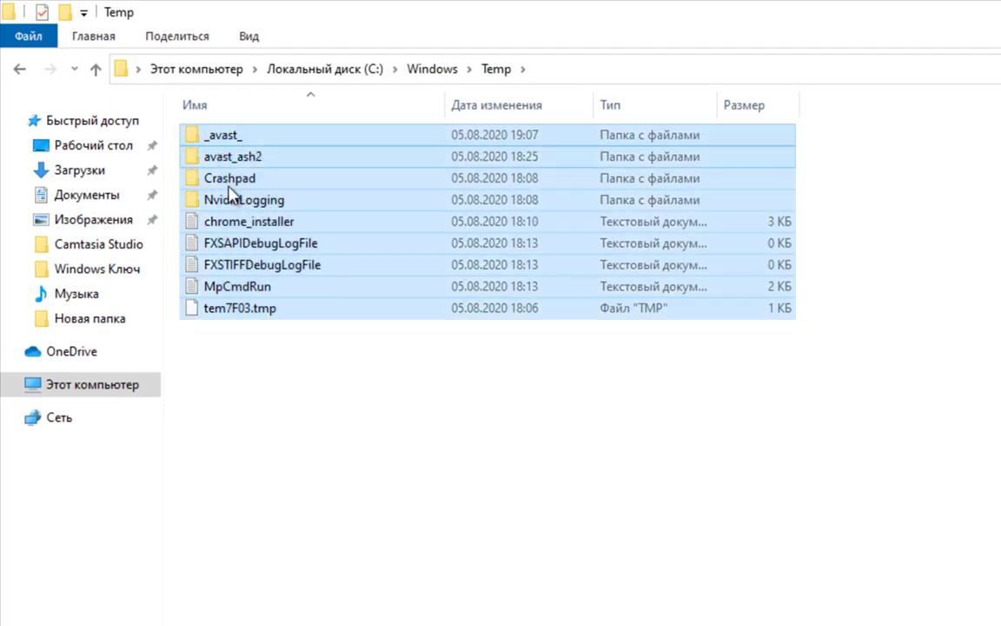
right_click(237, 230)
click(295, 403)
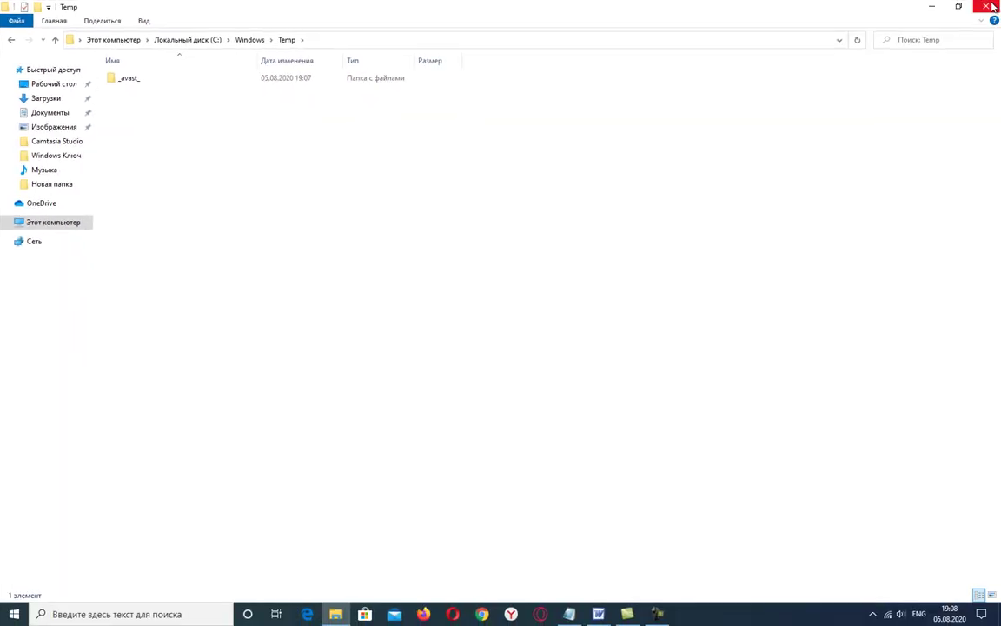
click(992, 7)
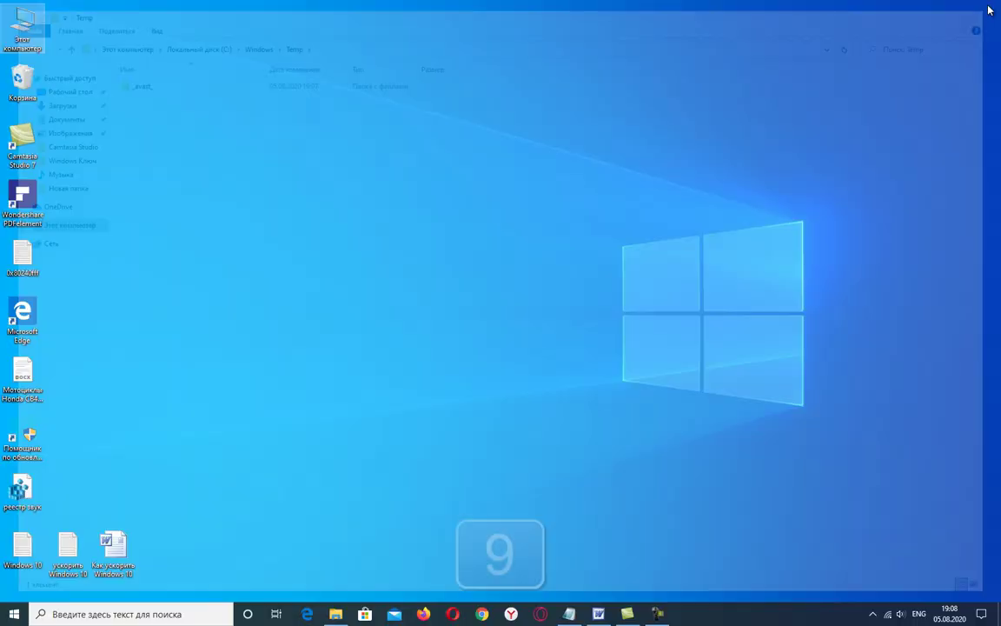
Search Windows for «очистка» and launch Очистка диска for drive C:.
click(97, 614)
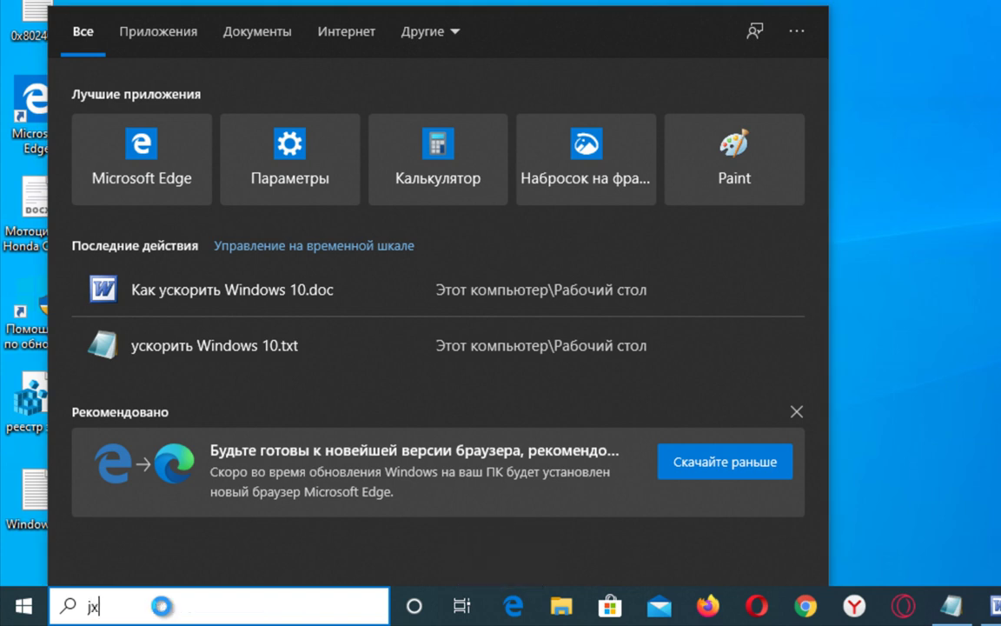
text(jxbcn)
key(ctrl+a)
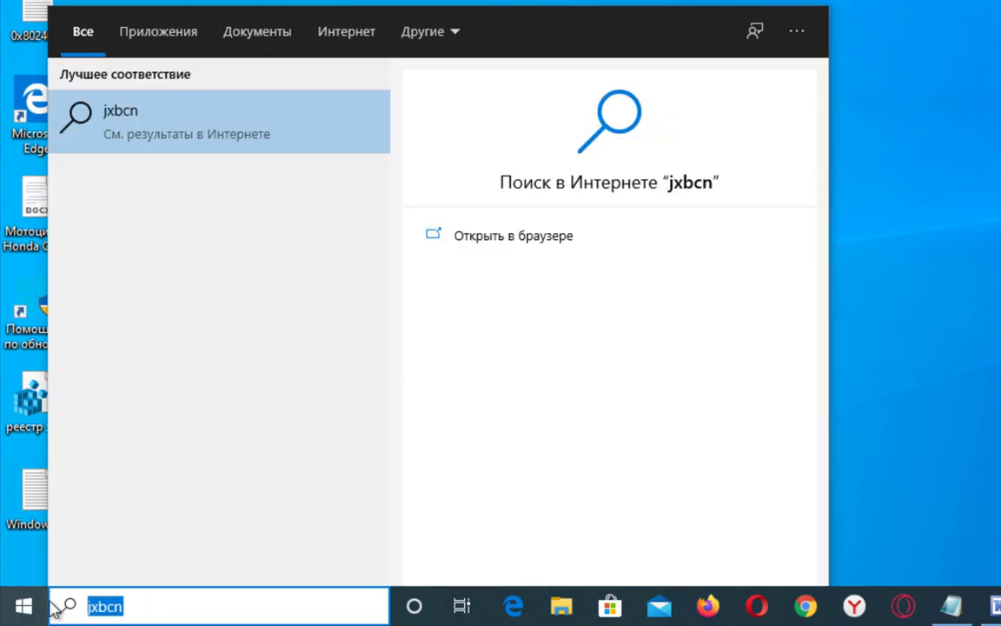
text(очистка)
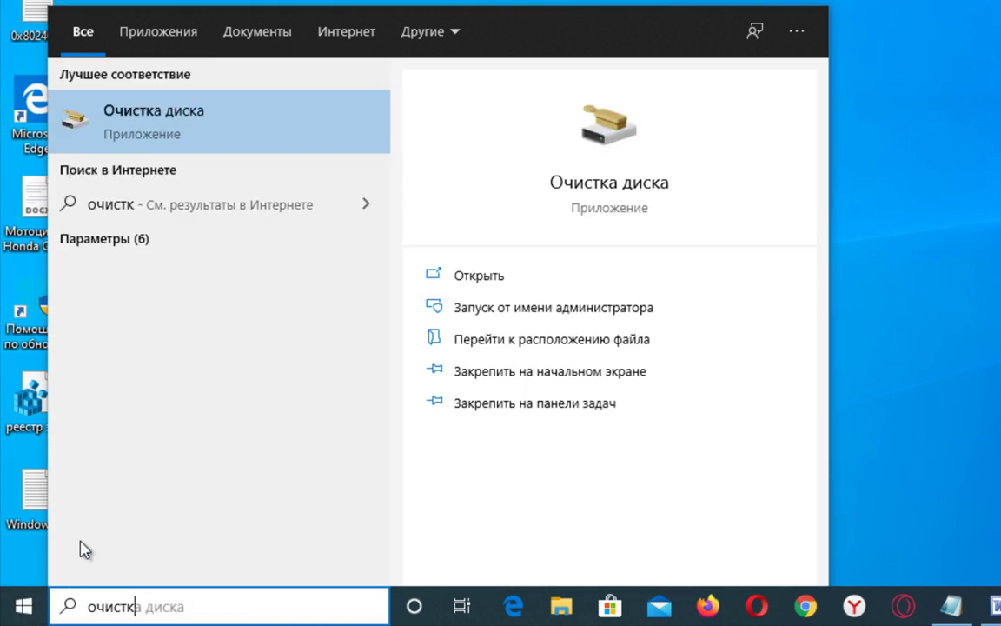
click(182, 121)
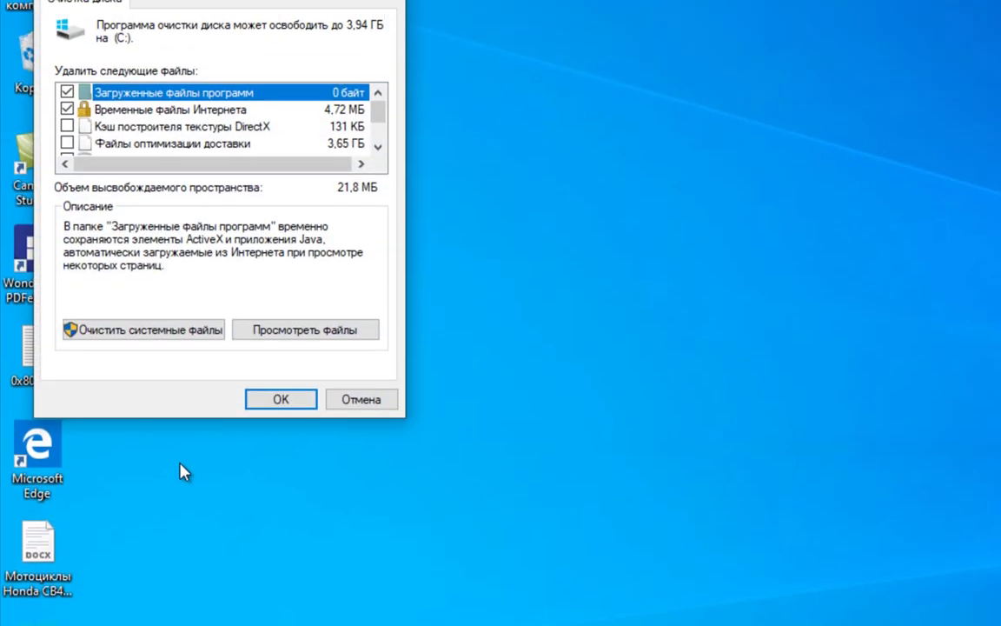
Add Временные файлы to the items selected for cleanup on drive C: and permanently delete the selected files.
drag(381, 185, 381, 201)
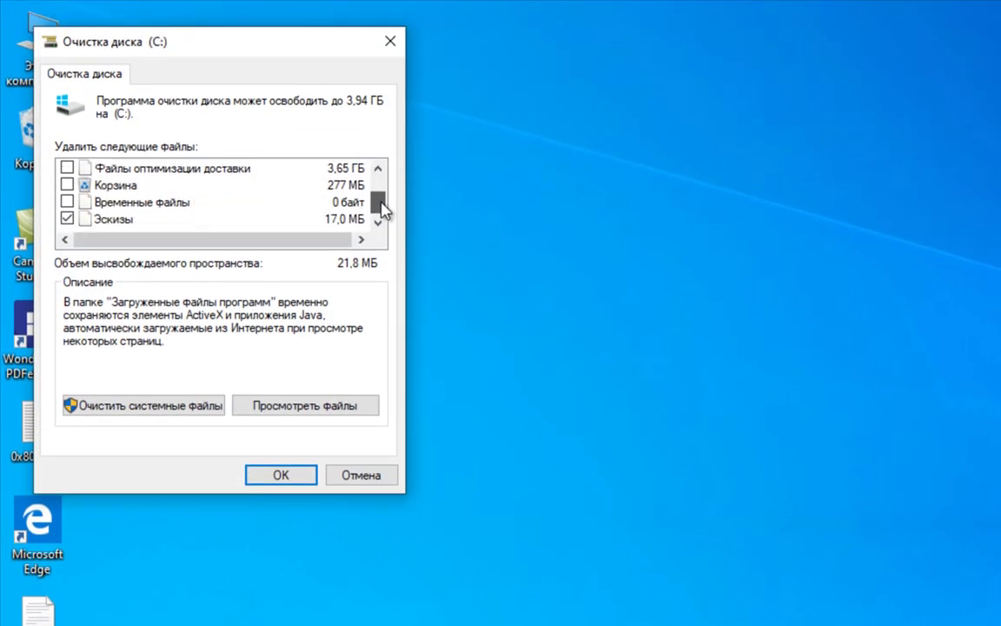
click(274, 480)
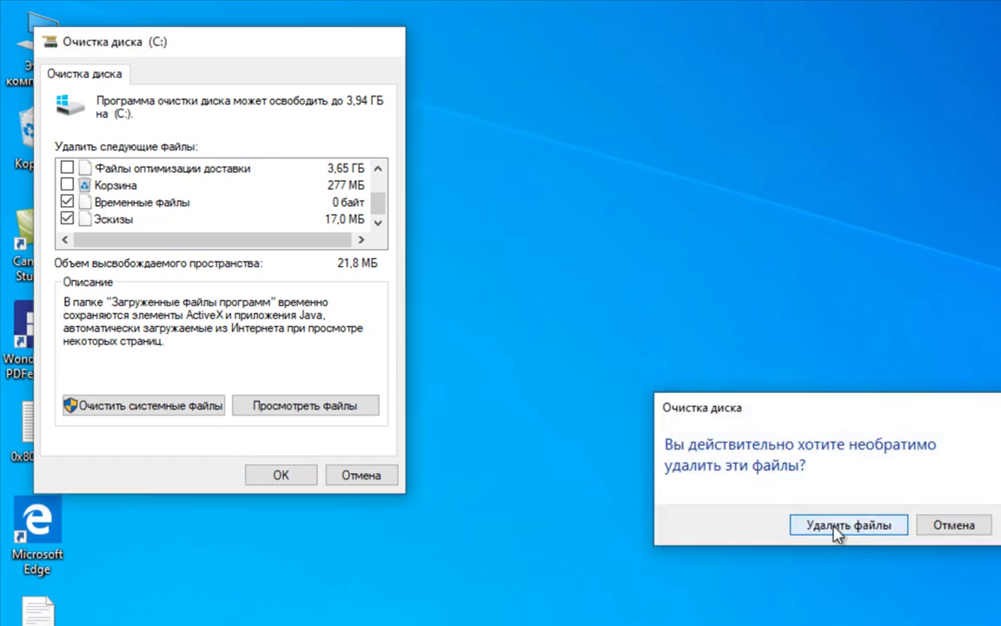
click(836, 527)
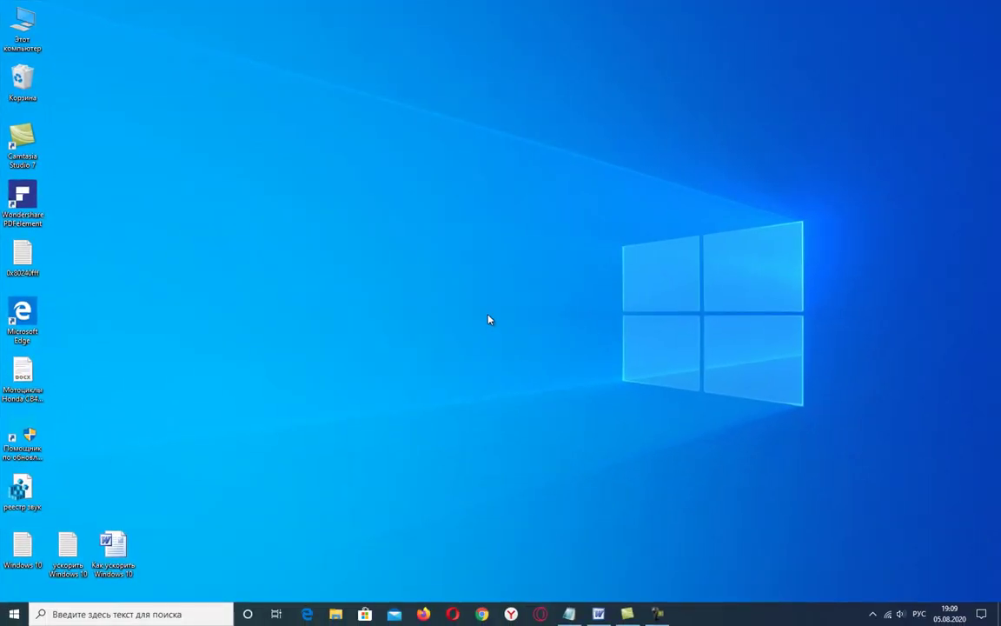
Search Windows for «параметры хранилища», turn on the automatic storage control under Память устройства, and close the settings.
key(alt+shift)
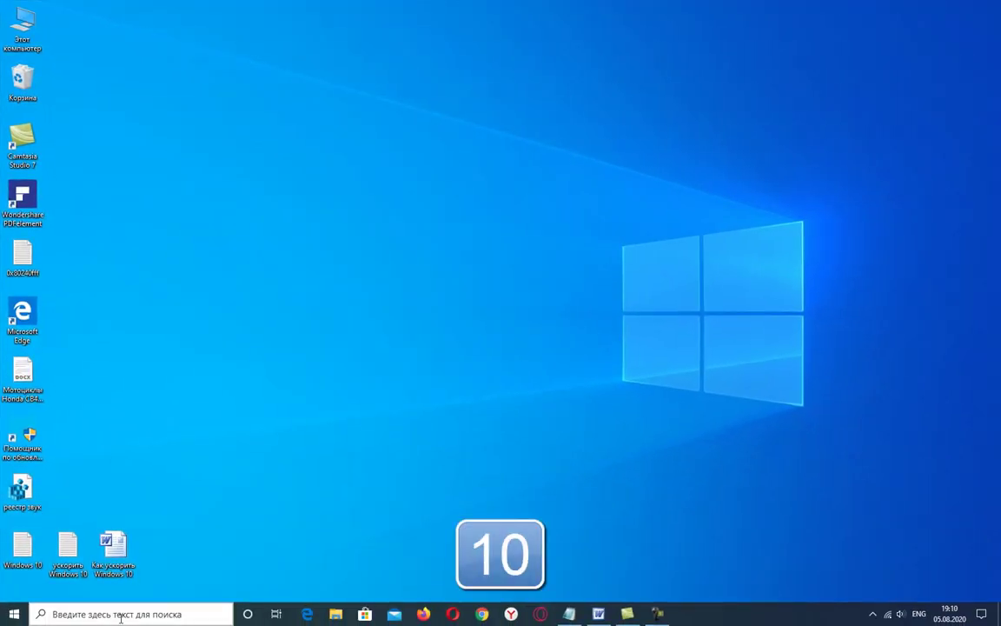
click(122, 615)
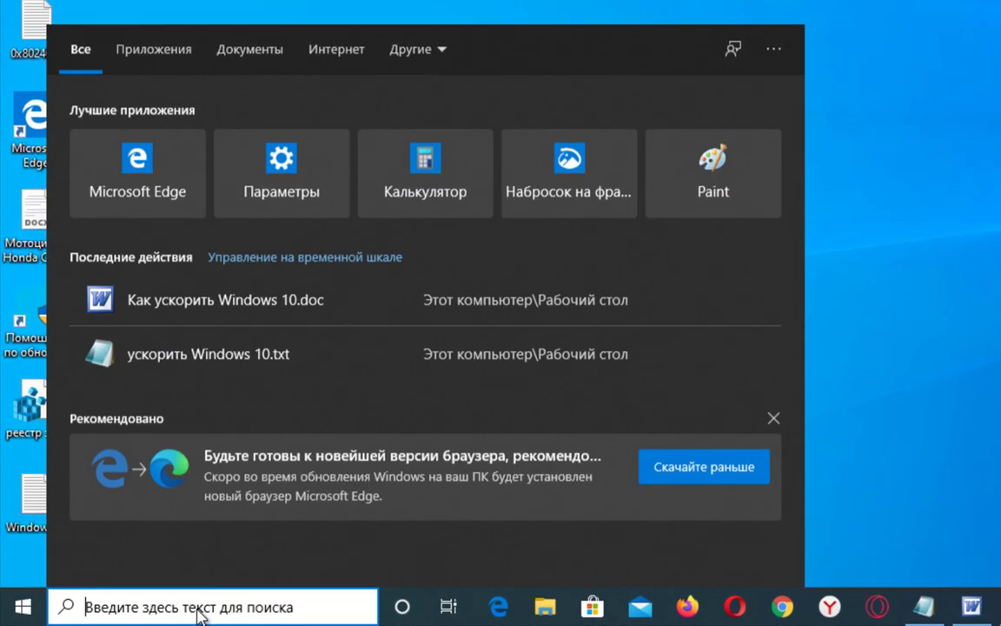
text(gfhfvtnhs)
key(ctrl+a)
text(пар)
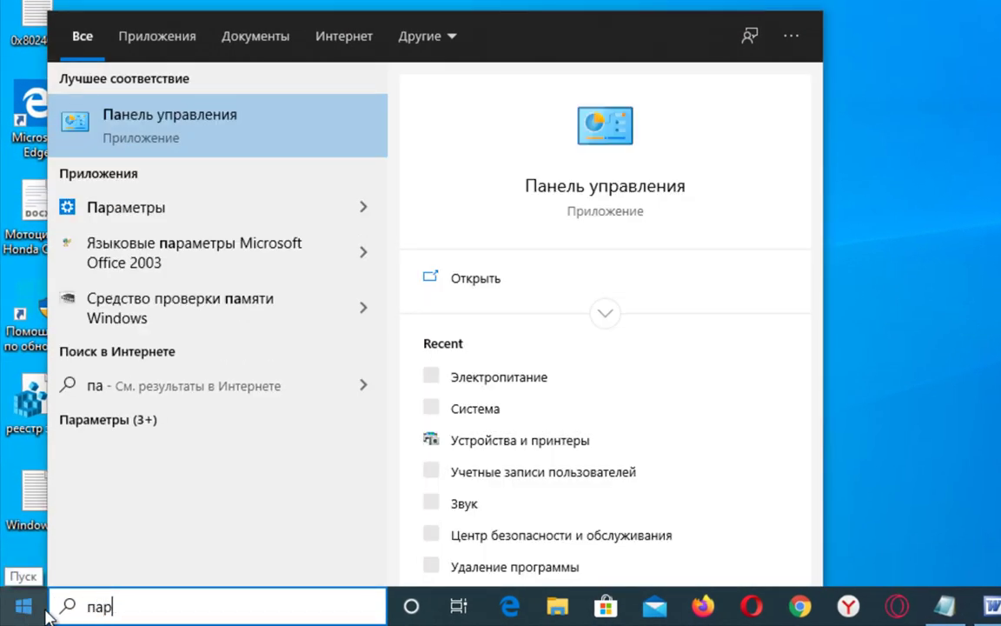
text(аметры )
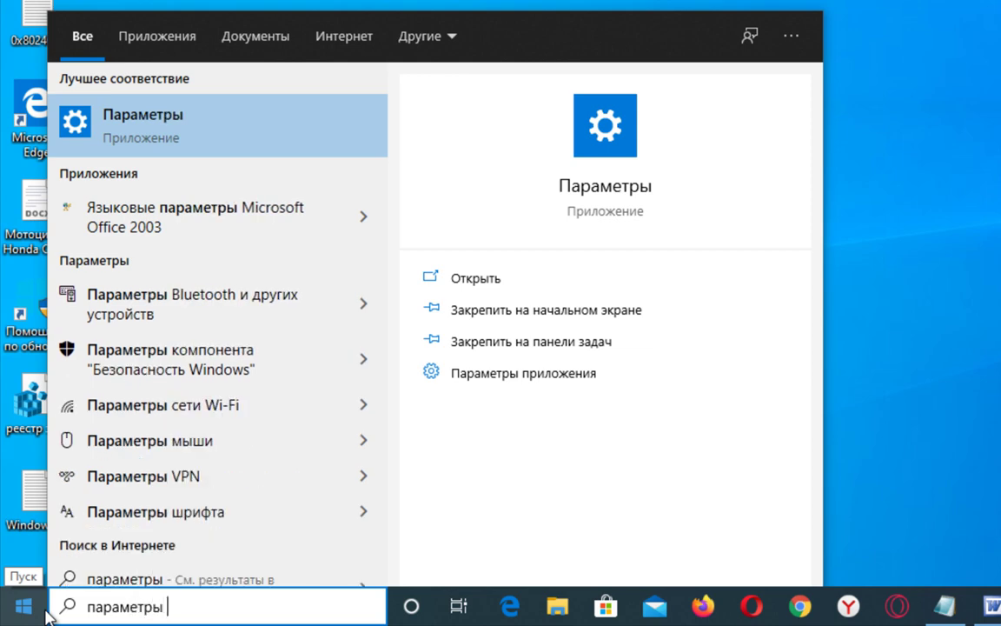
text(хра)
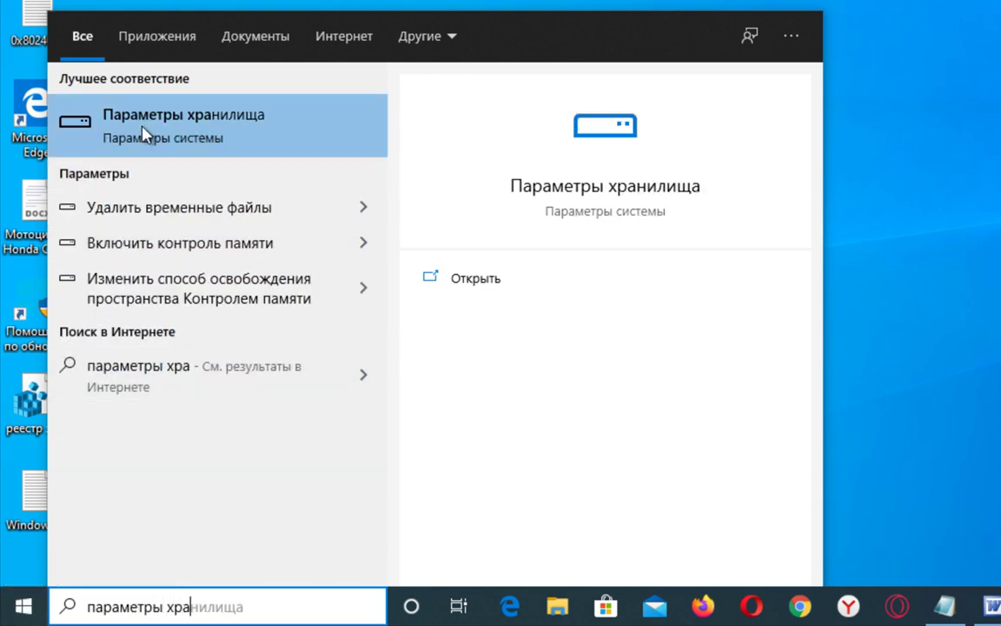
click(143, 130)
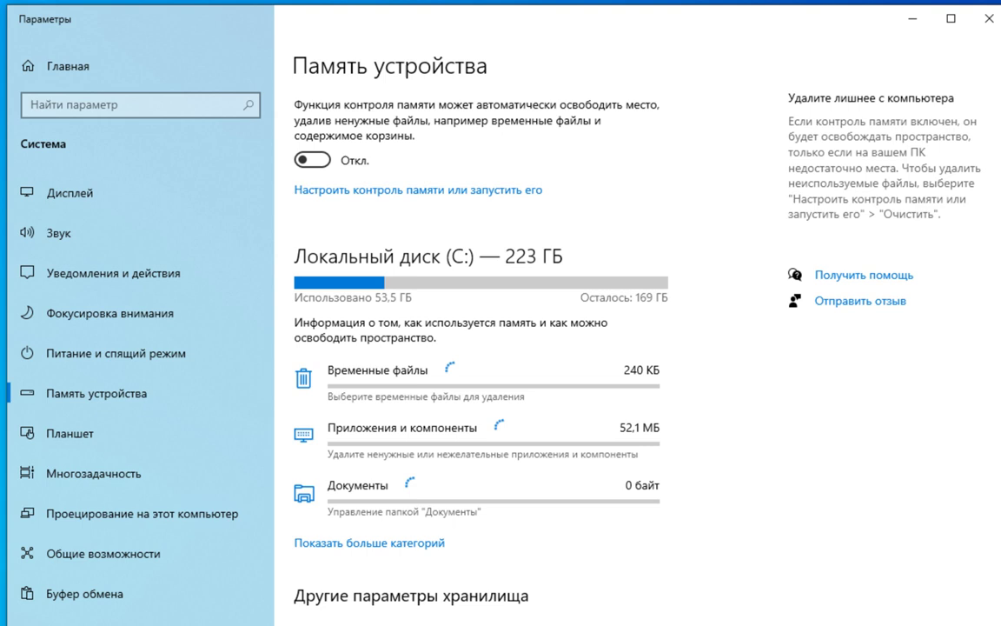
click(322, 162)
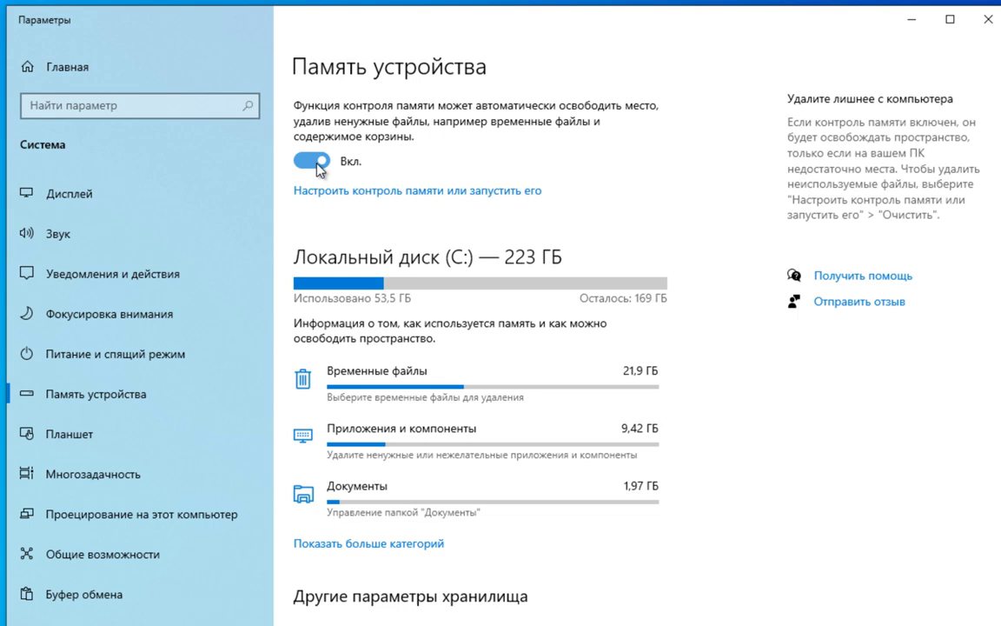
click(988, 19)
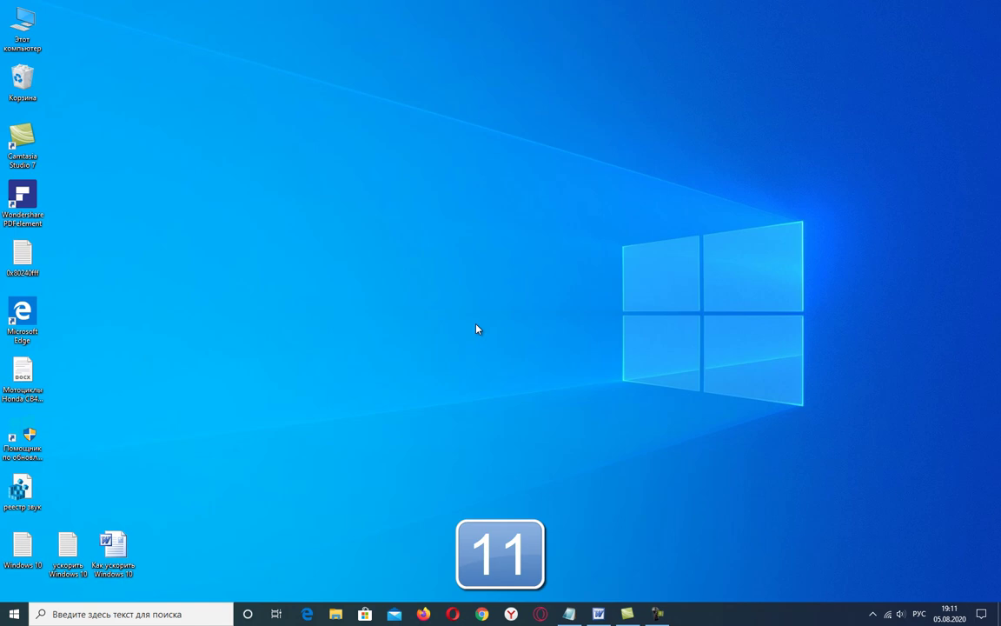
Search Windows for «дефра», view drive C: in the disk defragmentation and optimization tool, and close it.
click(124, 613)
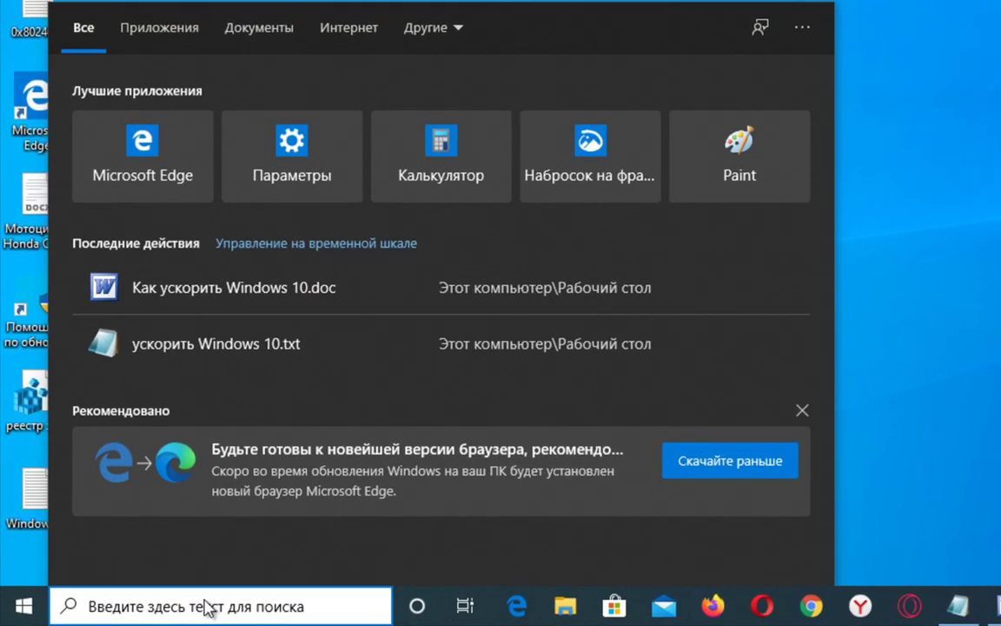
text(де)
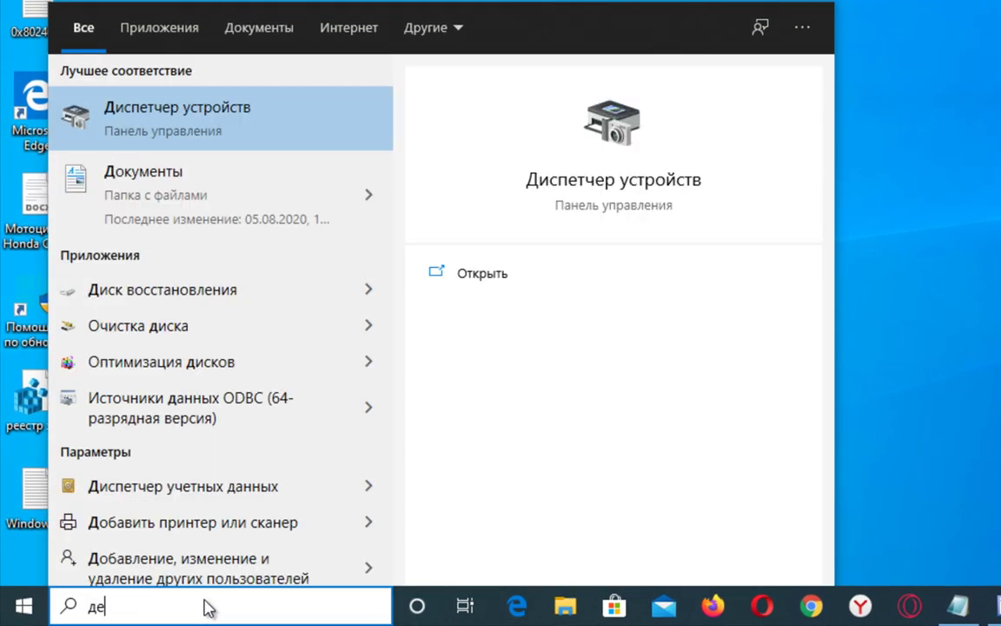
text(фра)
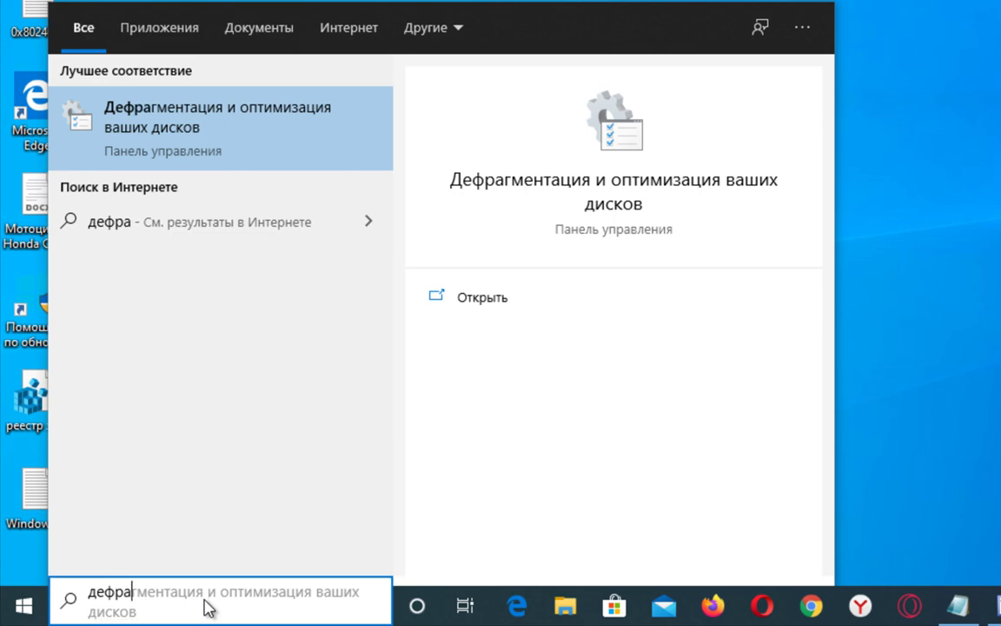
click(207, 123)
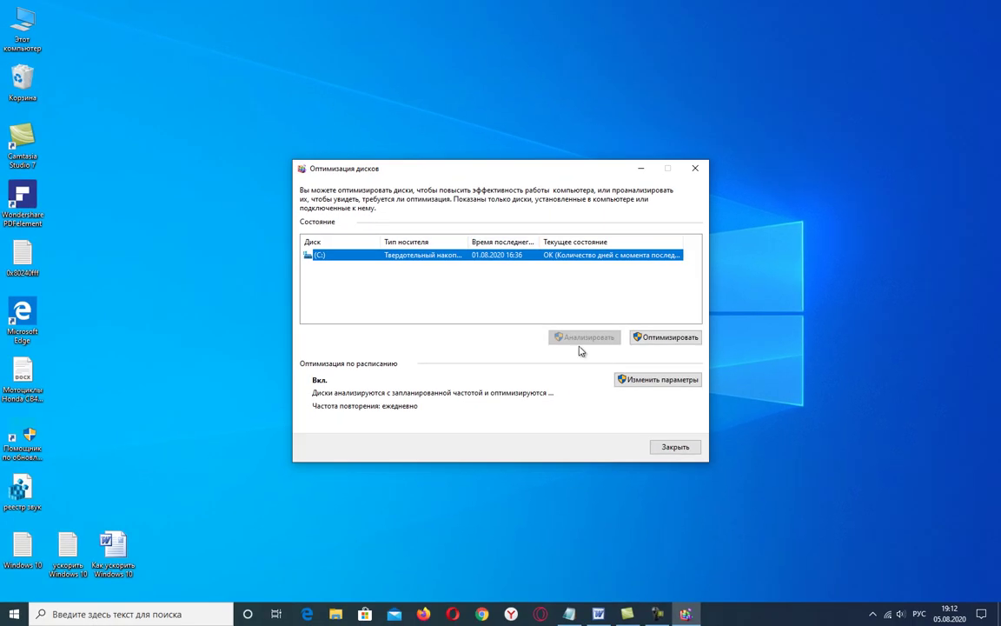
click(683, 453)
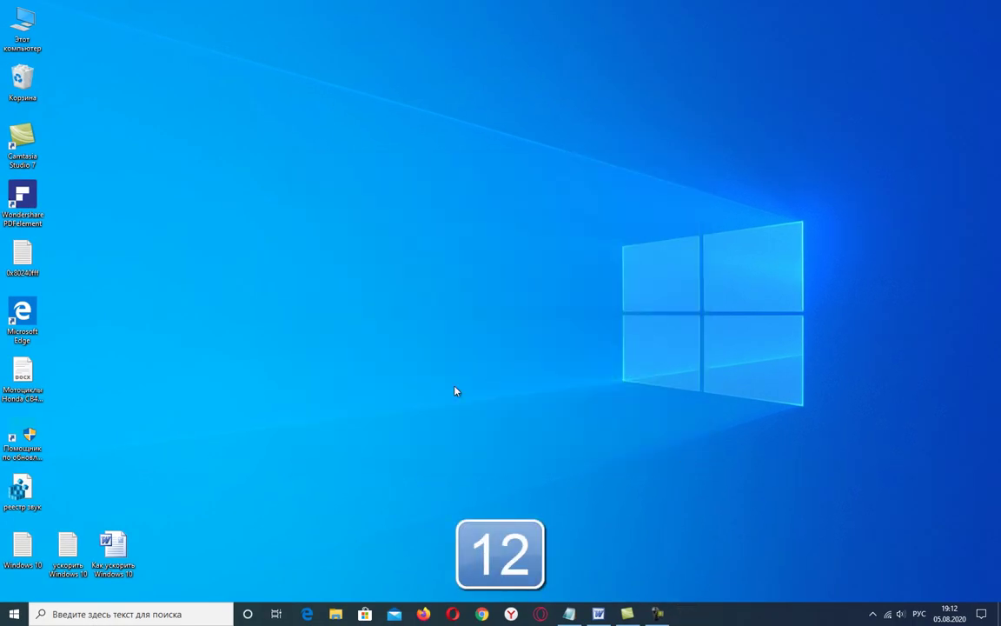
Open the Пуск page of the desktop personalization settings.
right_click(408, 287)
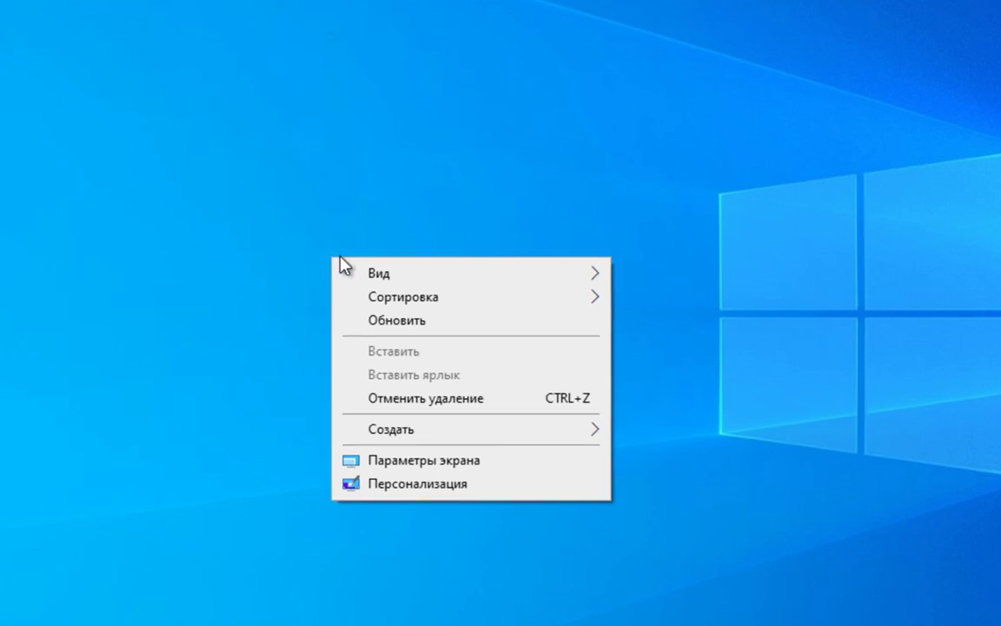
click(421, 487)
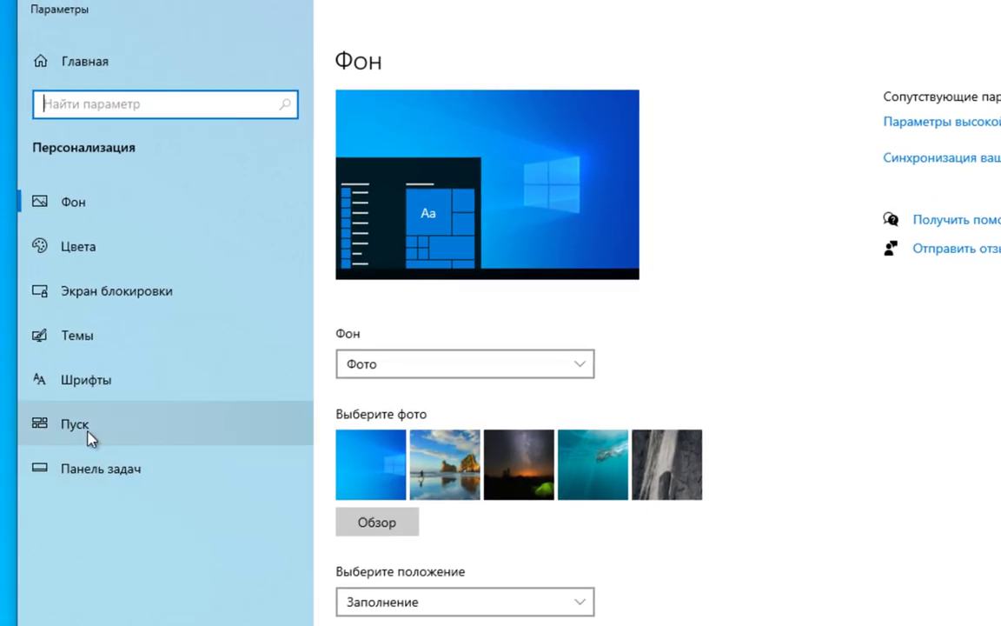
click(92, 433)
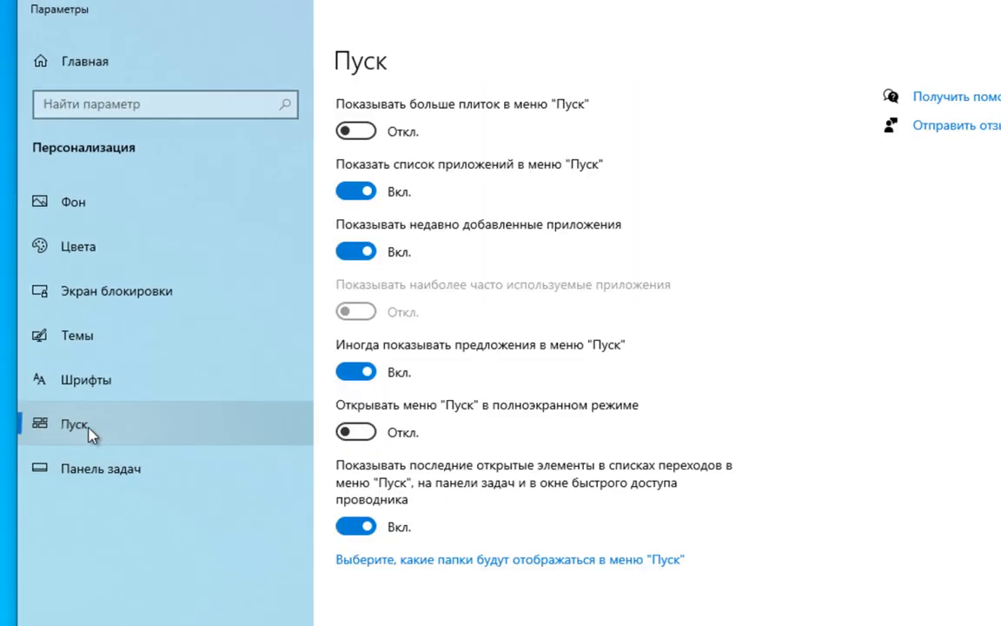
Turn off the app list, recently added apps, suggestions and recently opened items for the Start menu, and close the settings.
click(356, 191)
click(366, 253)
click(367, 372)
click(367, 525)
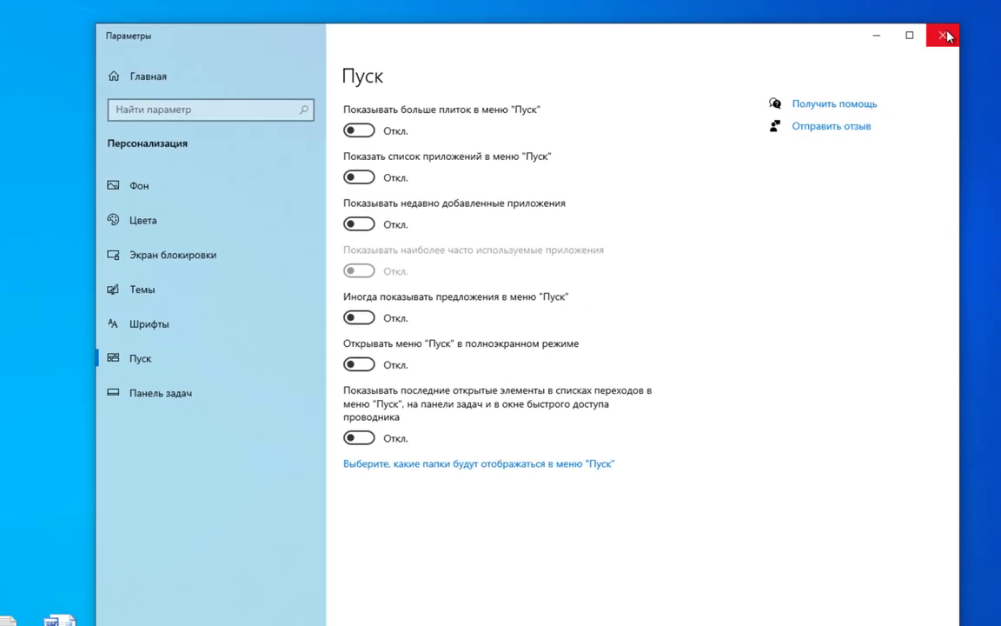
click(941, 34)
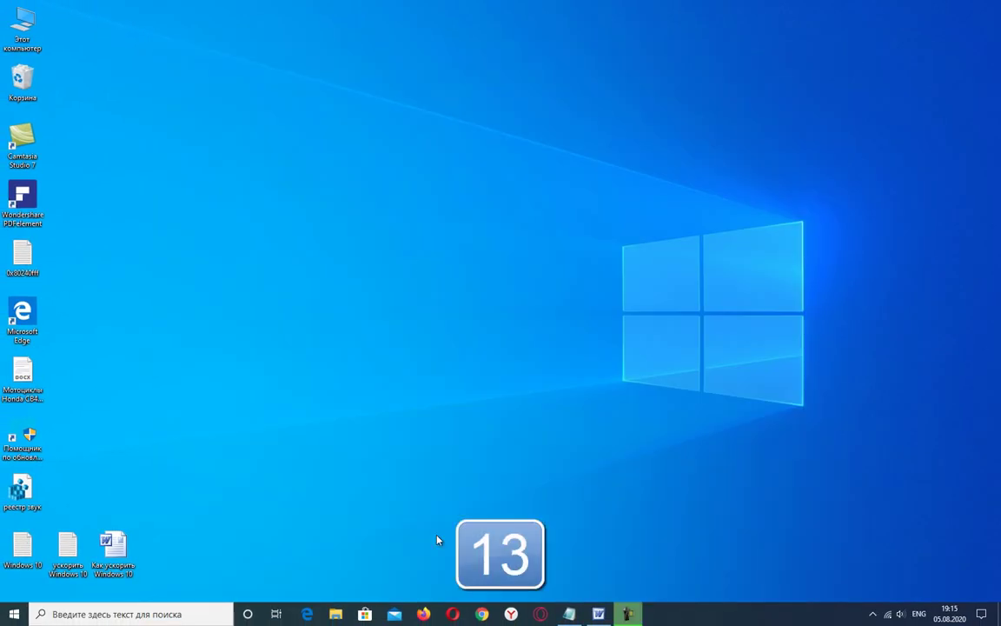
Start Windows PowerShell as administrator and run powercfg -duplicatescheme e9a42b02-d5df-448d-aa00-03f14749eb61.
click(153, 614)
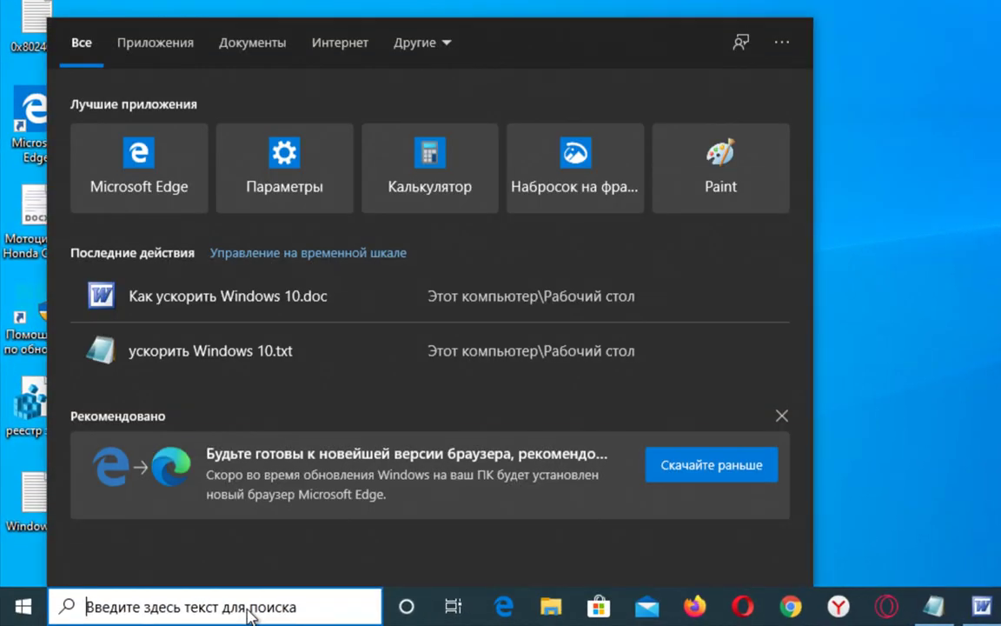
text(po)
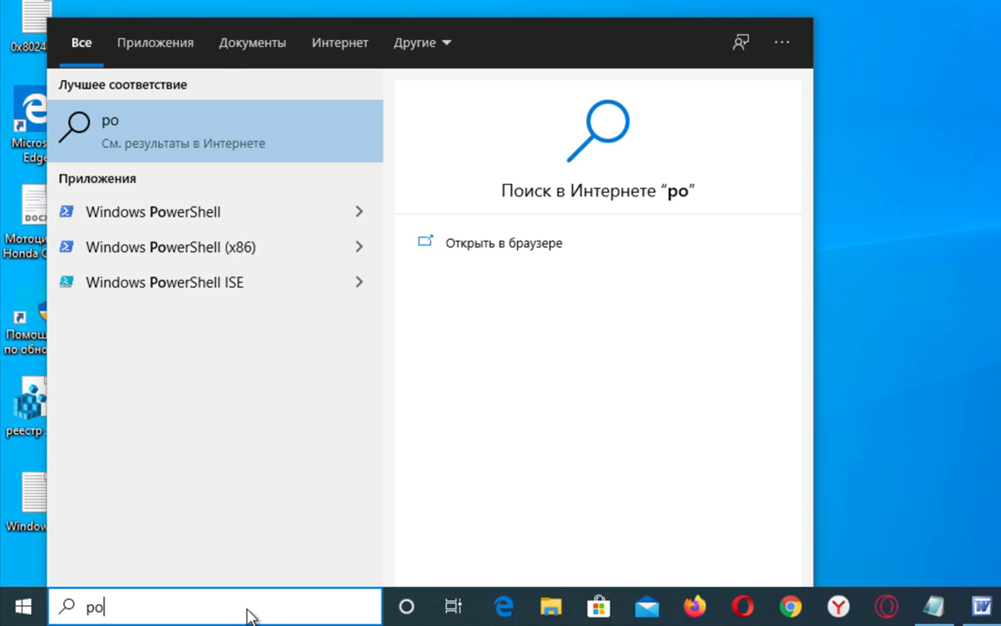
text(w)
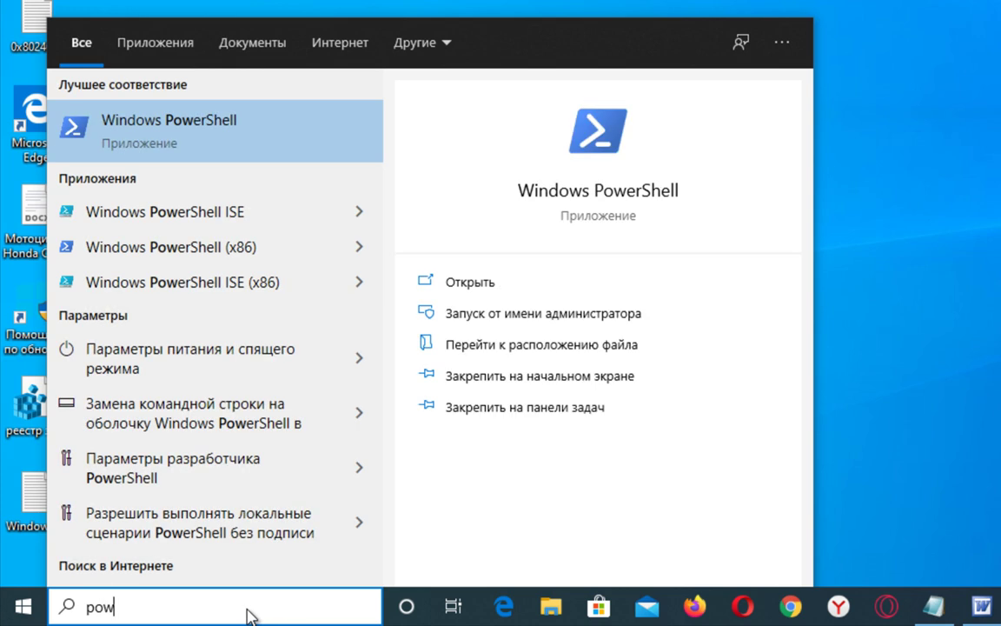
right_click(162, 130)
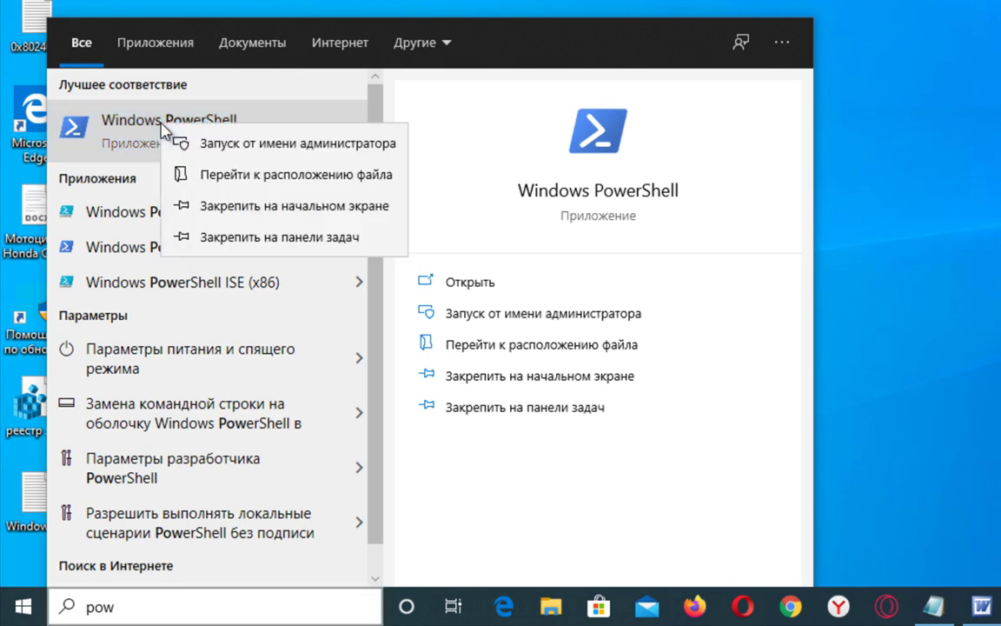
click(189, 142)
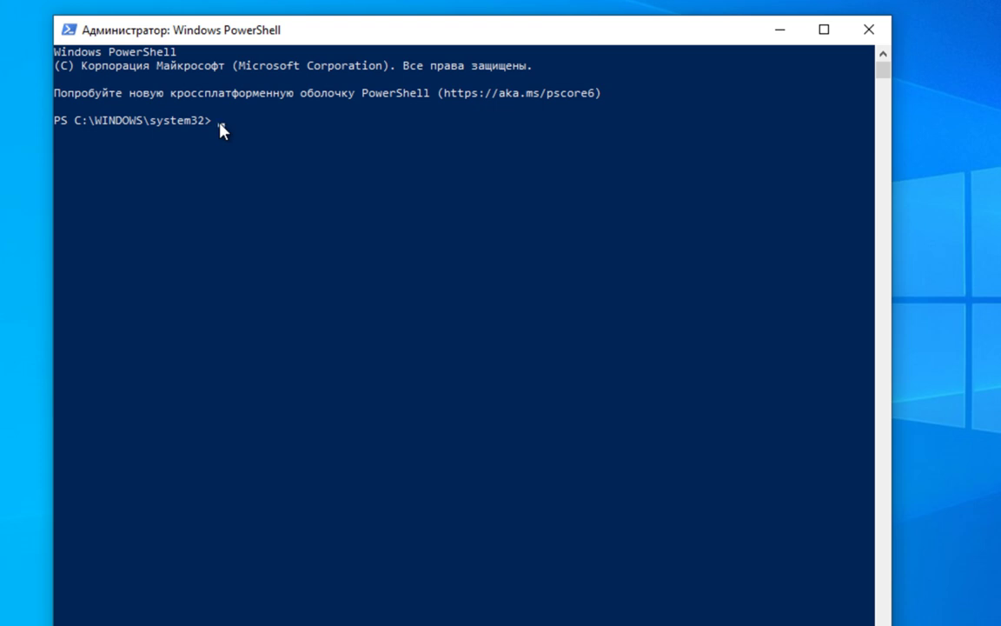
text(powercfg -duplicatescheme e9a42b02-d5df-448d-aa00-03f14749eb61)
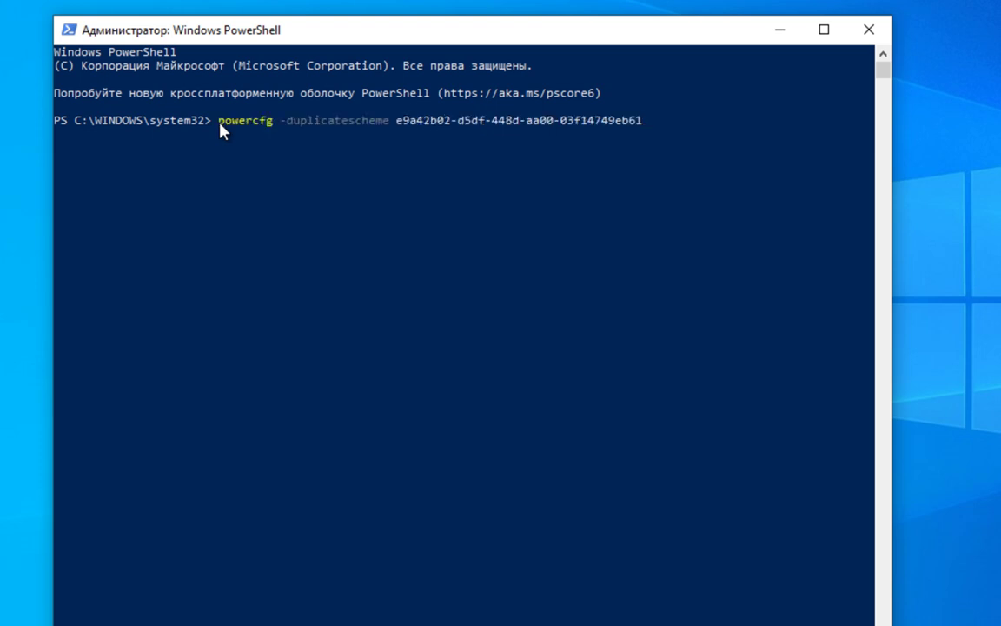
key(Return)
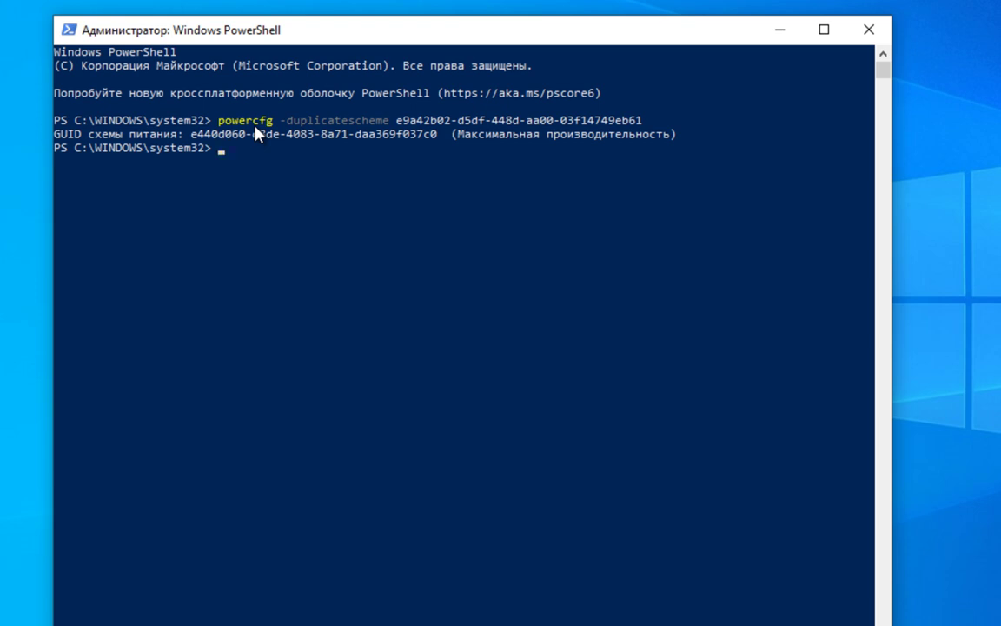
Search Windows for «питани», go to Электропитание, and activate the Максимальная производительность power plan.
click(259, 600)
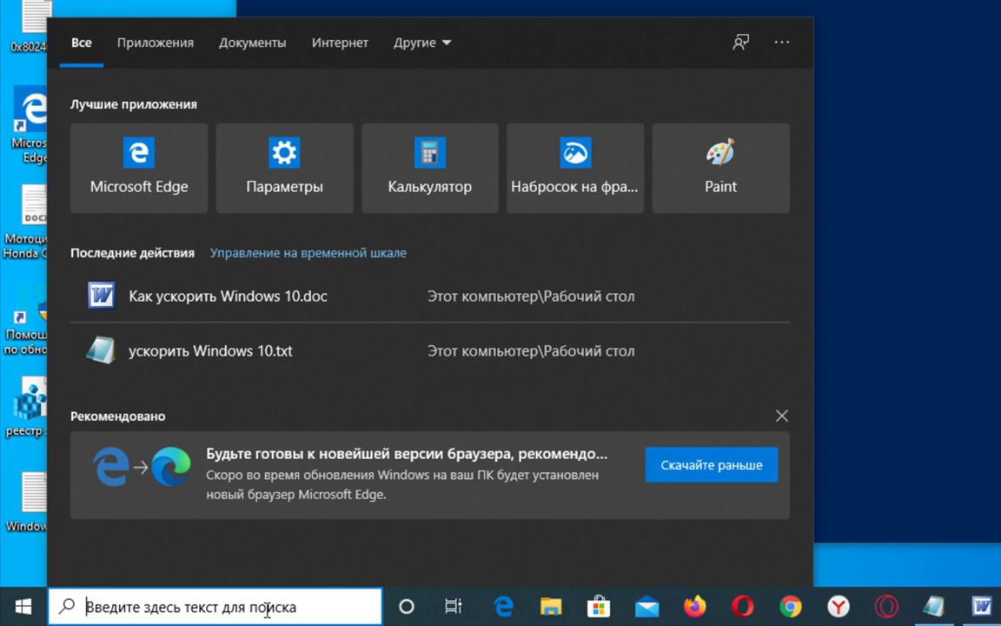
text(gbnfy)
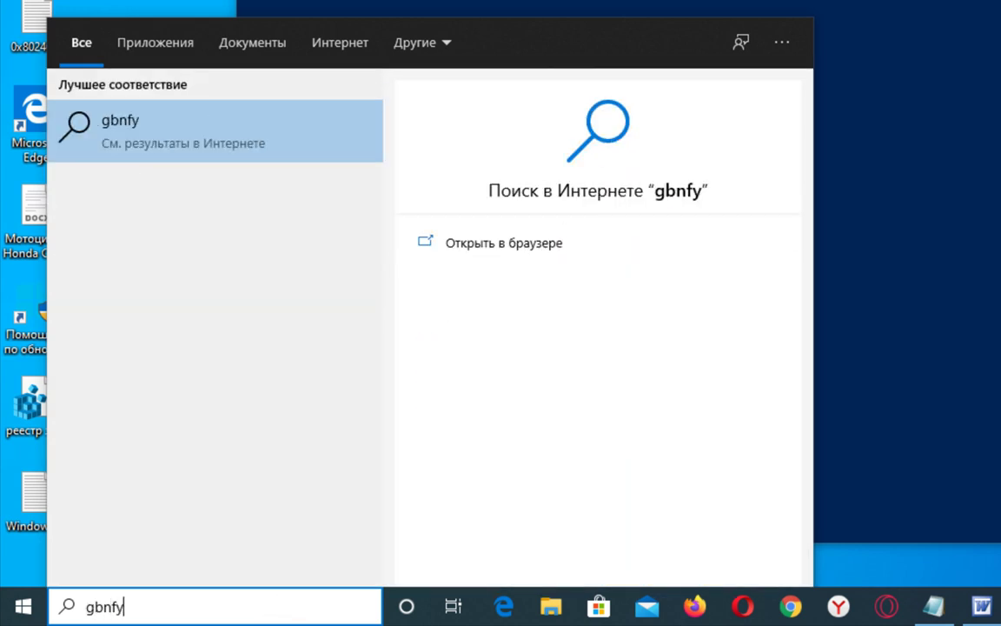
double_click(90, 606)
key(BackSpace)
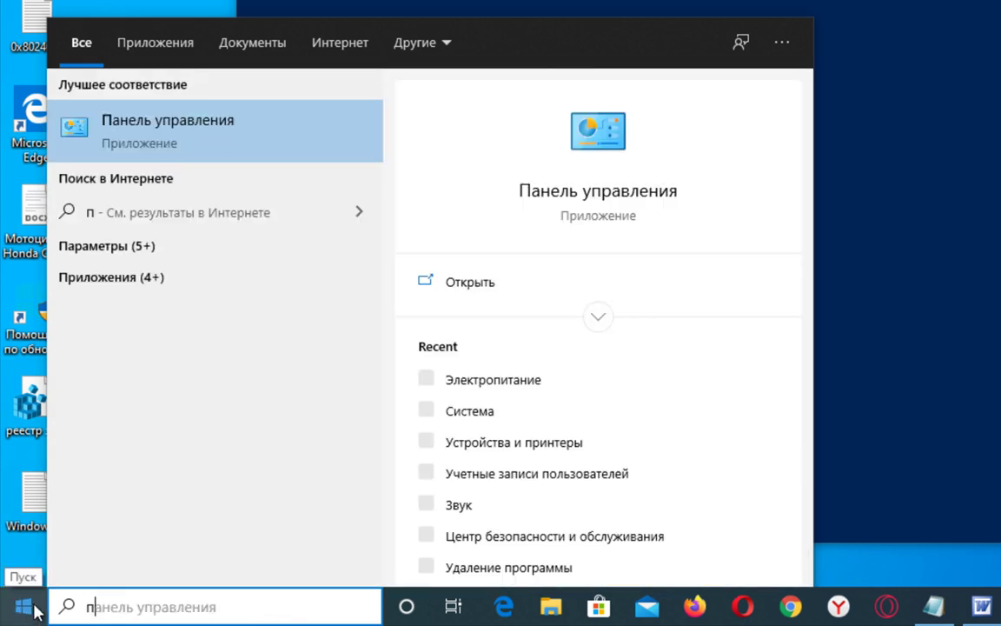
text(питани)
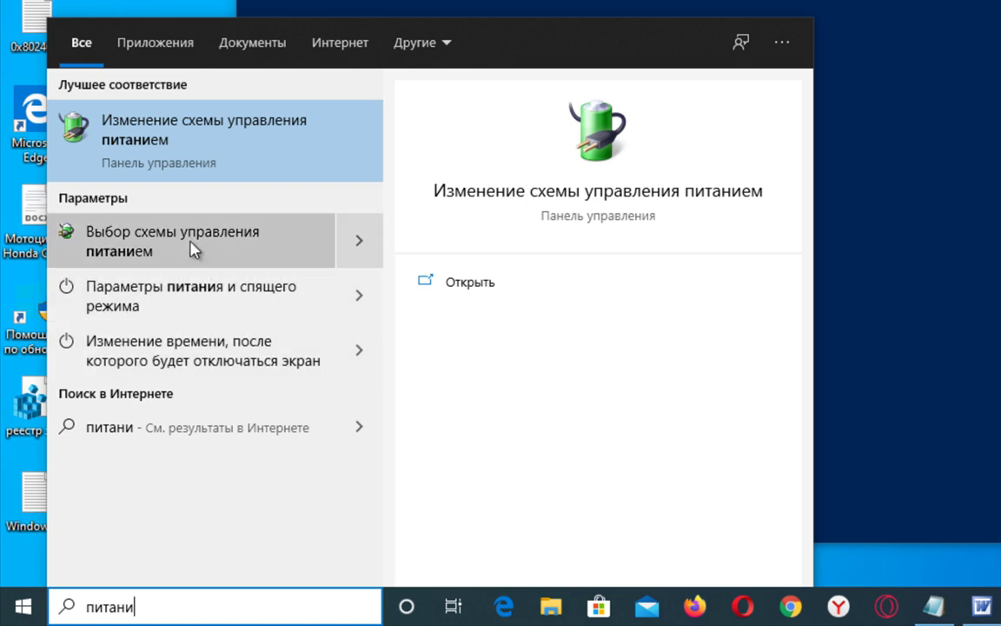
click(193, 139)
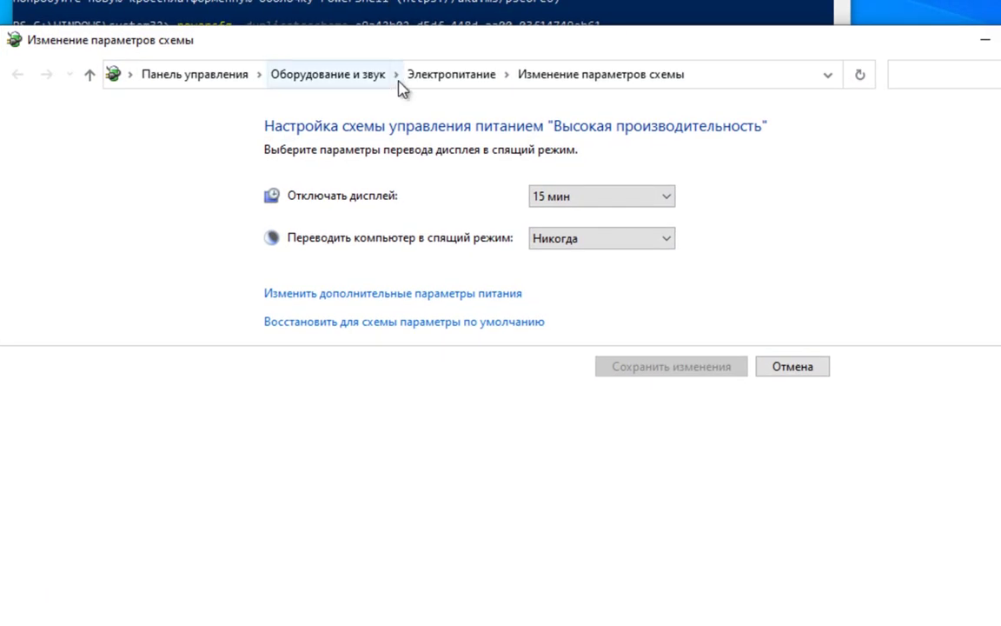
click(452, 76)
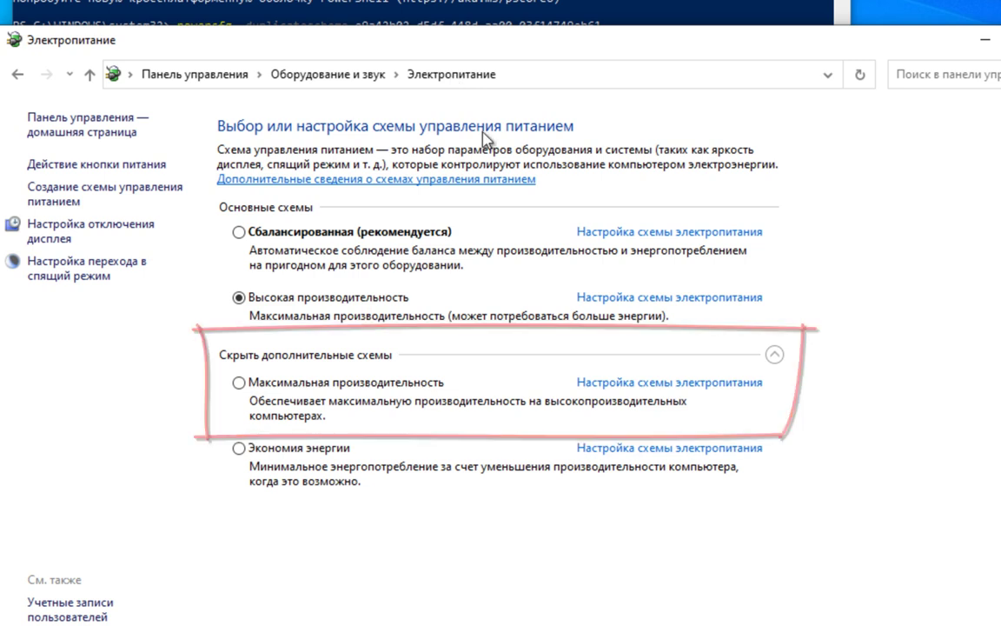
click(240, 383)
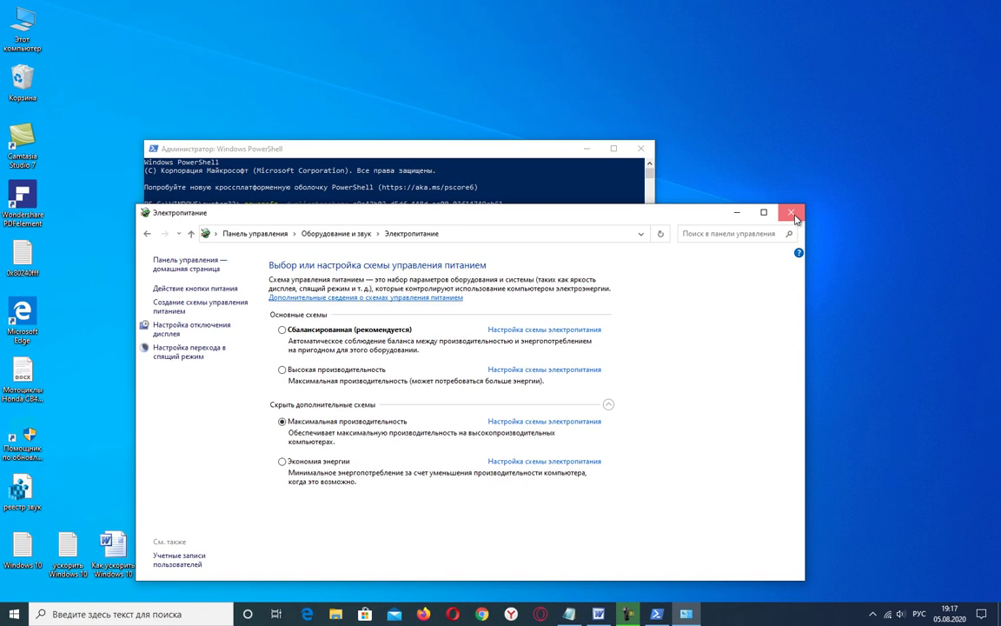
Close the Электропитание and Windows PowerShell windows.
click(791, 212)
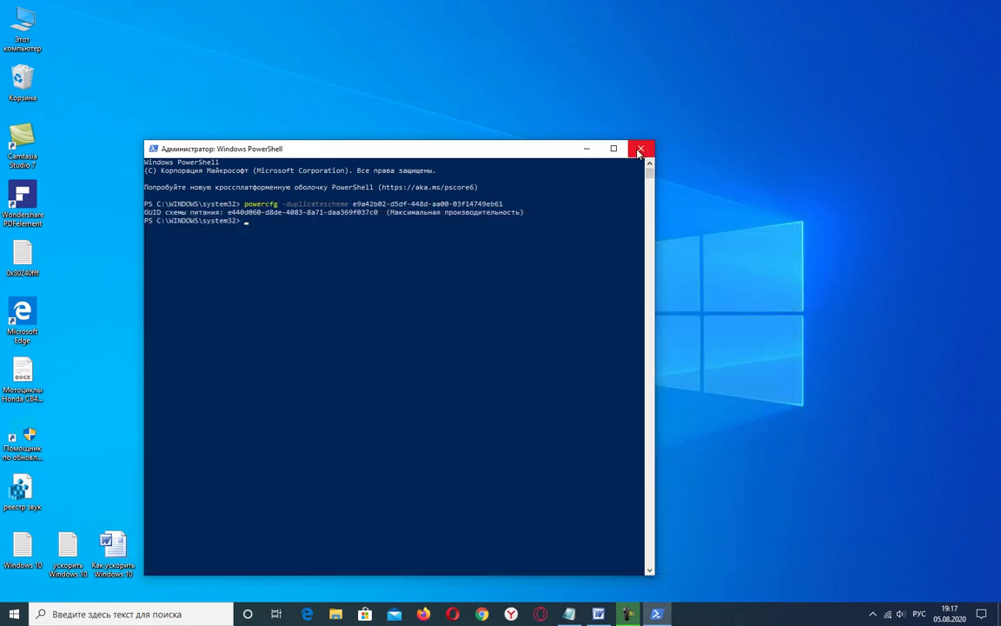
click(642, 149)
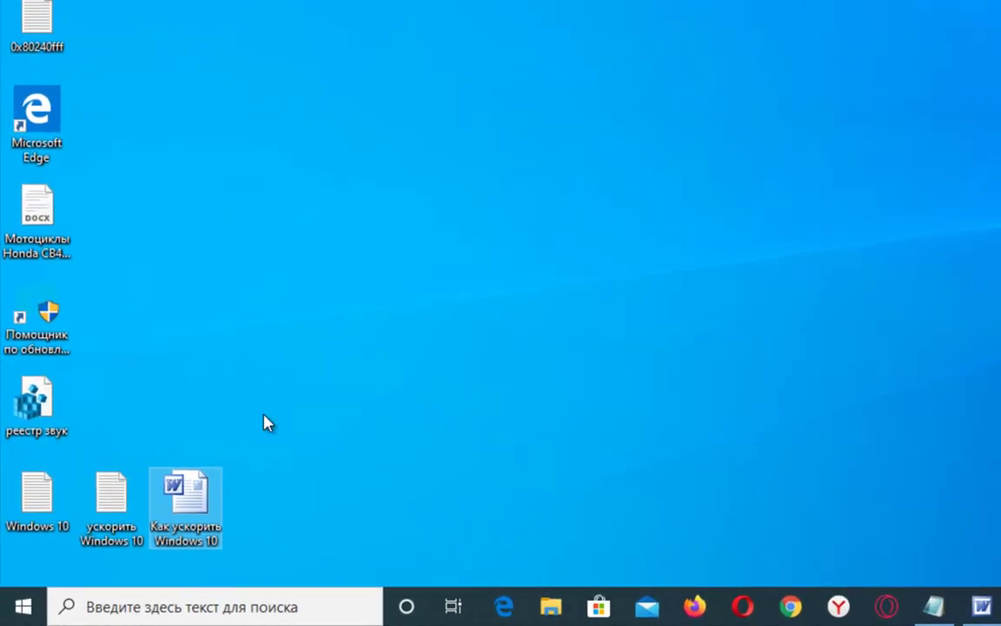
Find Командная строка with Windows search, start it as administrator, and run powercfg -h off.
click(190, 603)
text(к)
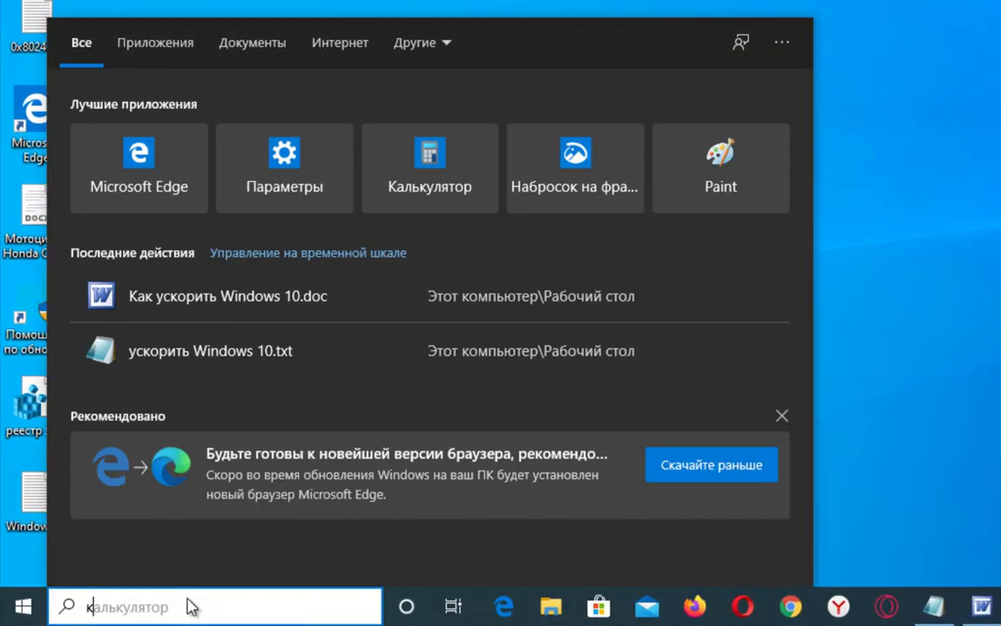
text(о)
right_click(180, 135)
click(208, 148)
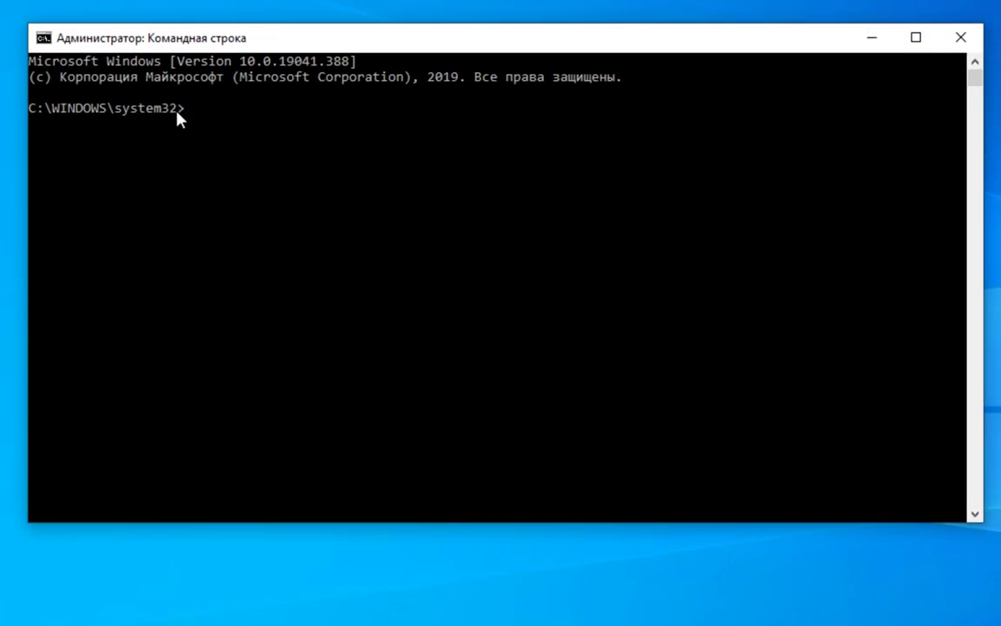
text(powercfg -h off)
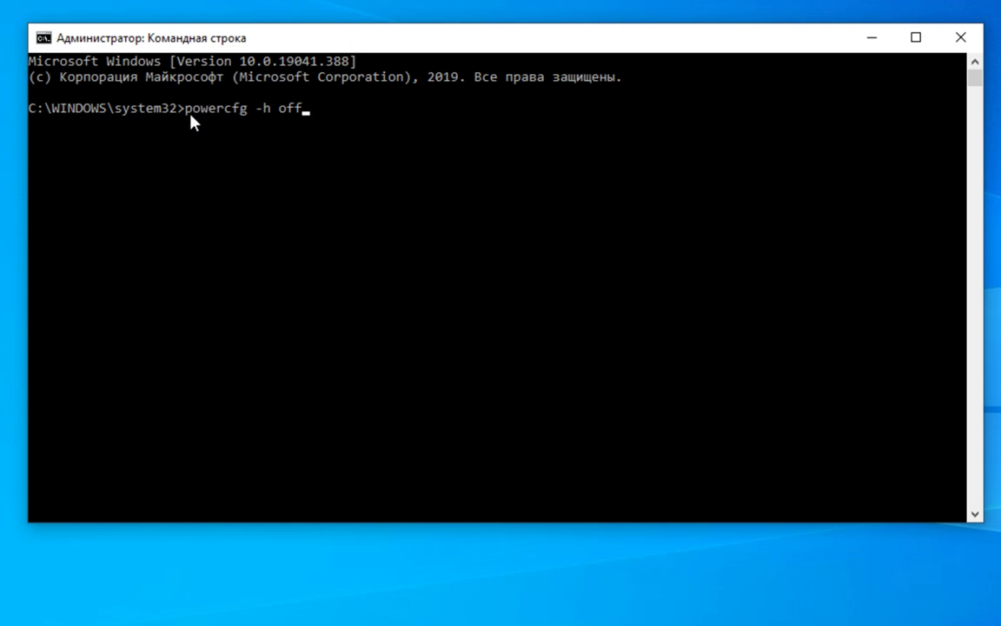
key(Return)
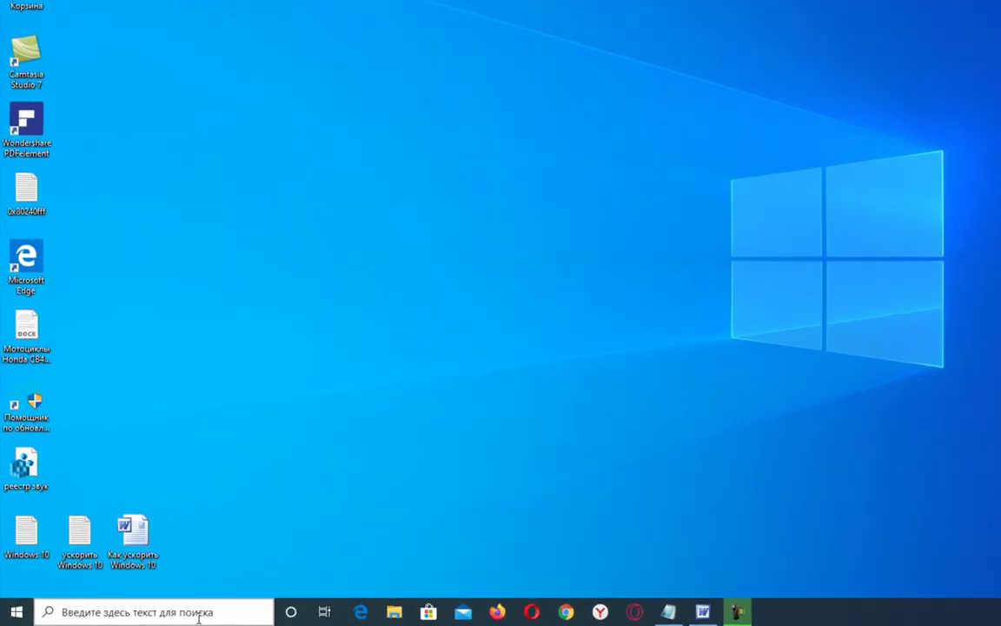
Search Windows for «служ» and open Службы.
click(169, 615)
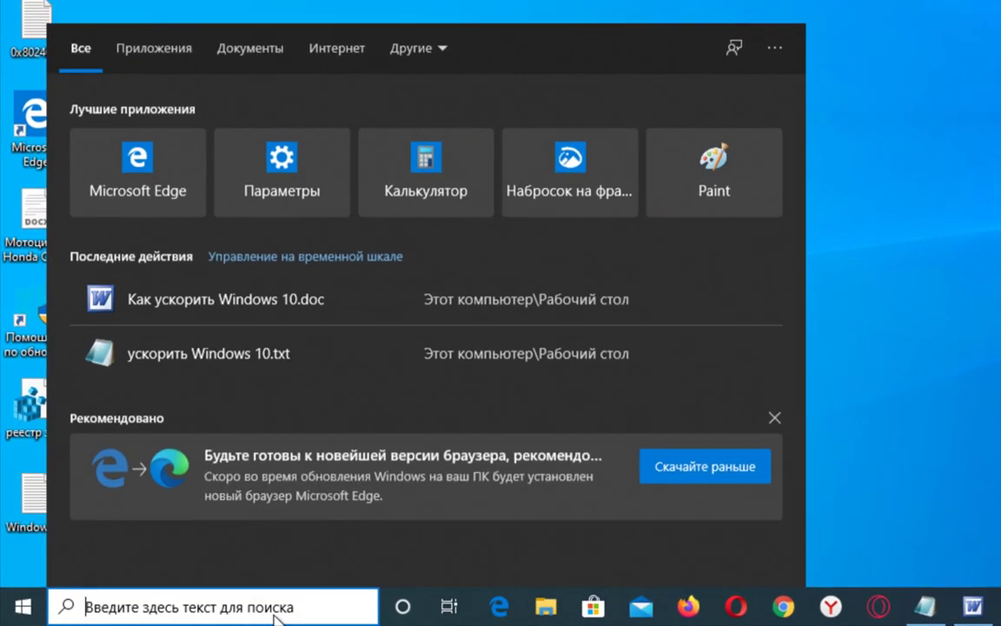
text(служ)
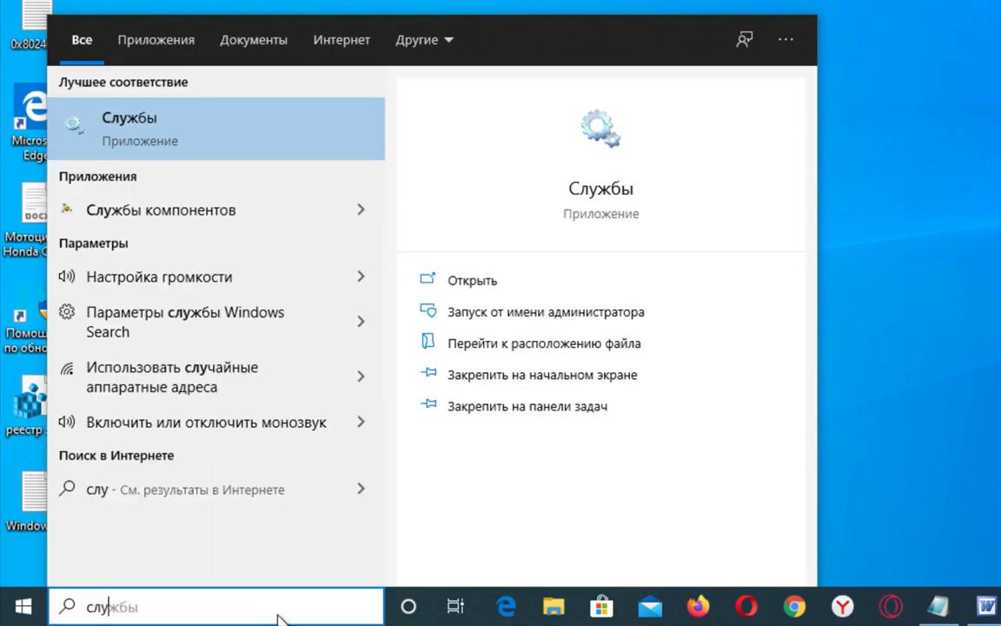
click(269, 138)
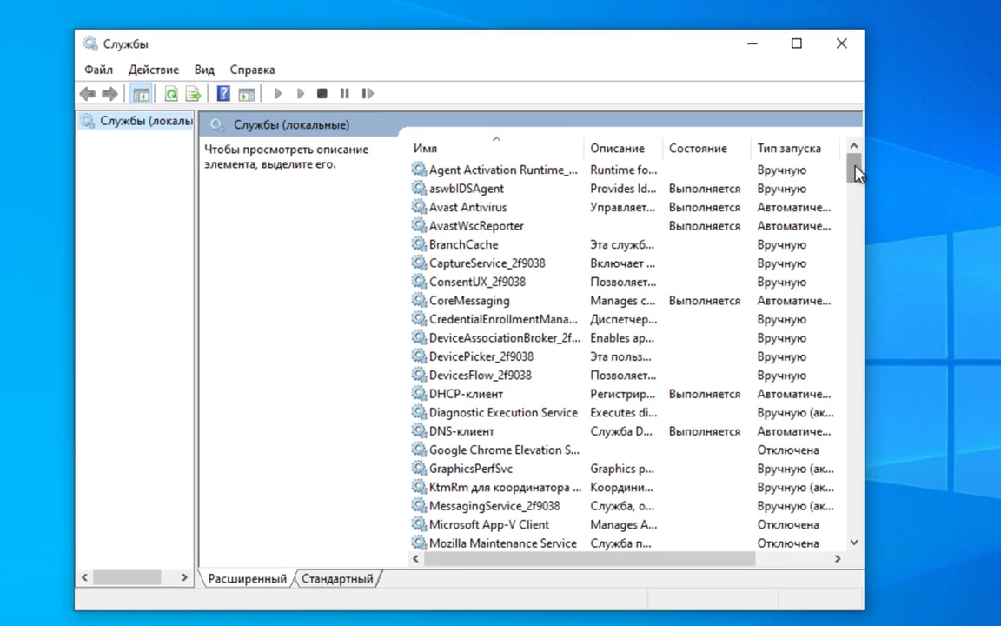
Set the startup type of the SysMain service to Отключена, stop the service, and accept the changes.
drag(855, 174, 856, 194)
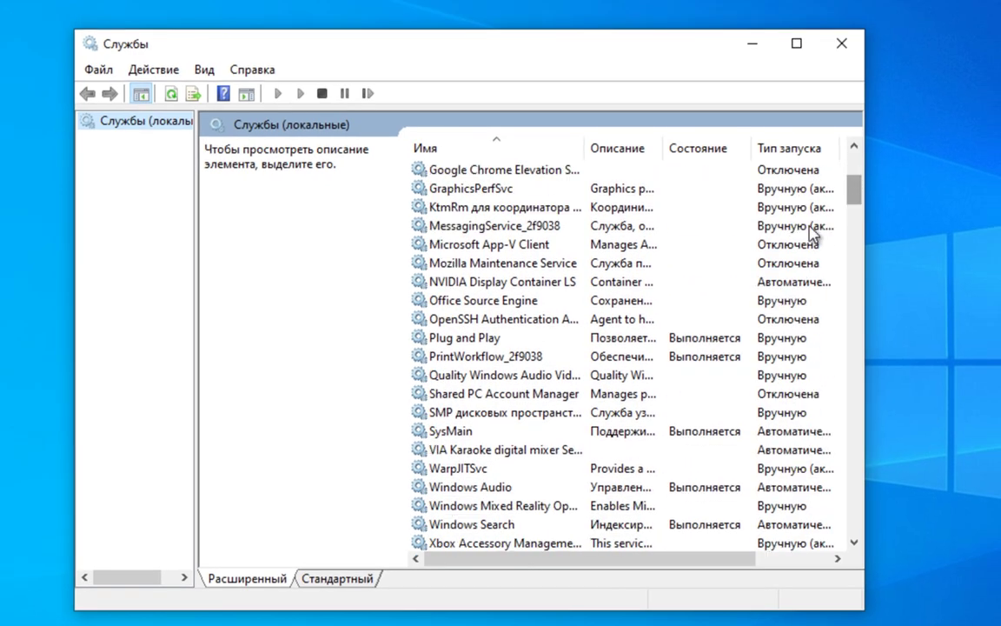
double_click(432, 431)
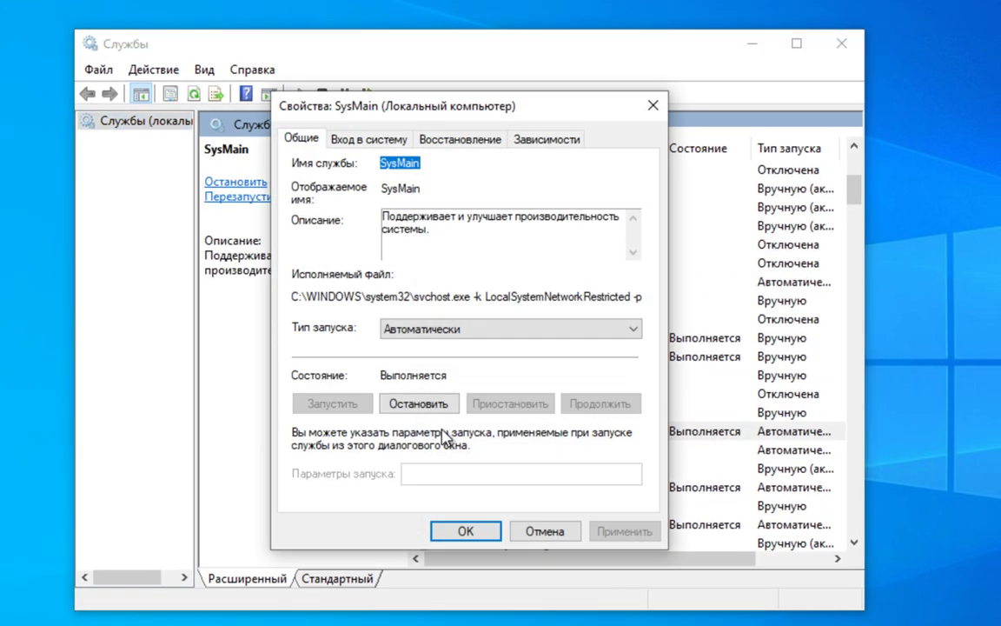
click(445, 331)
click(428, 385)
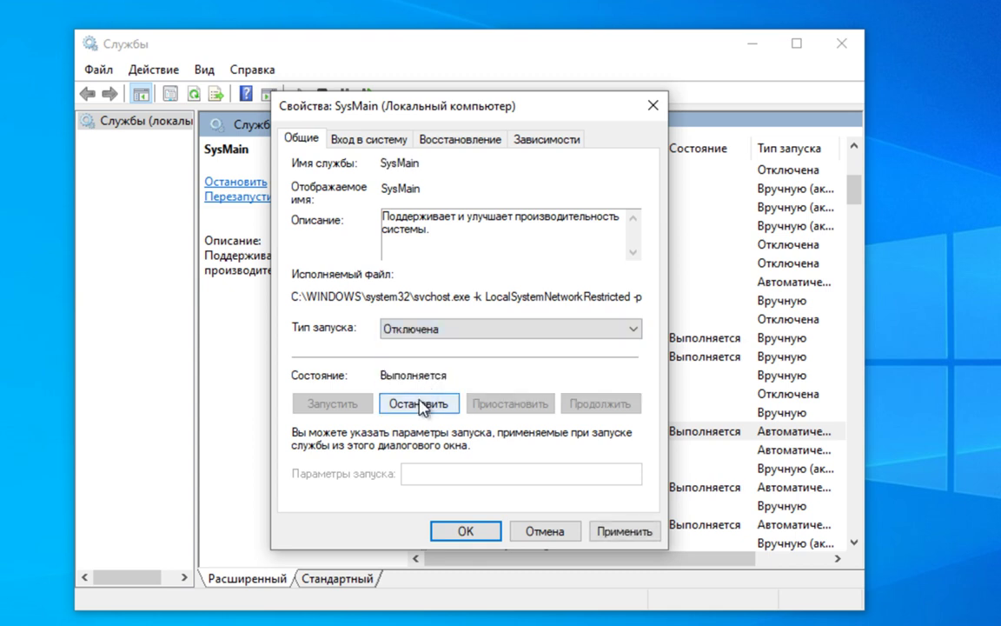
click(419, 402)
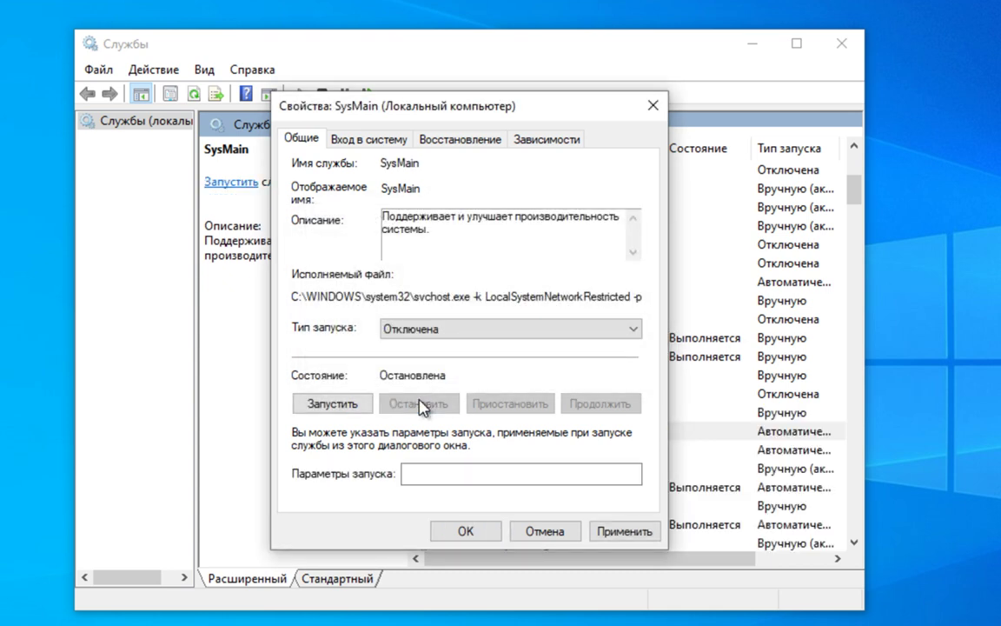
click(483, 534)
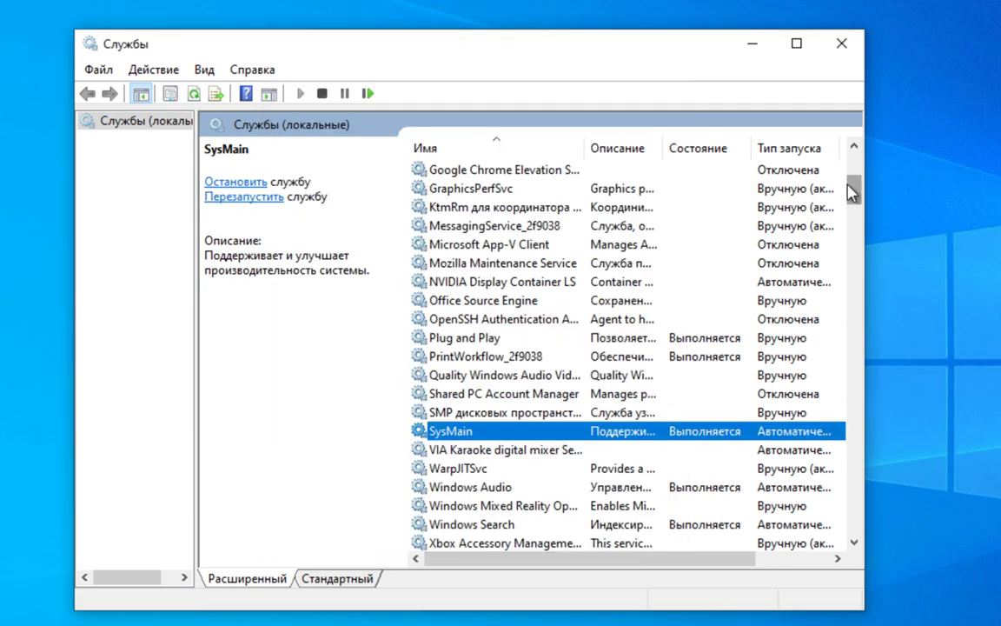
Set the startup type of the Windows Search service to Отключена and apply the change.
scroll(853, 190, down, 4)
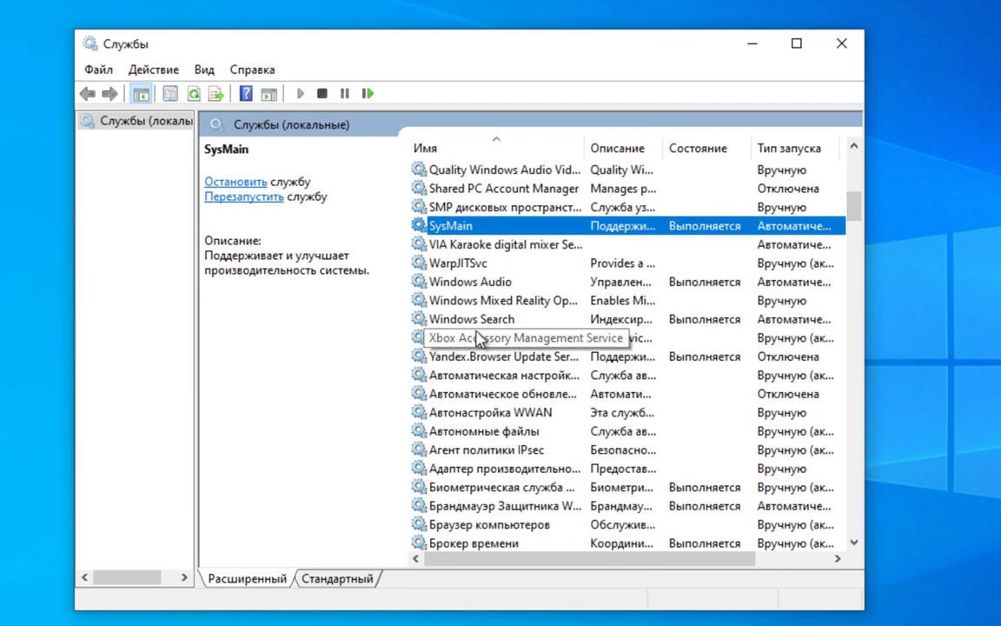
double_click(480, 321)
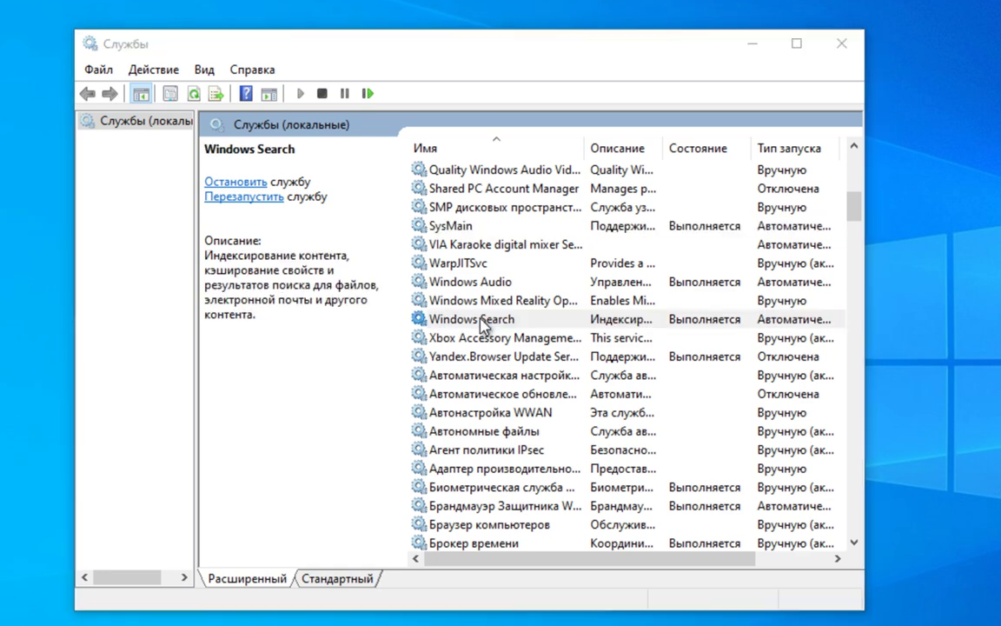
click(489, 330)
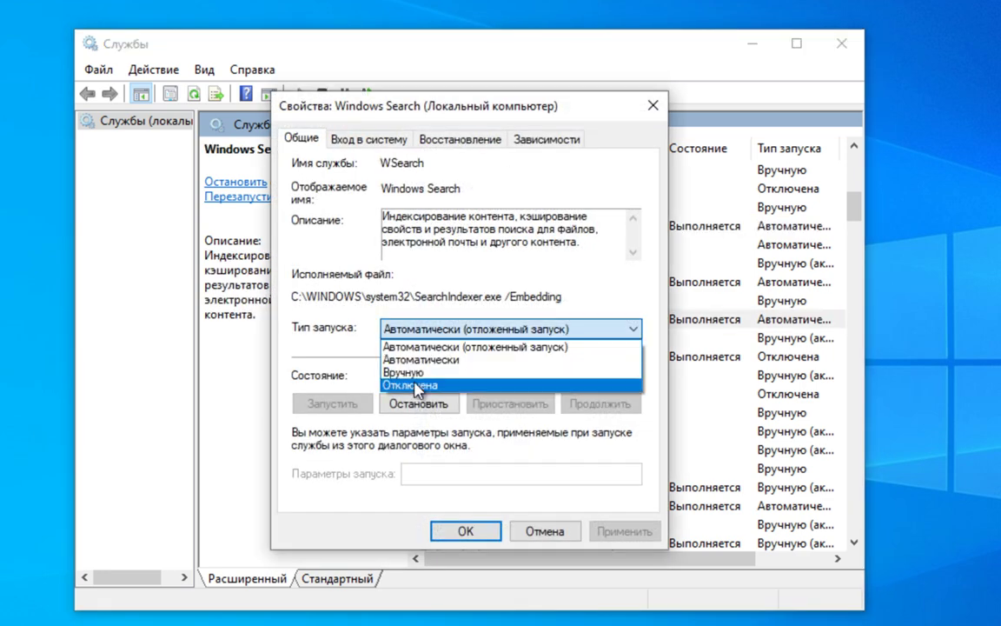
click(414, 385)
click(613, 529)
click(493, 530)
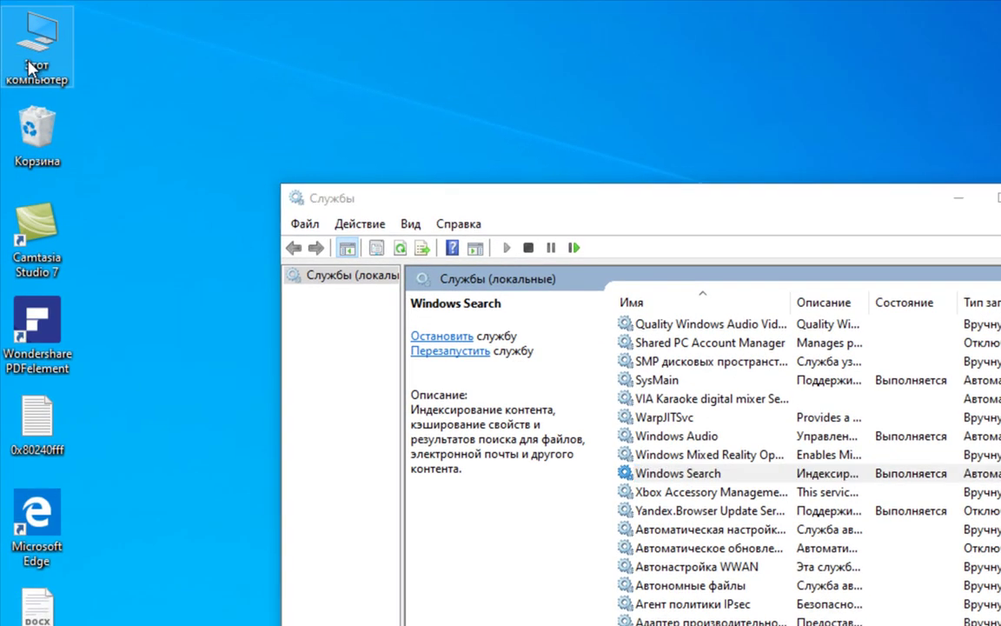
Open Диспетчер устройств from the system properties of Этот компьютер.
right_click(29, 68)
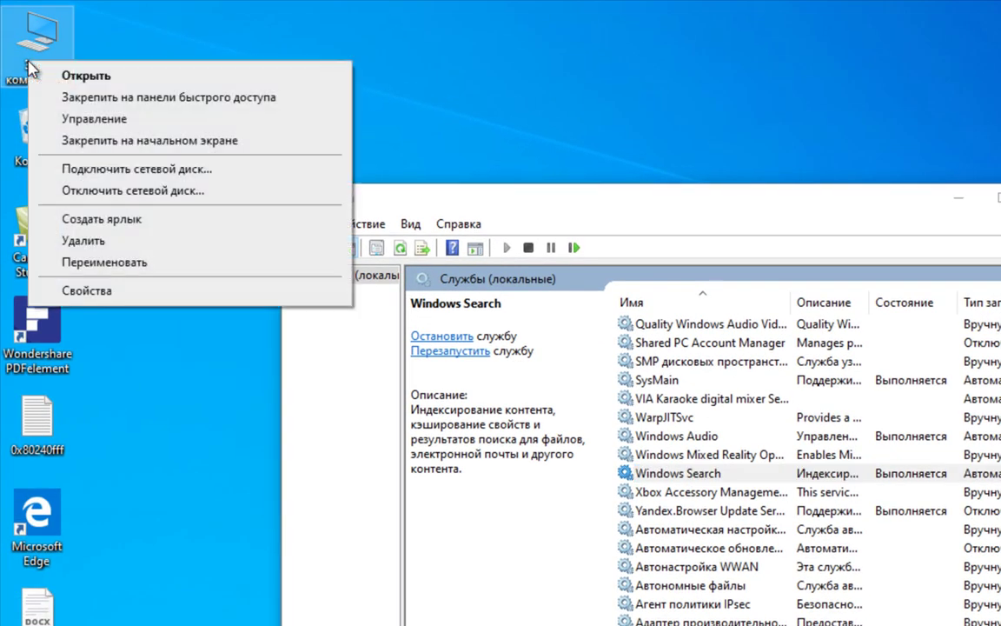
click(161, 294)
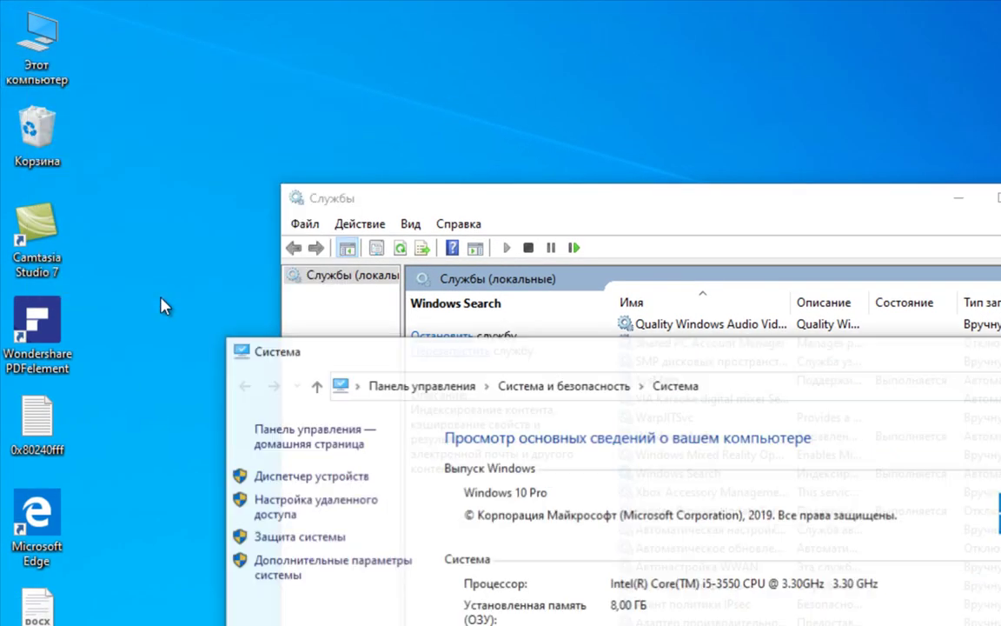
click(286, 477)
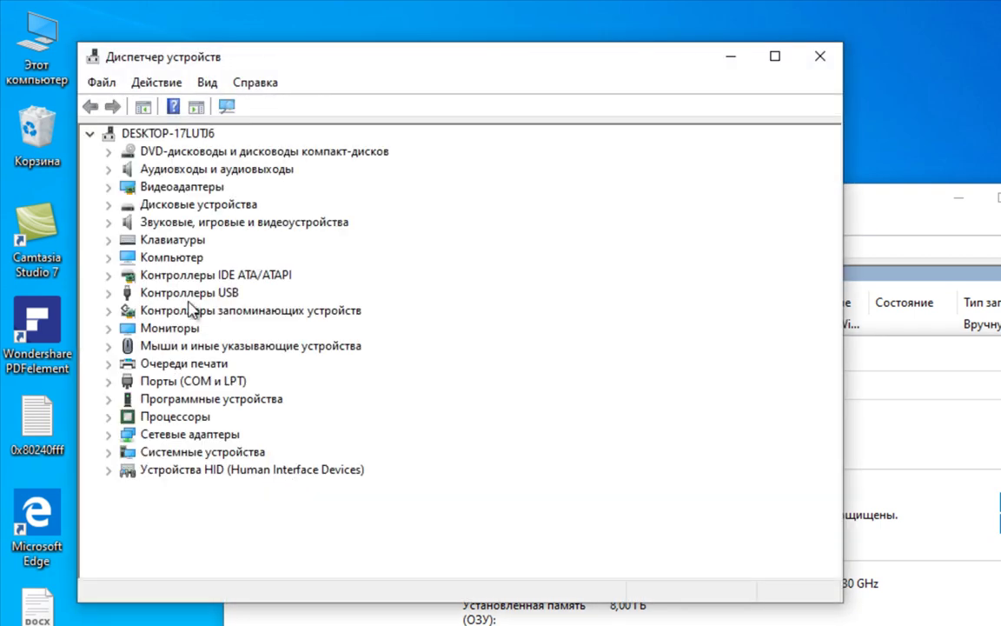
In the policy of the WDC WDS240G2G0A-00JH30 disk, turn Разрешить кэширование записей для этого устройства off and back on.
click(108, 204)
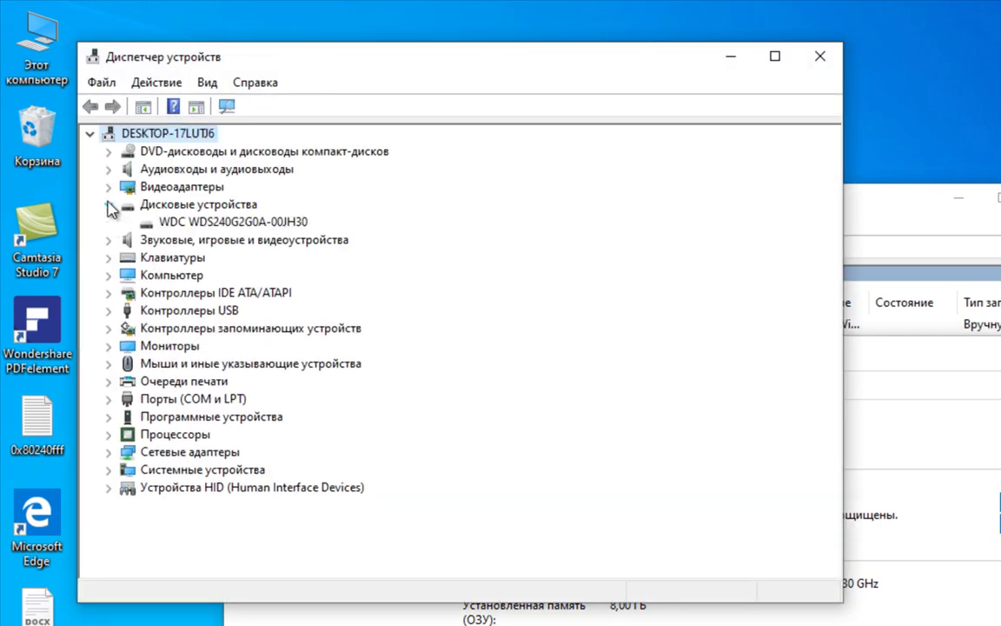
right_click(198, 224)
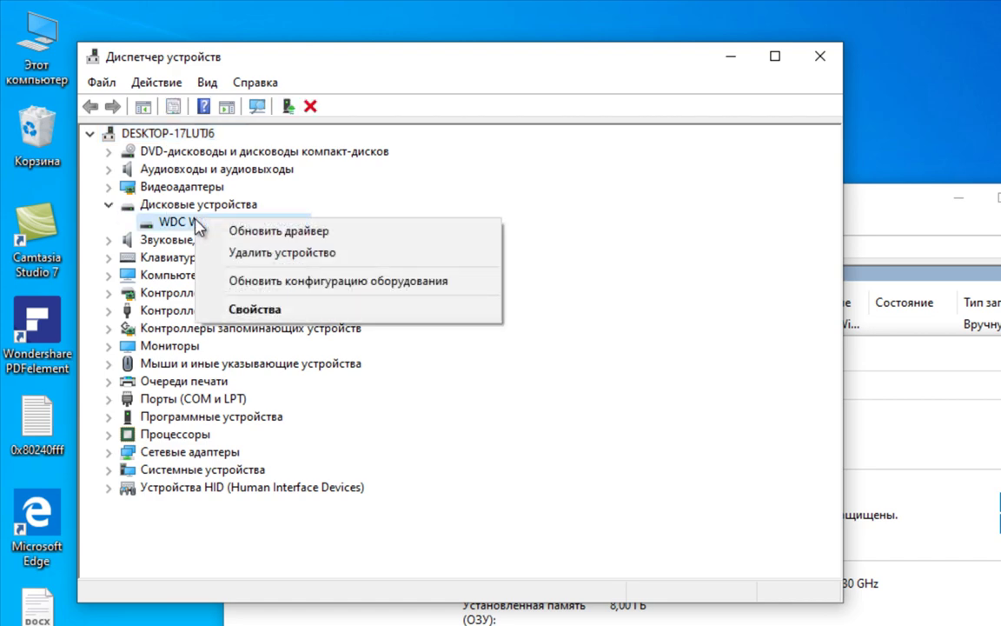
click(257, 311)
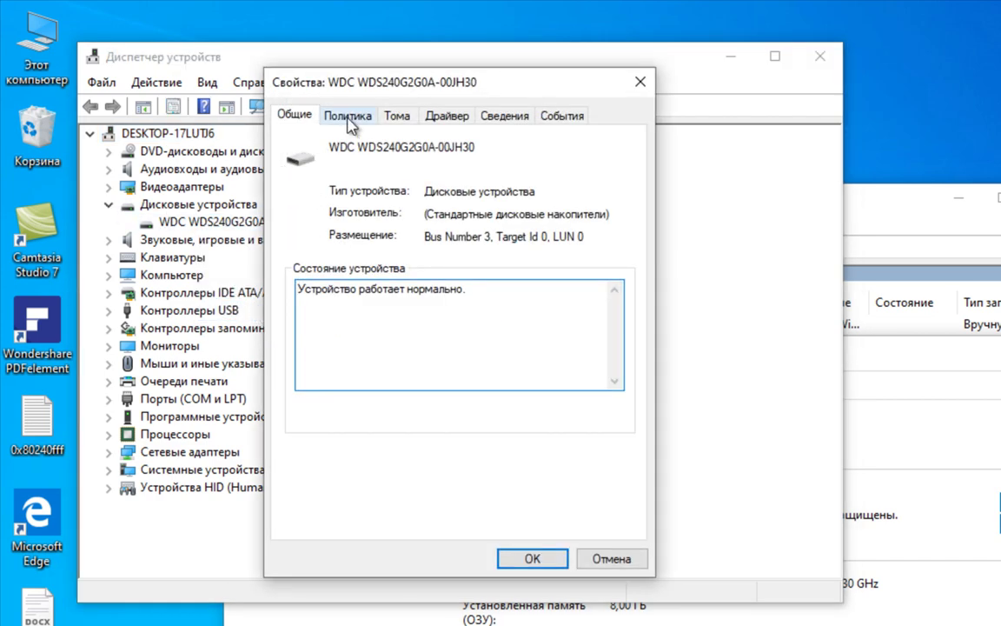
click(347, 115)
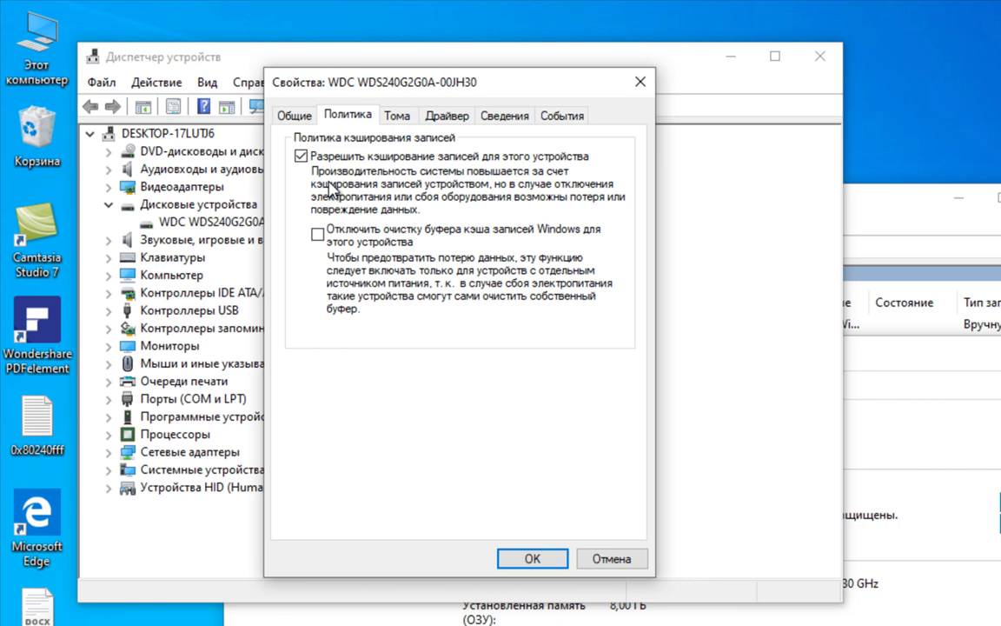
click(302, 157)
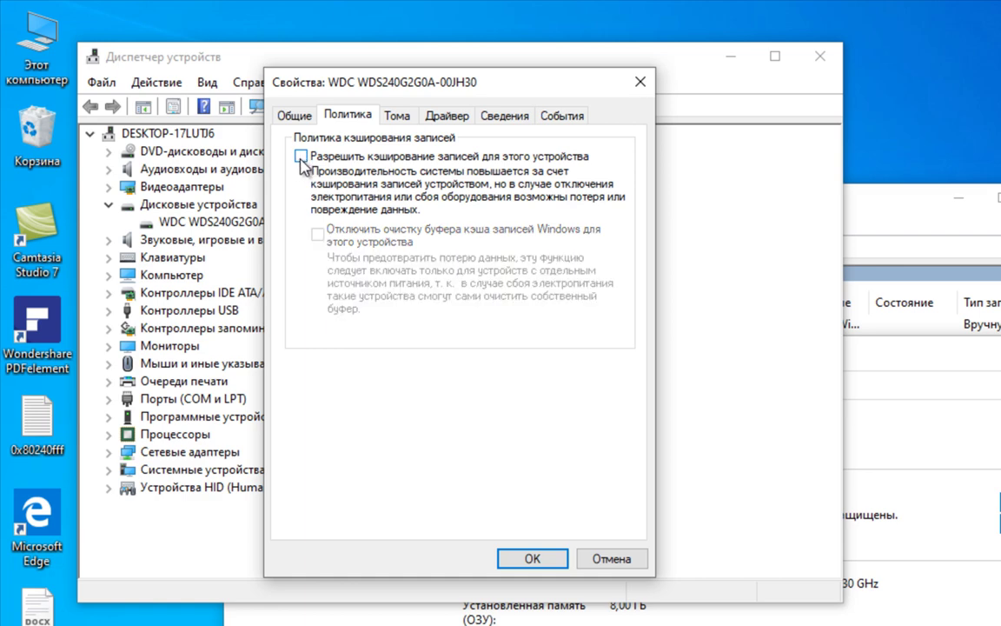
click(301, 157)
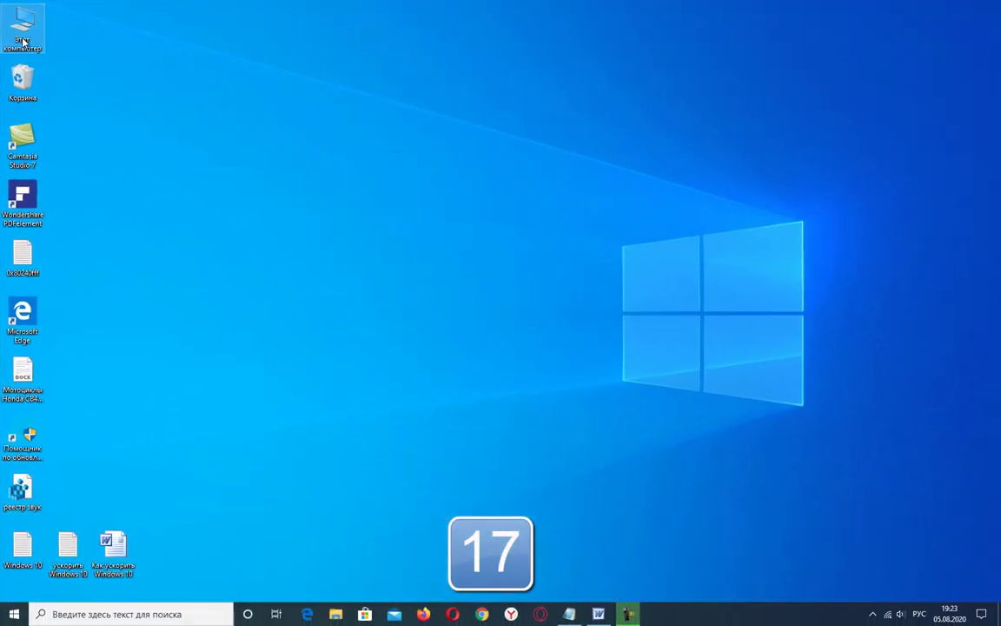
Turn off content indexing of files in the properties of Локальный диск (C:) and apply the change.
double_click(24, 40)
right_click(289, 289)
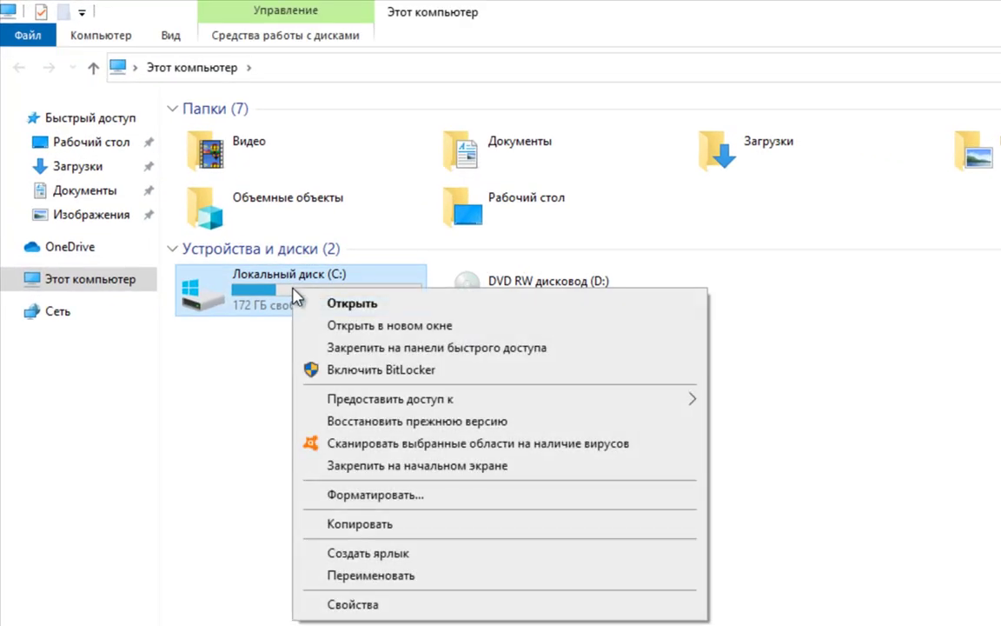
click(418, 608)
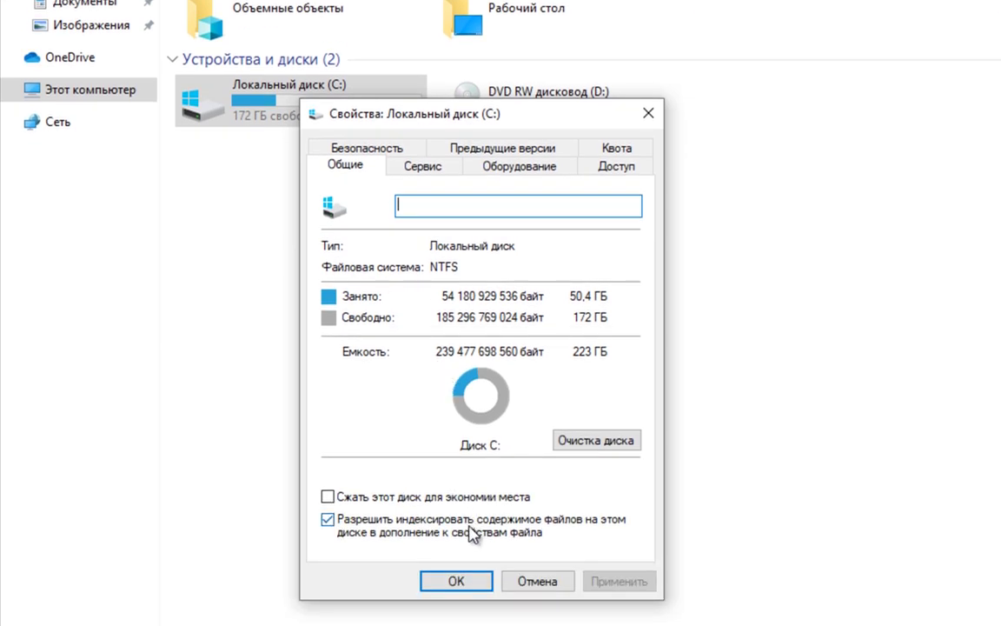
click(328, 521)
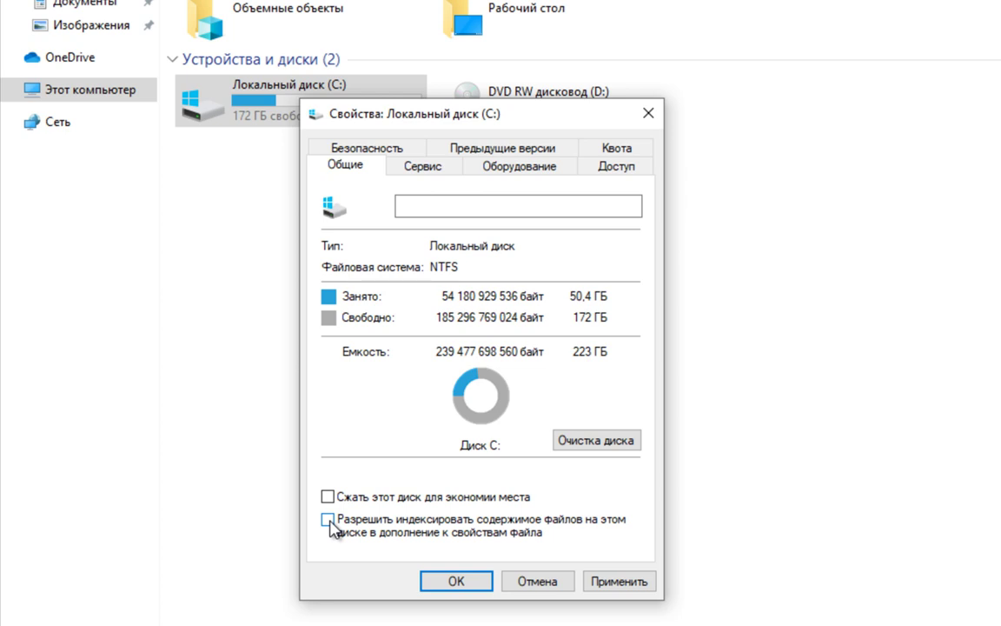
click(622, 582)
click(576, 372)
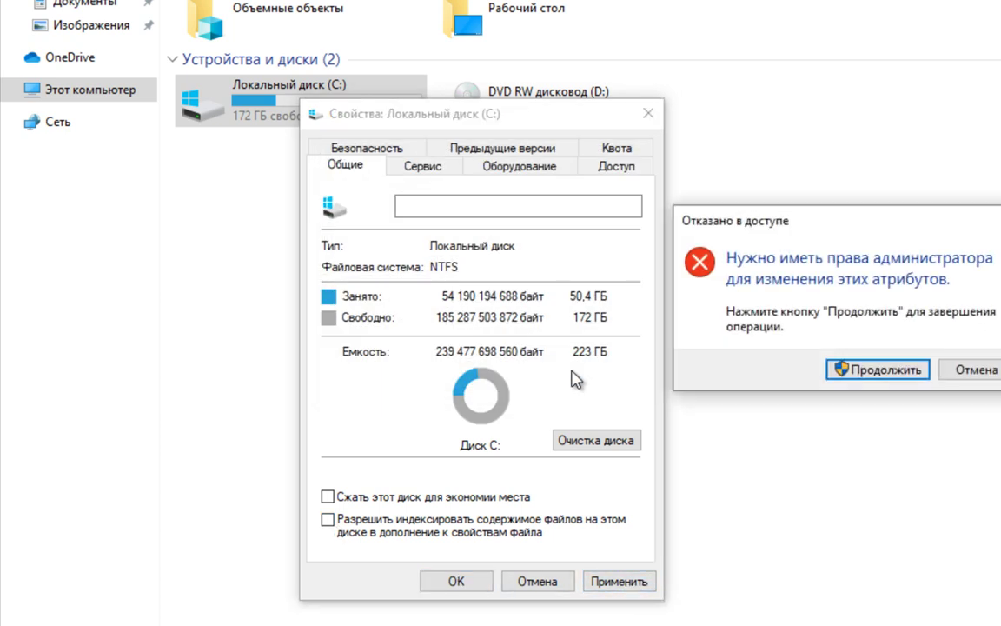
Continue the drive's attribute change with administrator rights and skip all files whose attributes cannot be changed.
click(872, 369)
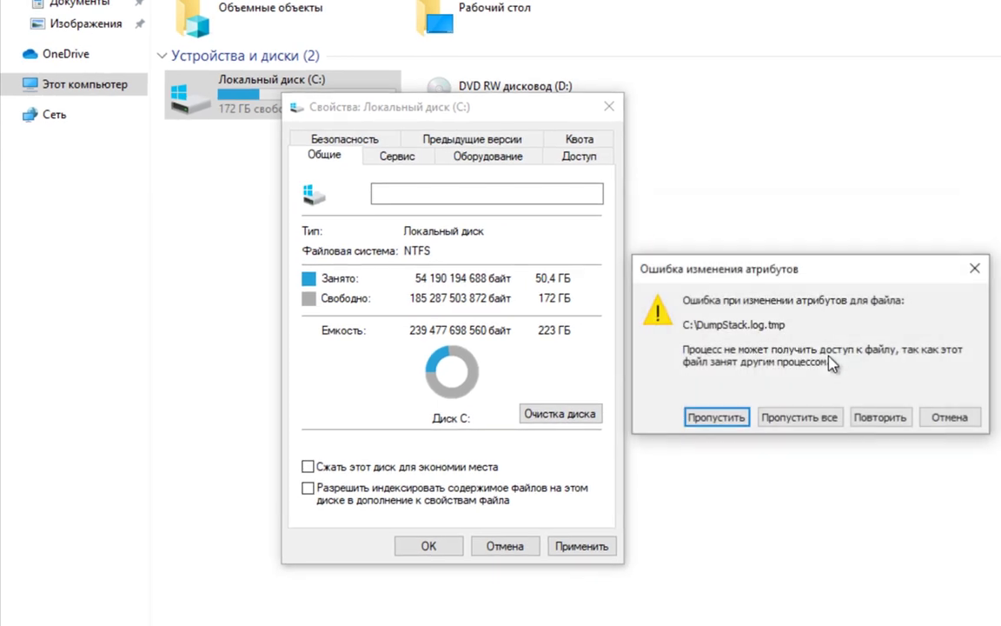
click(727, 418)
click(726, 418)
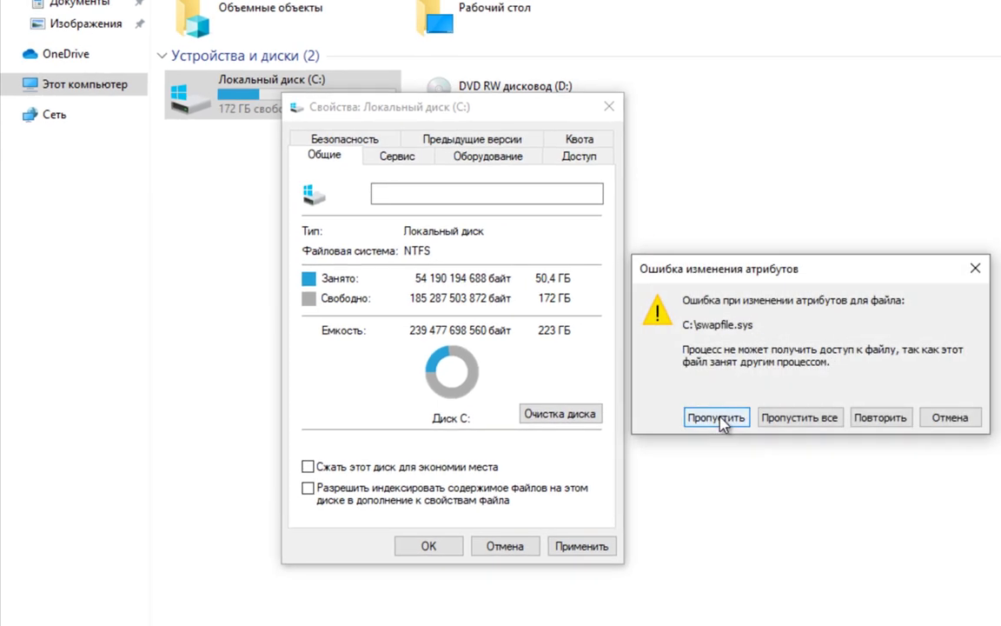
click(795, 421)
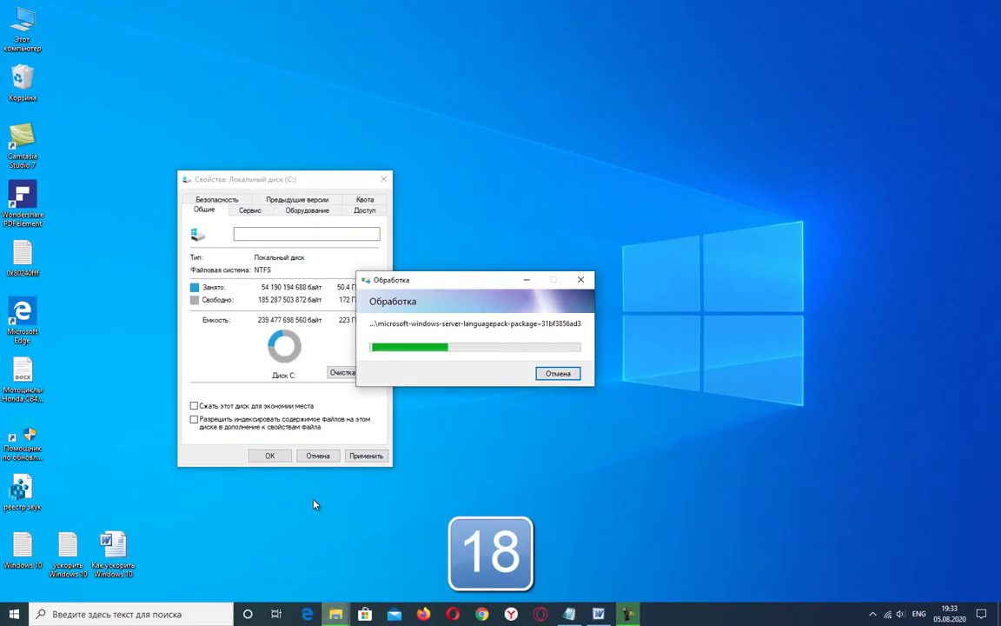
Find Изменение параметров контроля учетных записей with the Windows search and open it.
click(123, 612)
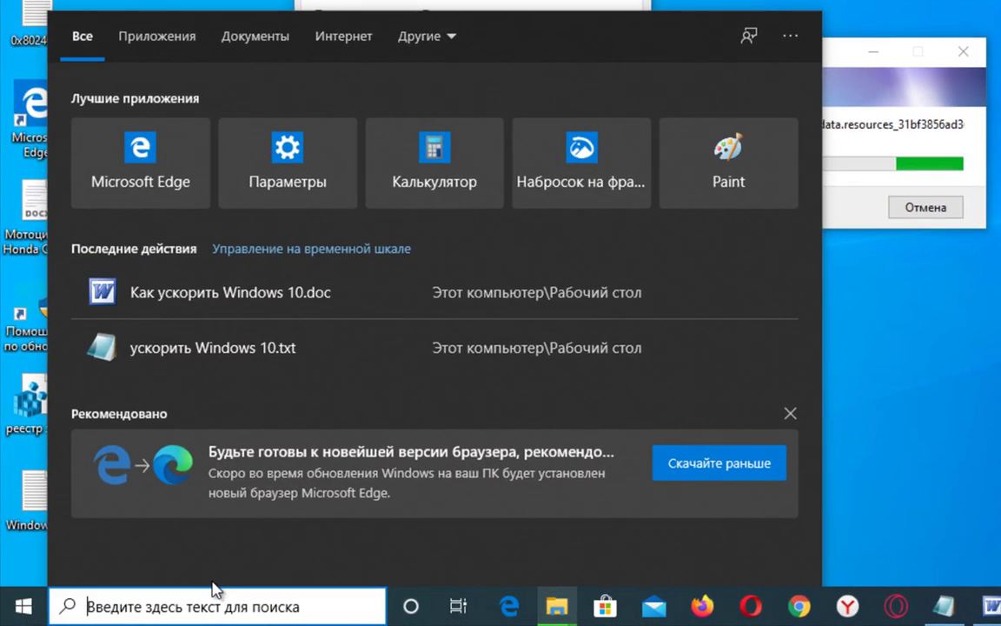
text(rjyn)
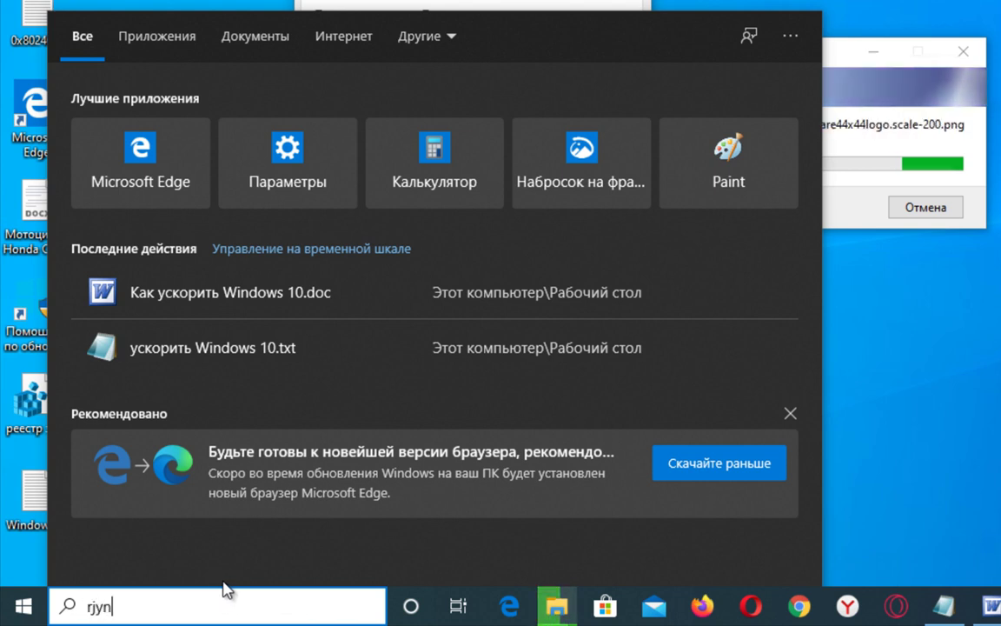
key(ctrl+a)
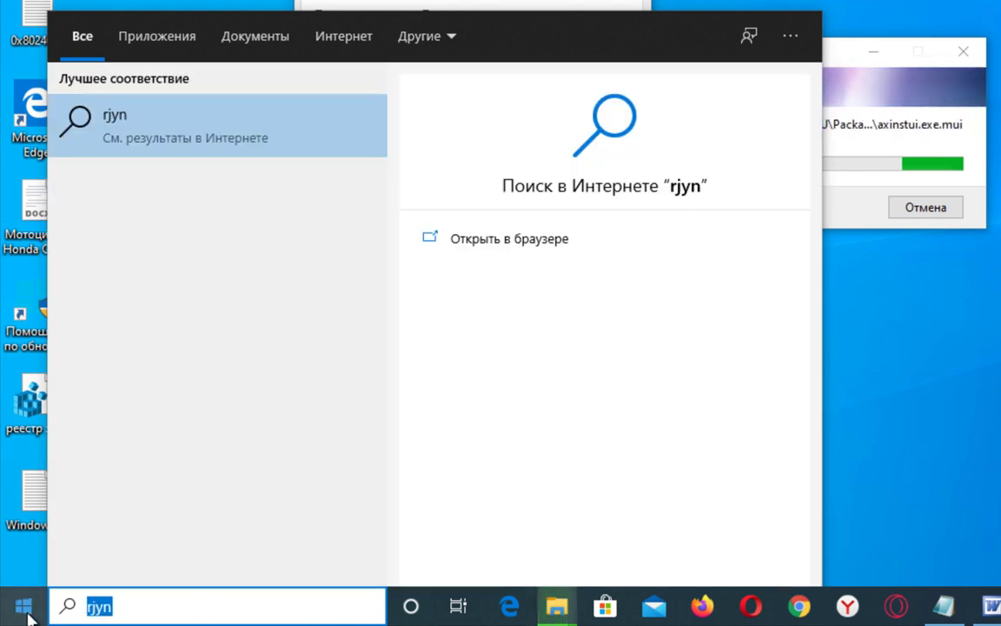
text(контрол)
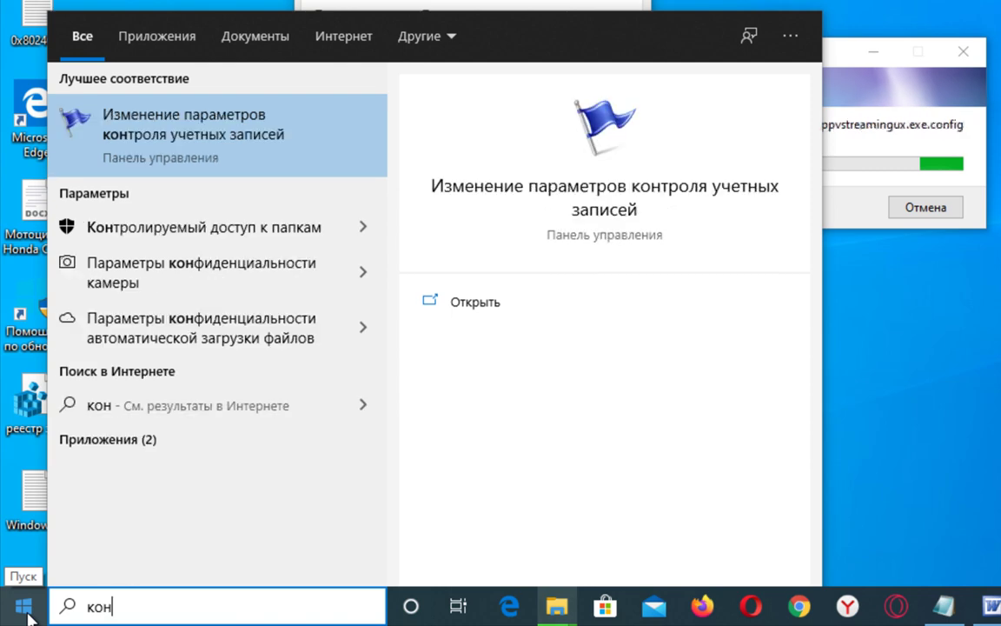
click(212, 154)
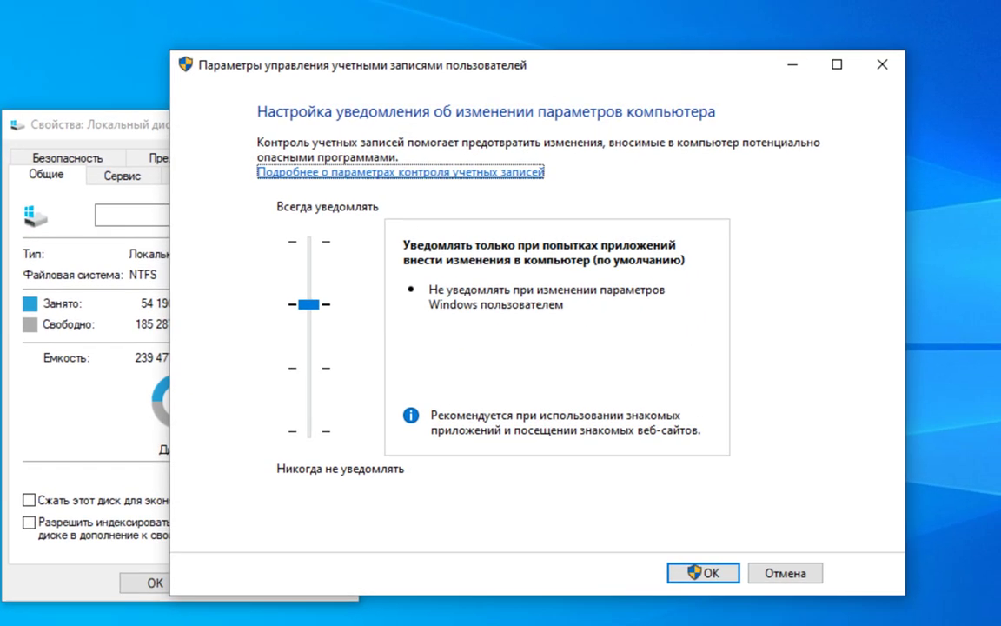
Lower the account control notification level to Никогда не уведомлять, then return it to the default level that notifies only about app changes.
drag(309, 304, 317, 439)
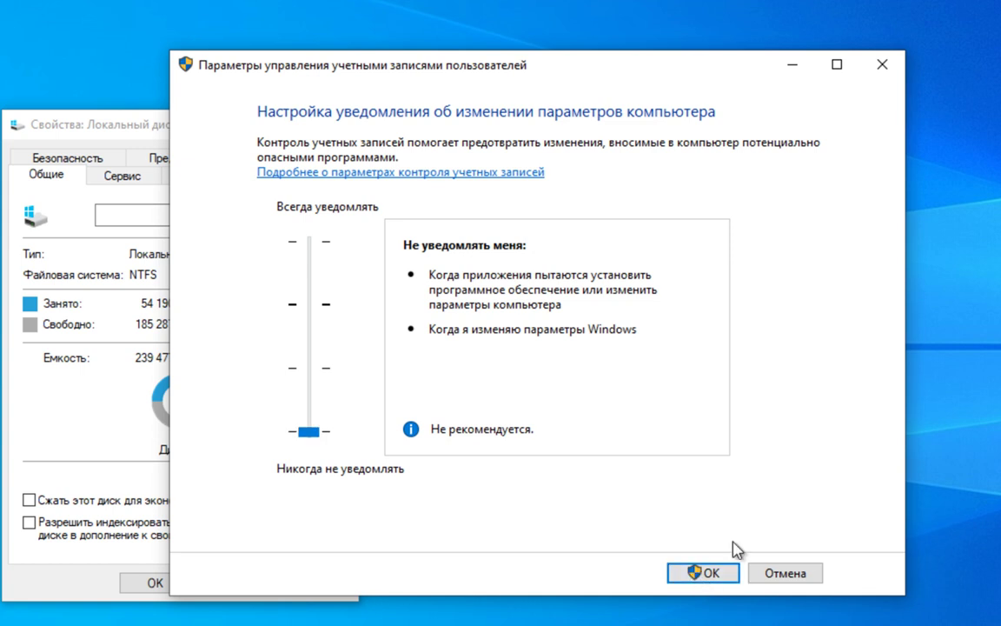
drag(314, 431, 307, 311)
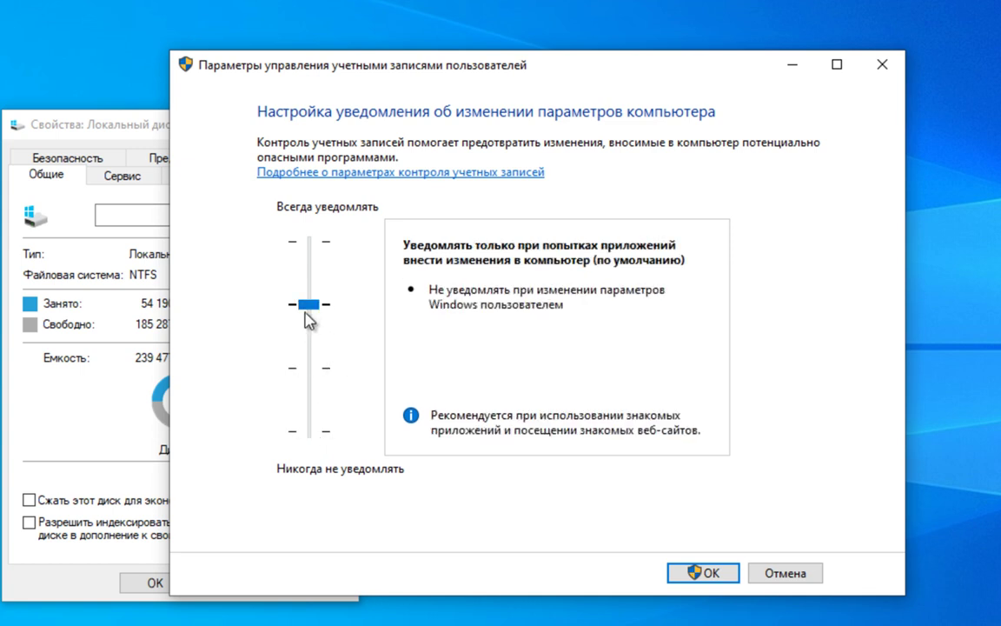